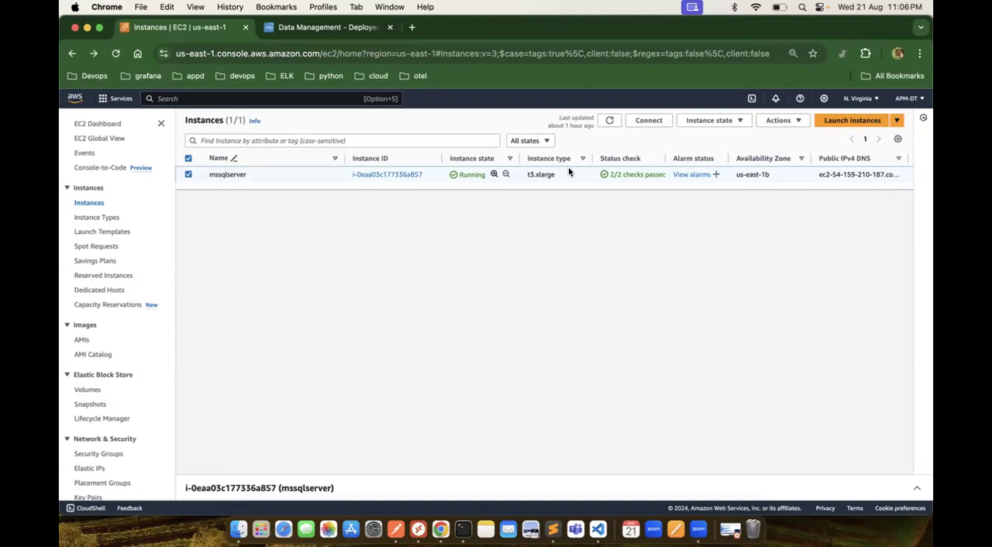
Step: Start launching another EC2 instance modelled on the mssqlserver instance with Launch more like this
left_click(896, 120)
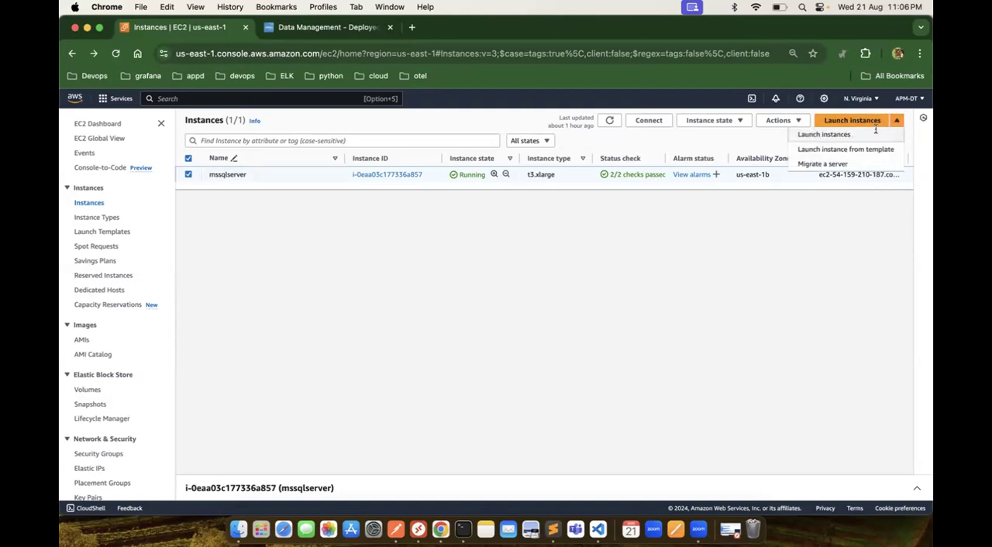
left_click(715, 120)
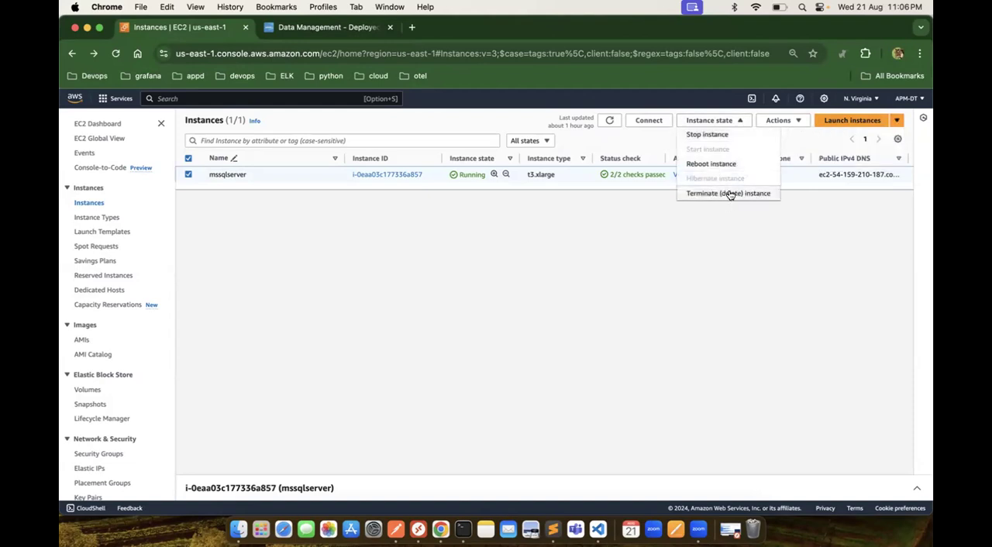
left_click(782, 120)
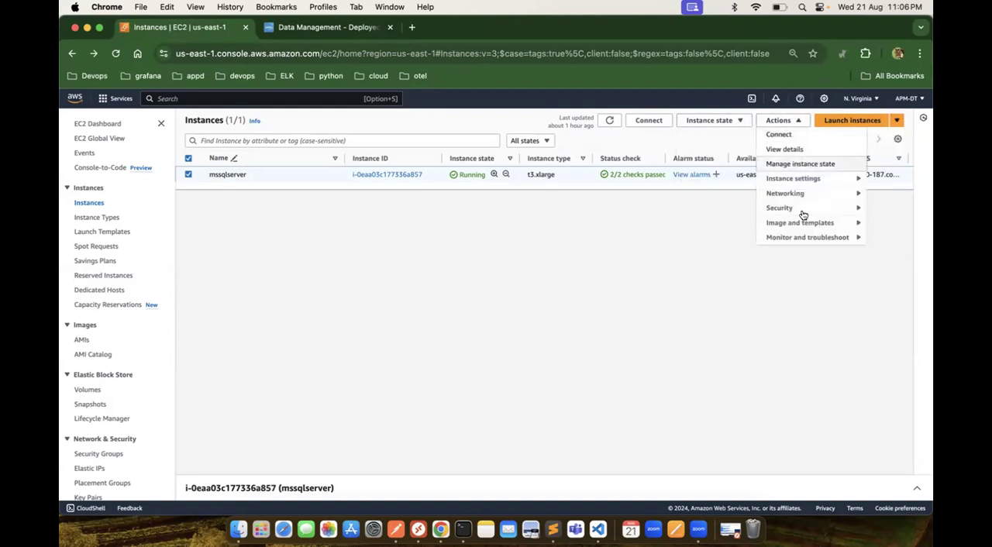
mouse_move(809, 224)
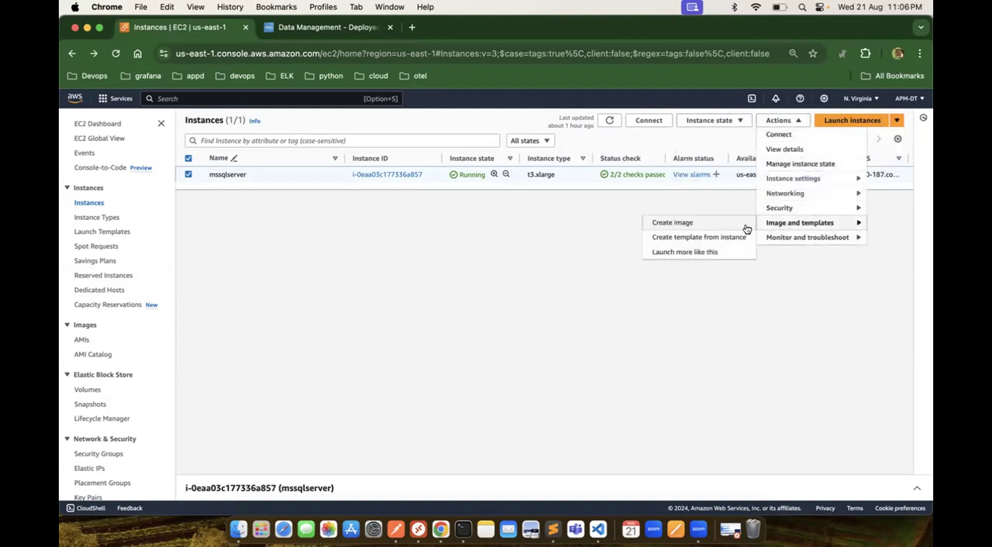
left_click(695, 254)
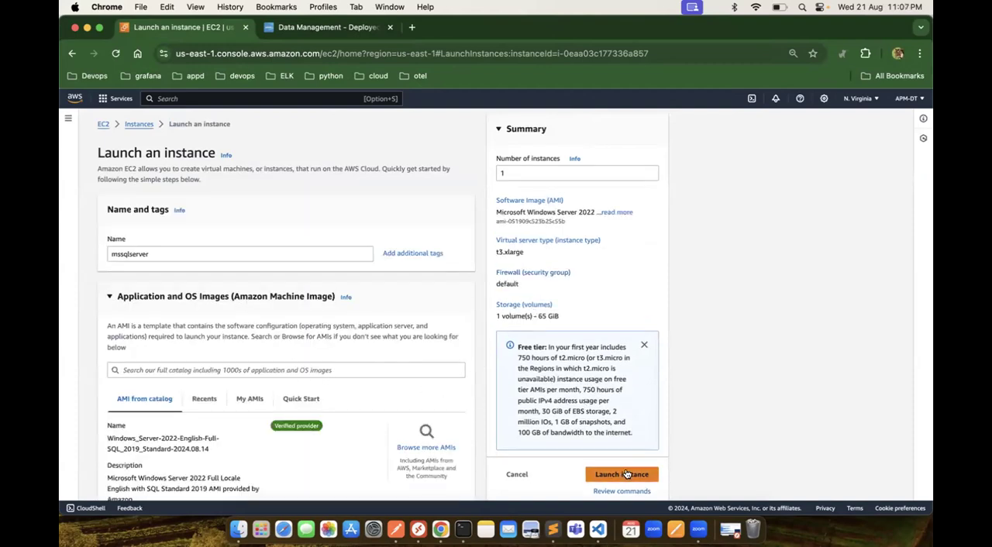
Step: Choose MSSQL as the key pair for the new instance
scroll(387, 388, "down", 10)
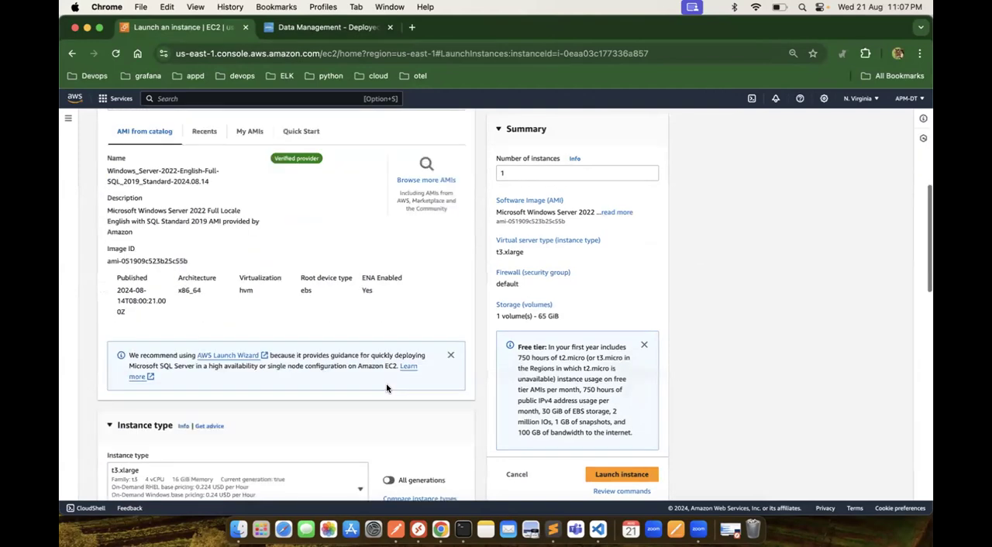
scroll(387, 389, "down", 1)
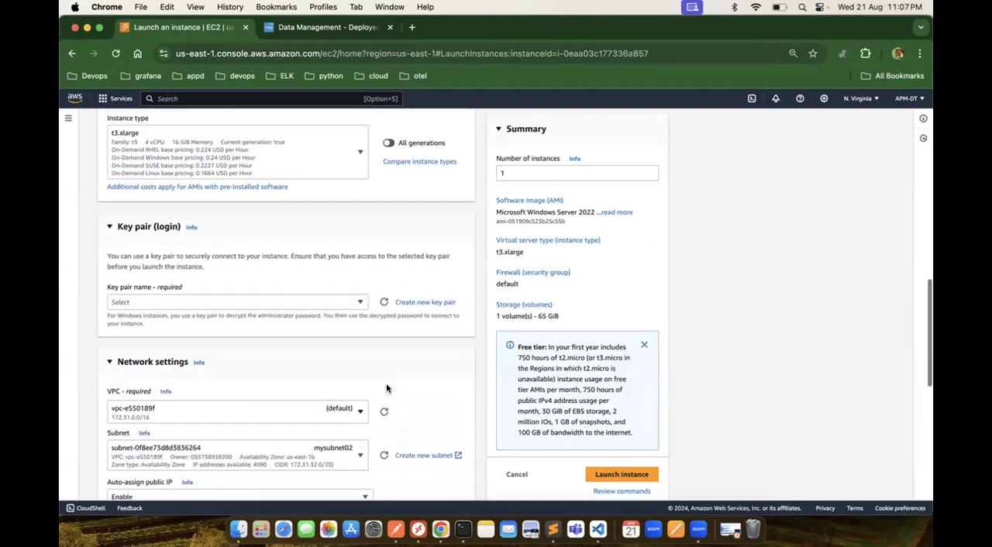
left_click(358, 302)
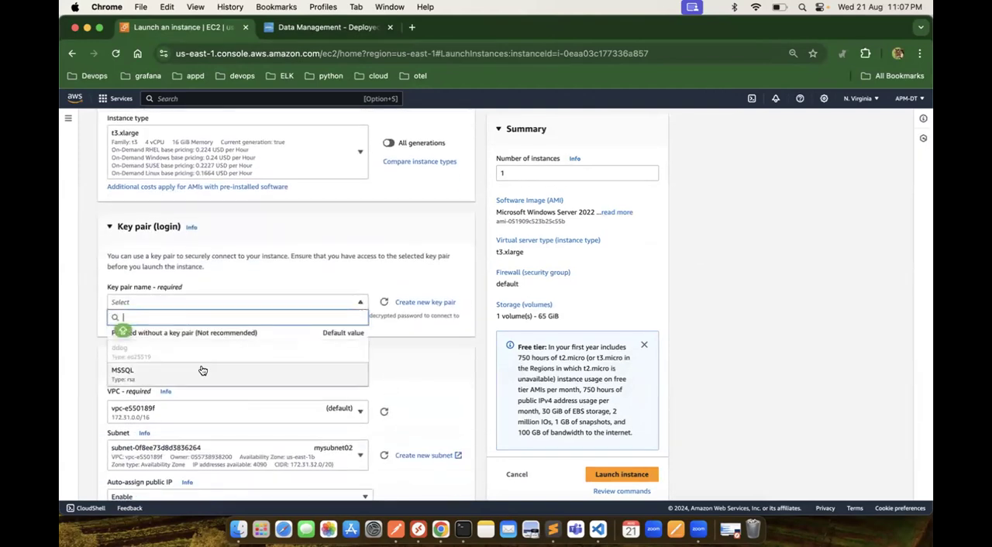
left_click(202, 371)
Step: Review the network, storage and AMI settings of the new instance and launch it
scroll(354, 352, "down", 3)
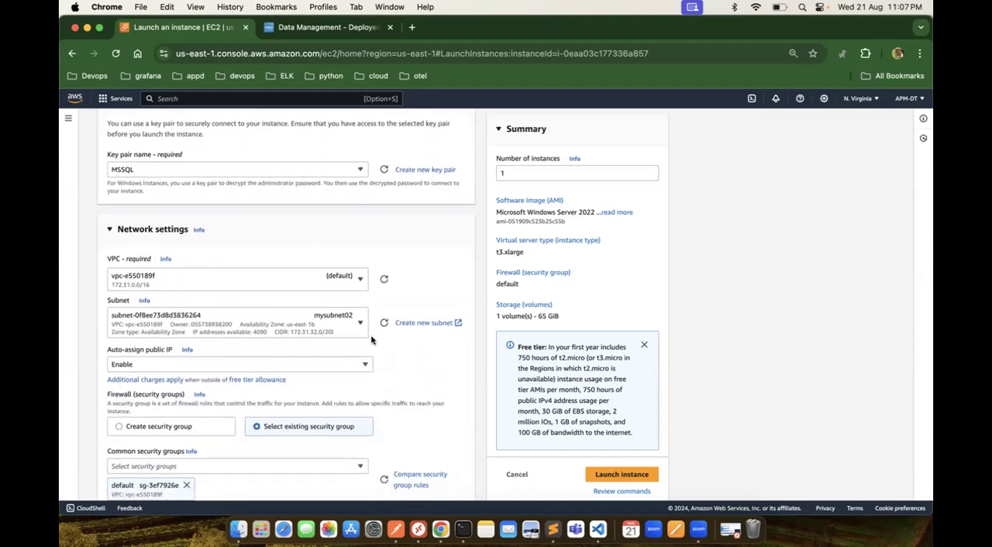
scroll(344, 403, "down", 5)
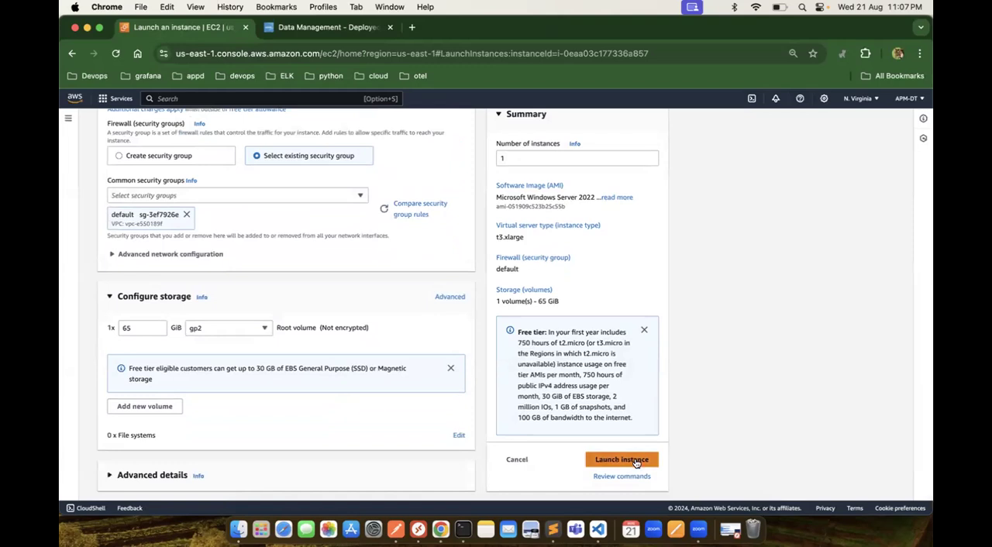
scroll(325, 335, "up", 10)
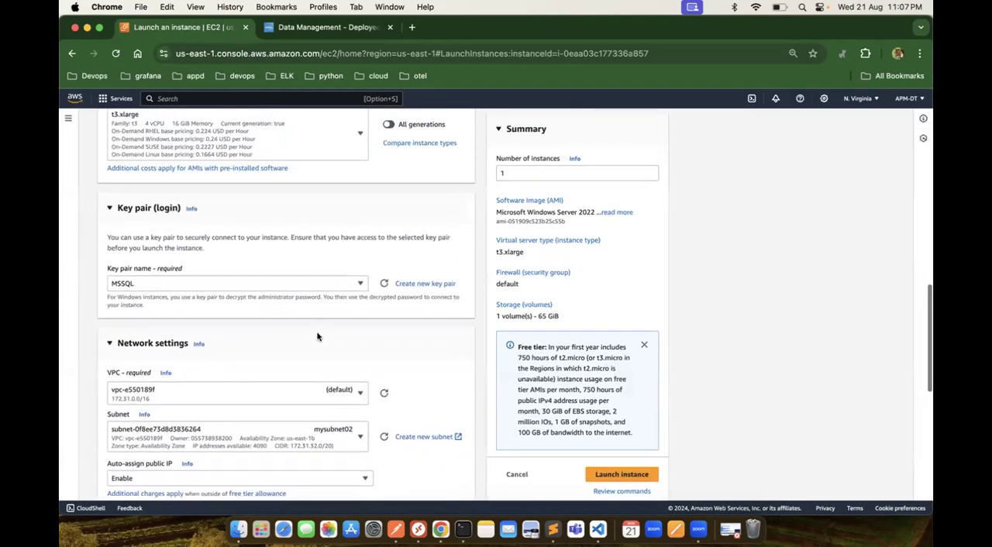
scroll(351, 292, "up", 3)
scroll(351, 291, "up", 5)
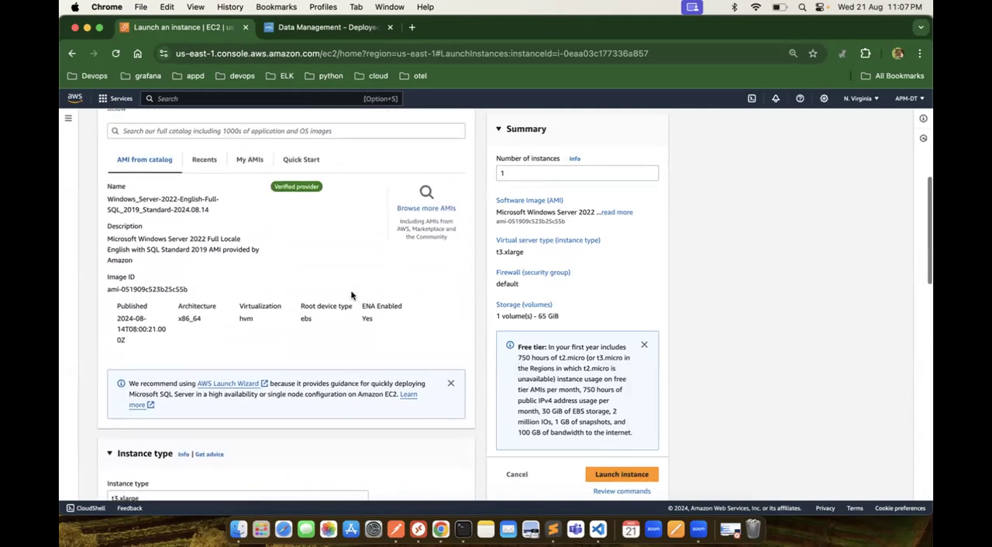
scroll(351, 295, "up", 1)
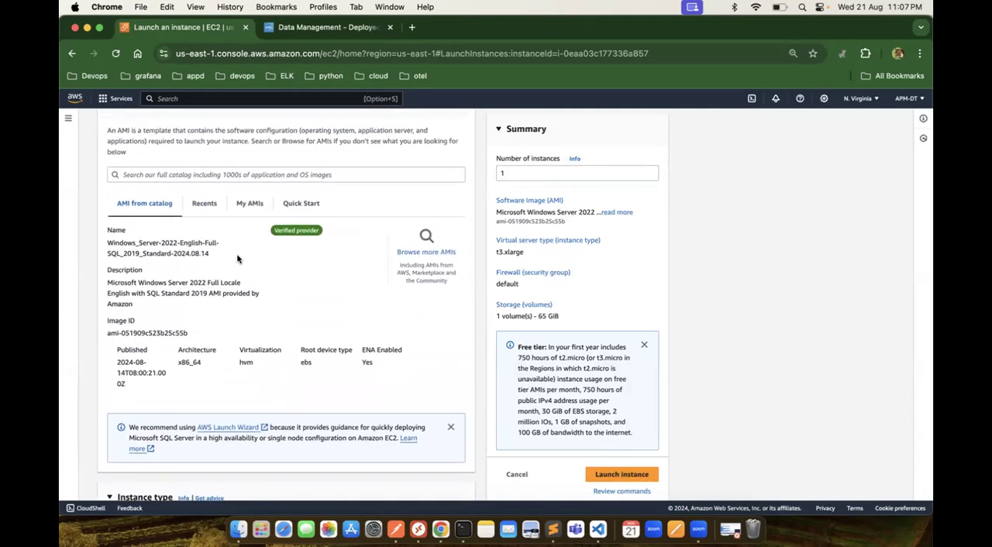
left_click(637, 474)
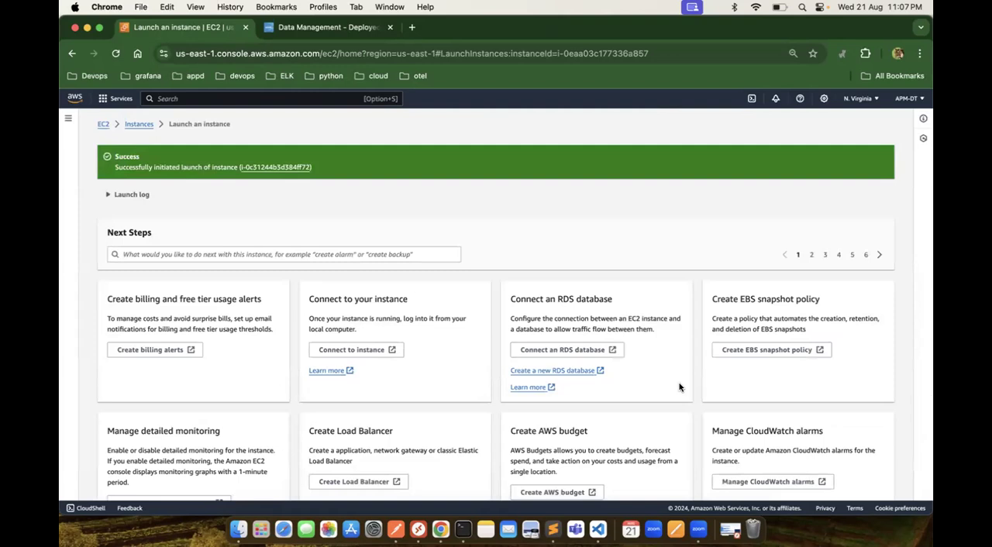
Step: Open the newly launched instance in the instances list and rename it "db server"
left_click(274, 167)
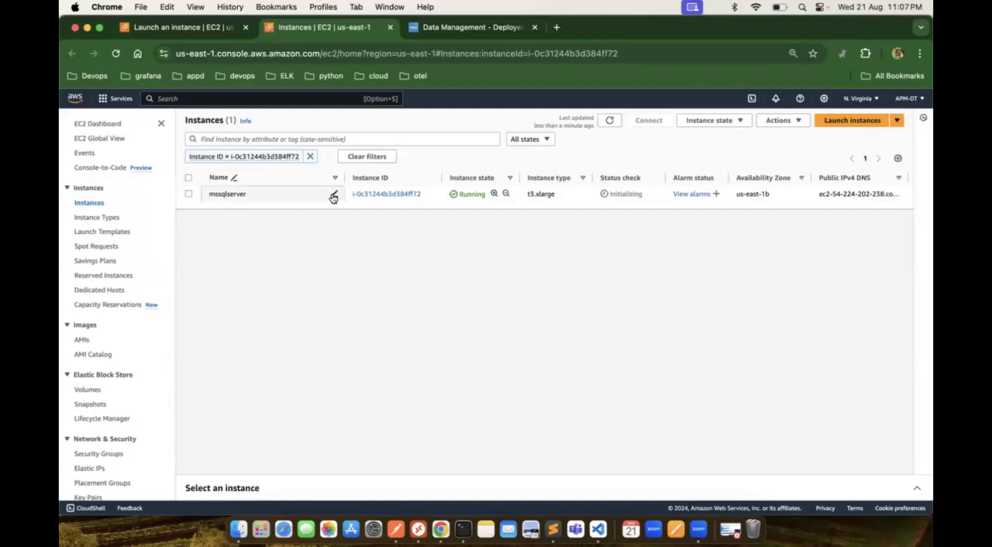
left_click(333, 197)
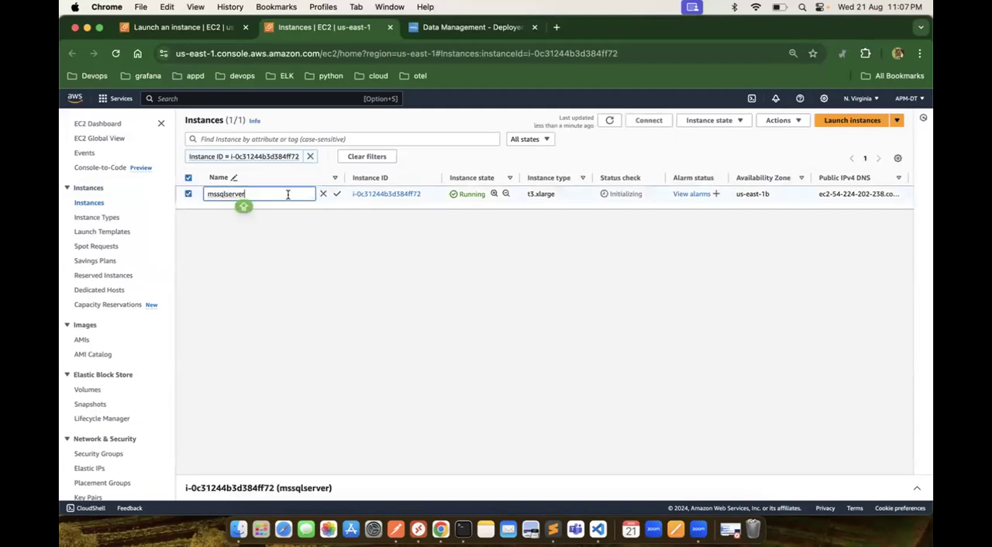
key("BackSpace")
key("BackSpace")
key("BackSpace")
key("Caps_Lock")
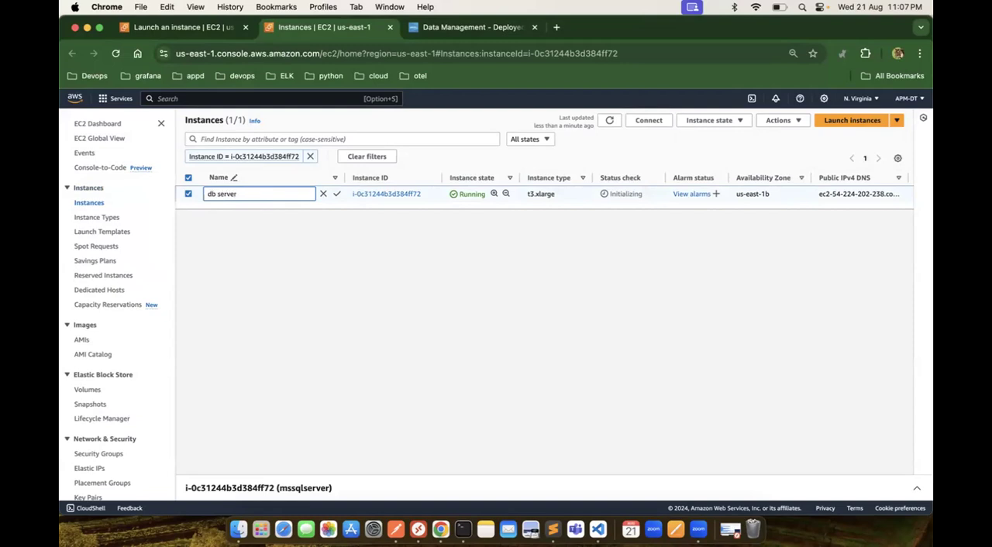
left_click(336, 194)
Step: Try to retrieve the db server's Windows password through its RDP client connection options, and return to the instances list
left_click(394, 196)
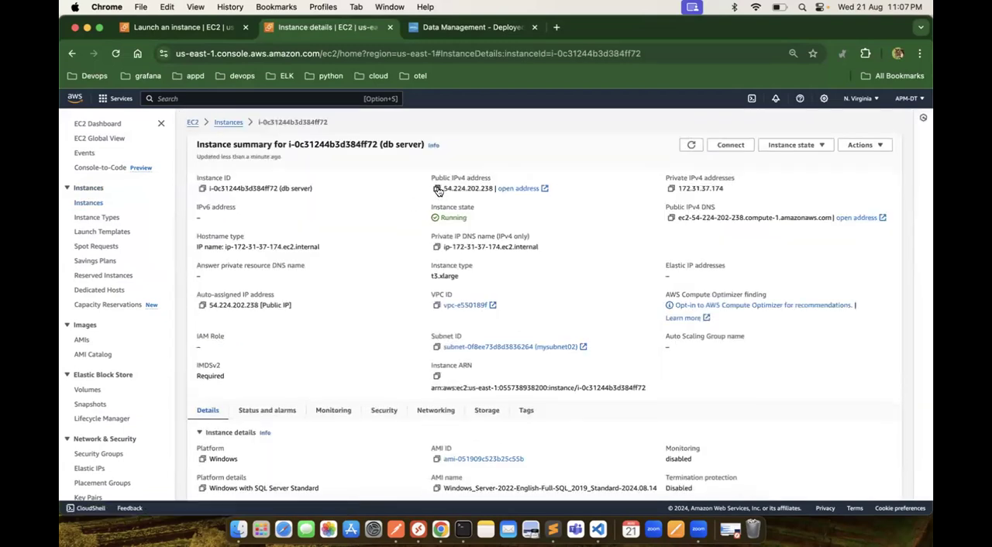
left_click(730, 144)
left_click(203, 196)
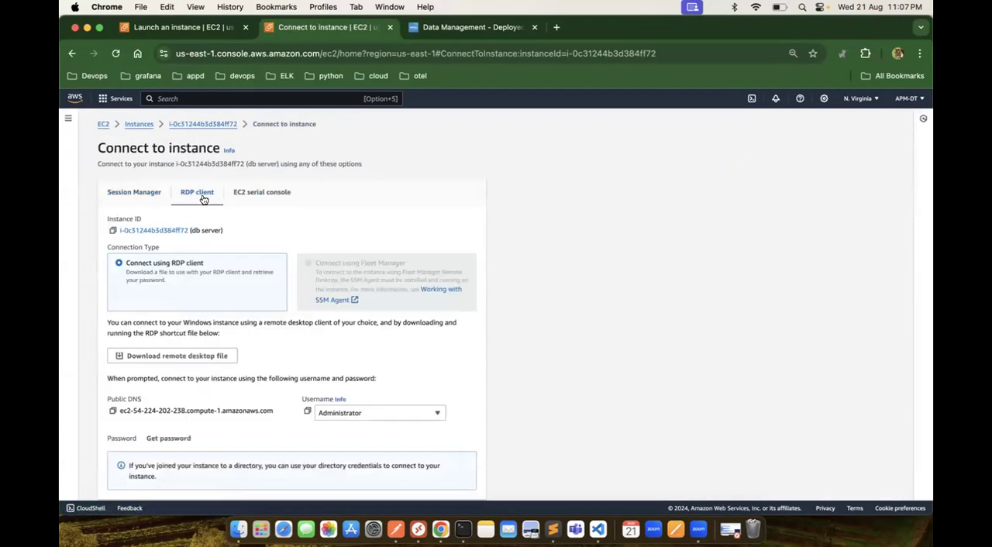
left_click(176, 439)
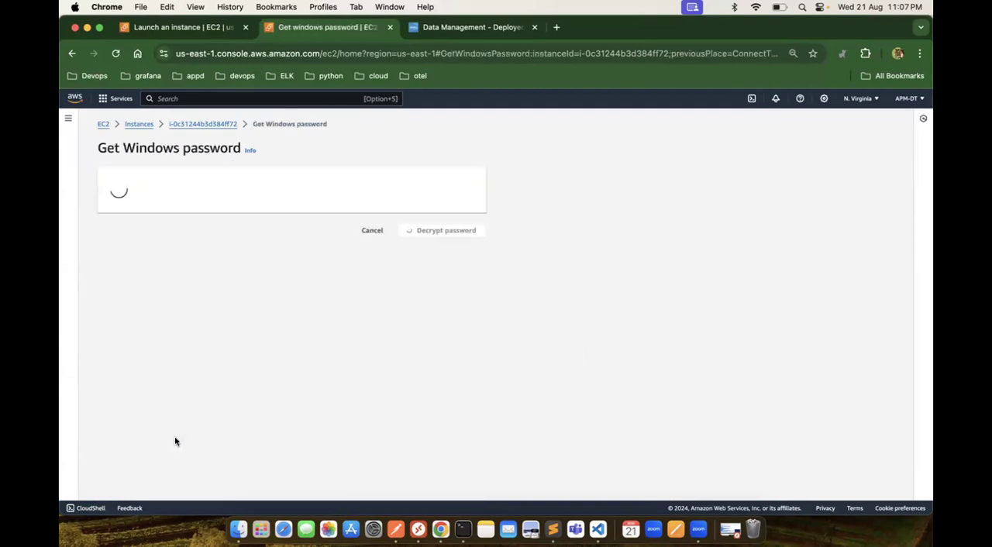
left_click(140, 124)
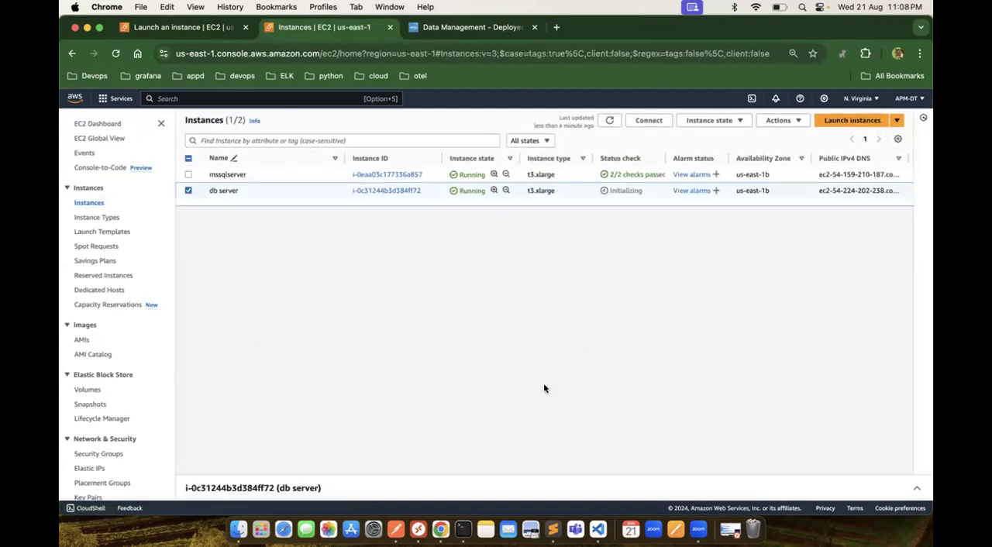
left_click(417, 530)
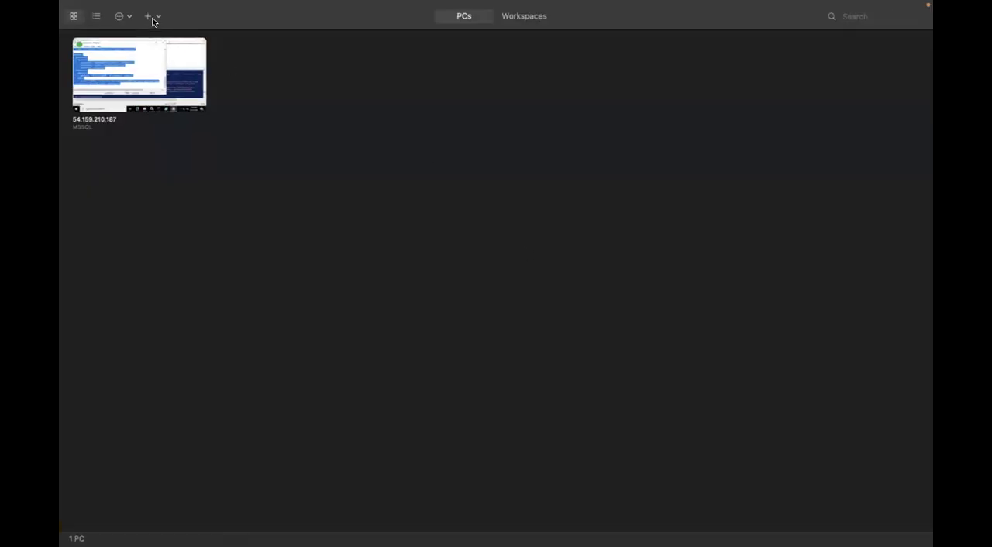
left_click(150, 16)
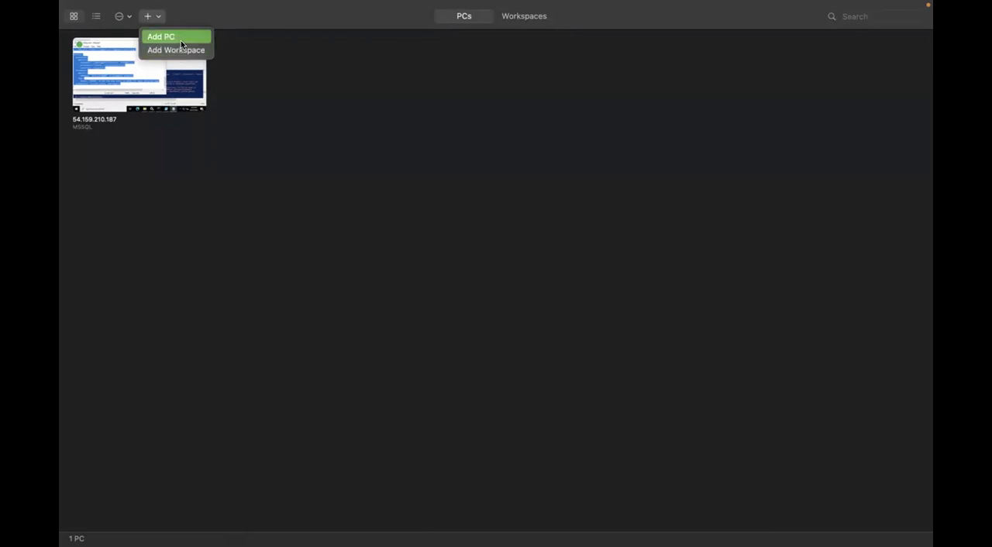
left_click(180, 38)
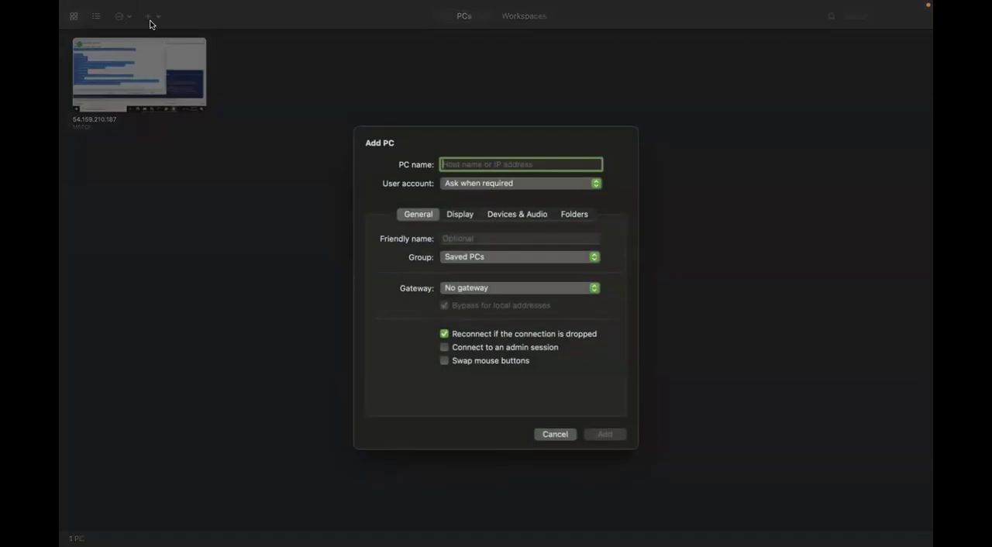
mouse_move(65, 4)
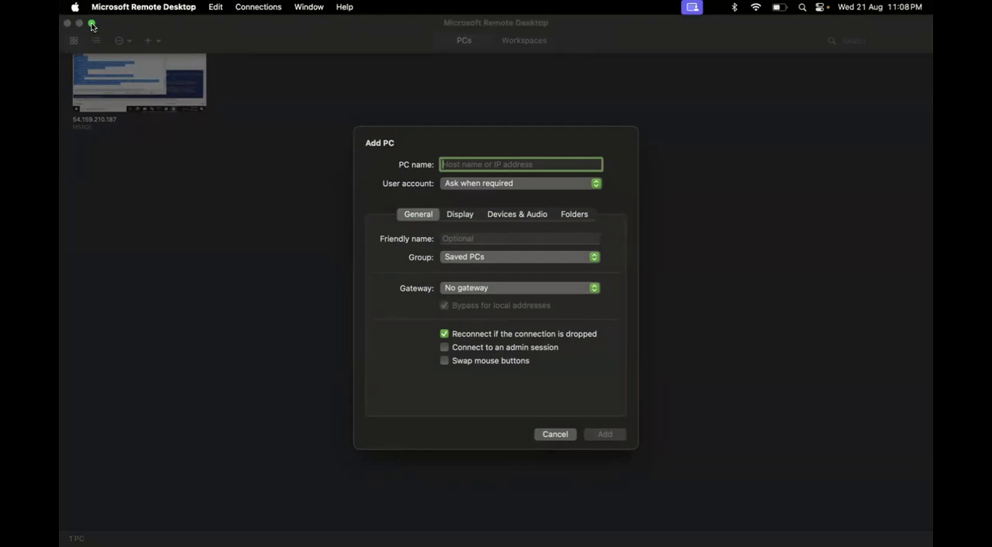
left_click(555, 434)
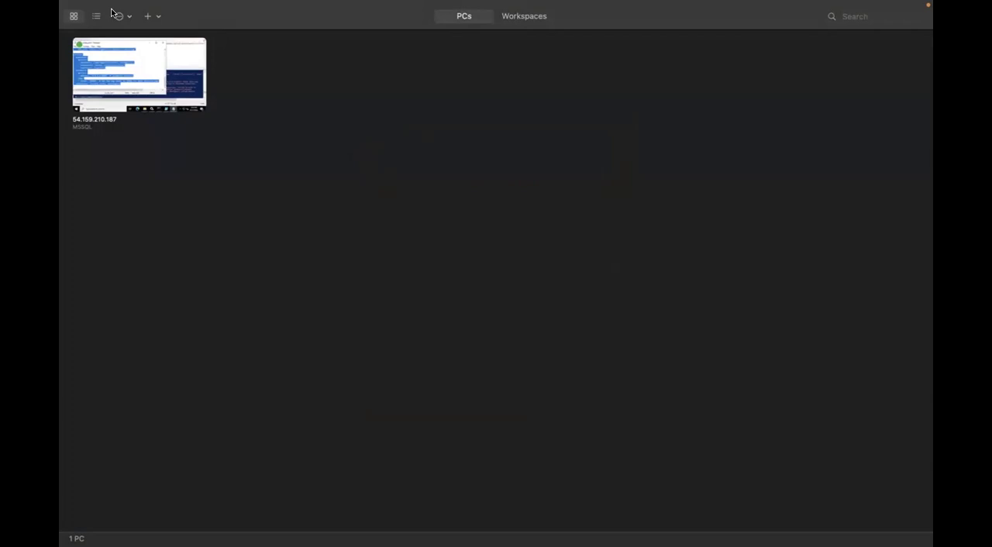
mouse_move(65, 2)
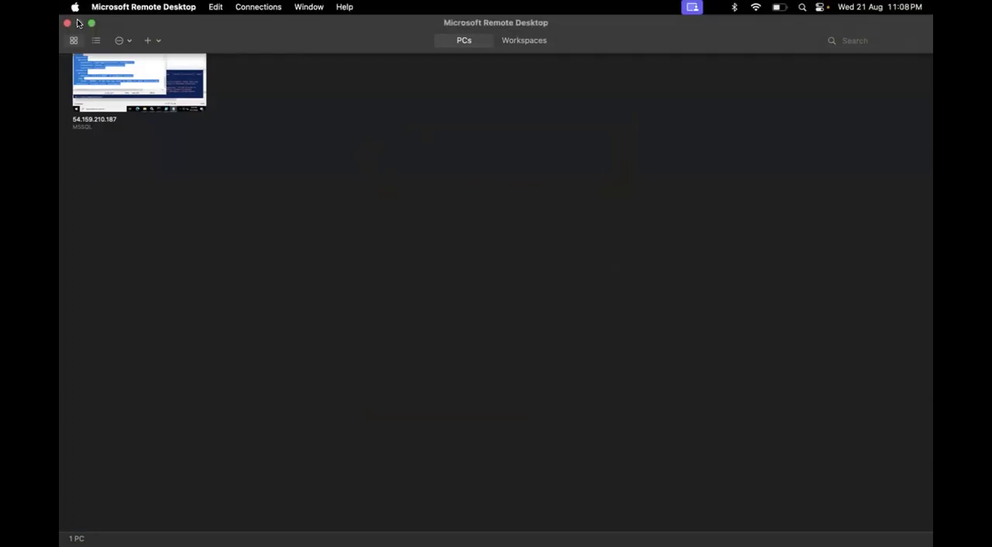
left_click(91, 24)
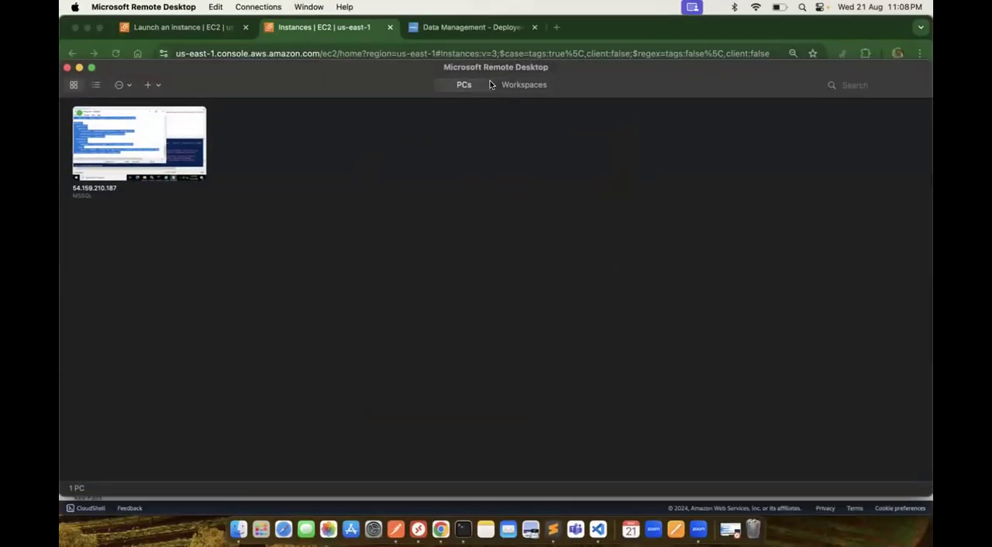
left_click(569, 50)
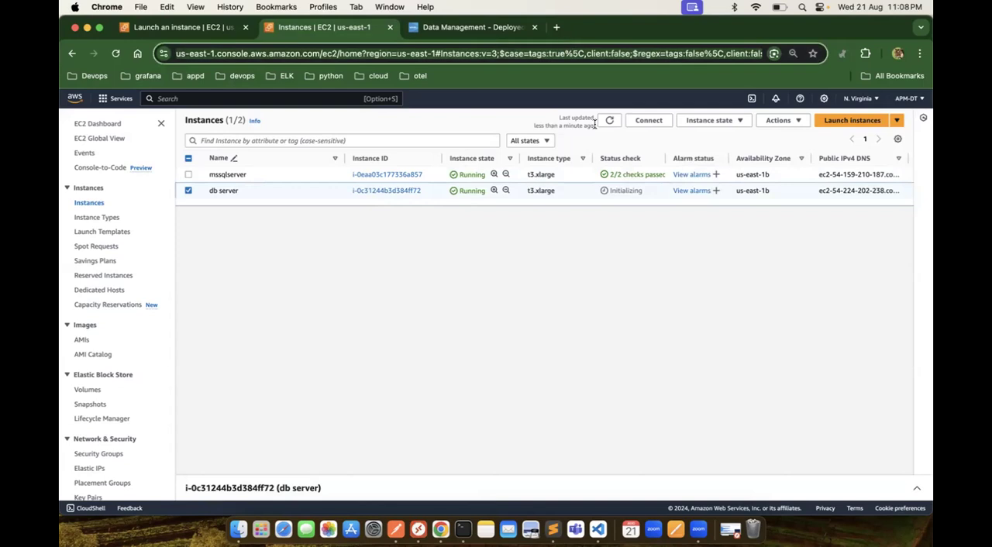
Step: Copy the db server's public IPv4 address and request its Windows password from the RDP client connection options
left_click(403, 191)
left_click(437, 189)
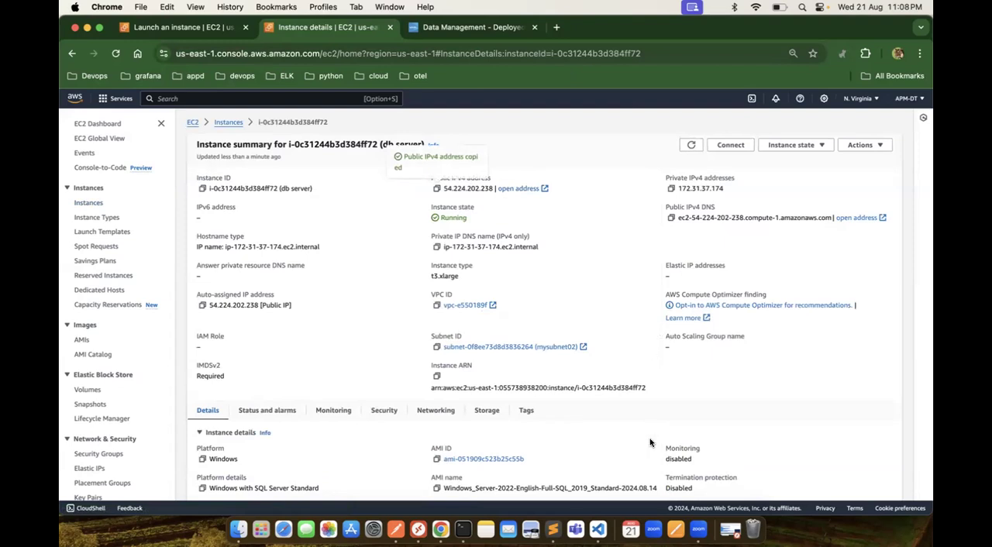
left_click(729, 145)
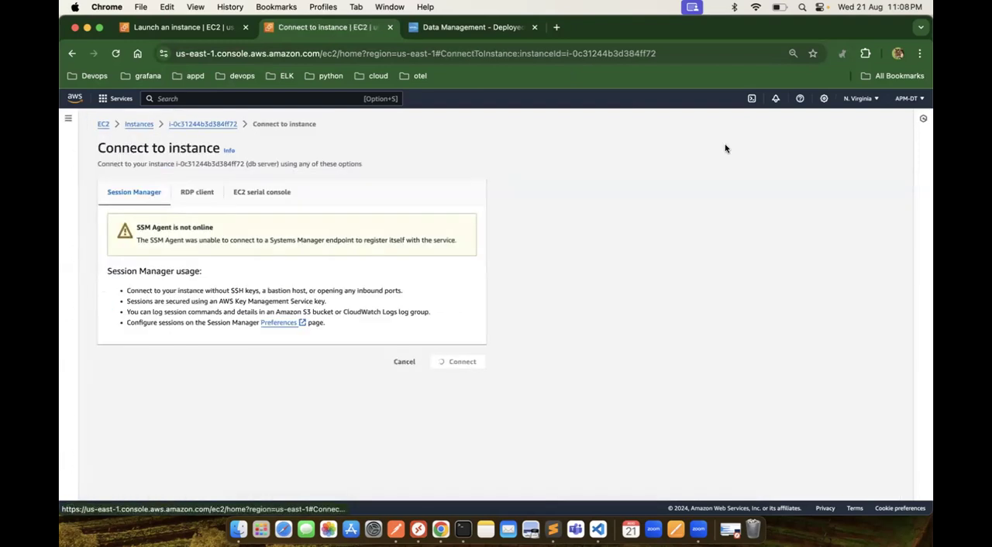
left_click(199, 193)
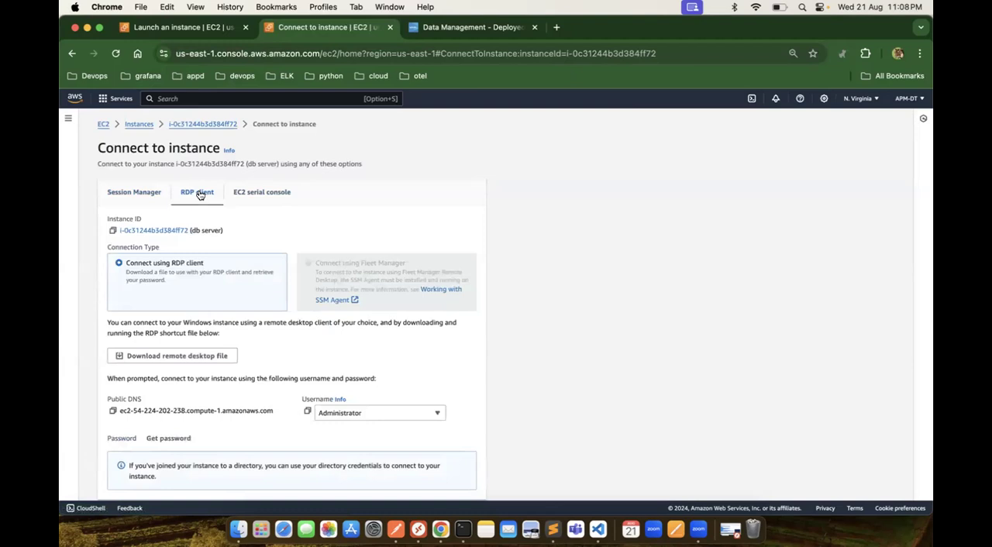
left_click(172, 439)
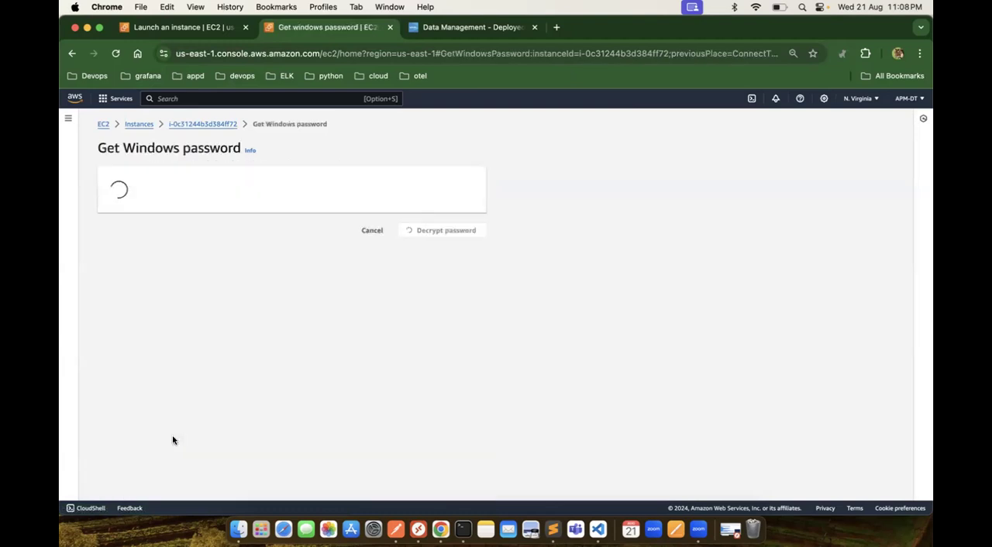
Step: Switch to Splunk Observability Cloud and start a Splunk OpenTelemetry Collector integration from the available integrations, continuing past its summary
left_click(467, 28)
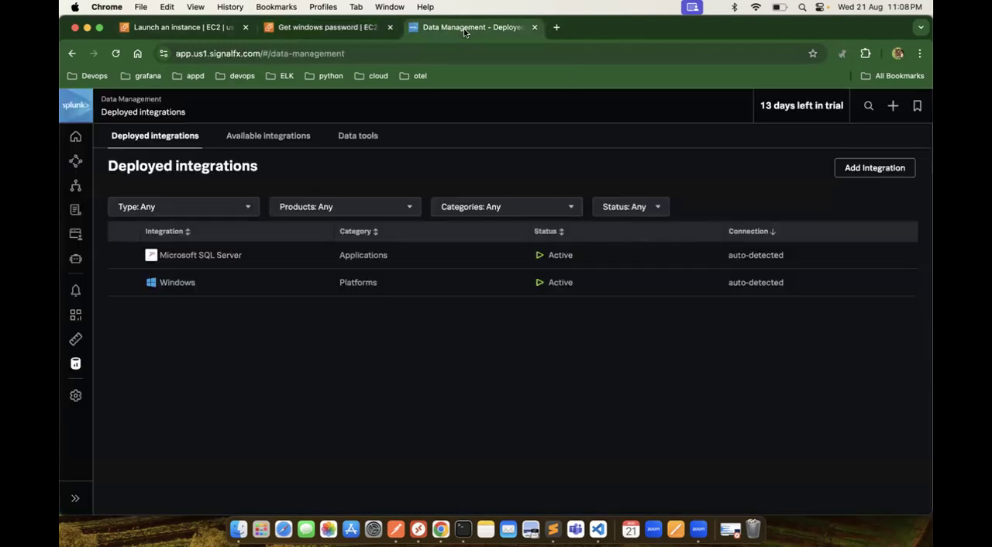
left_click(75, 369)
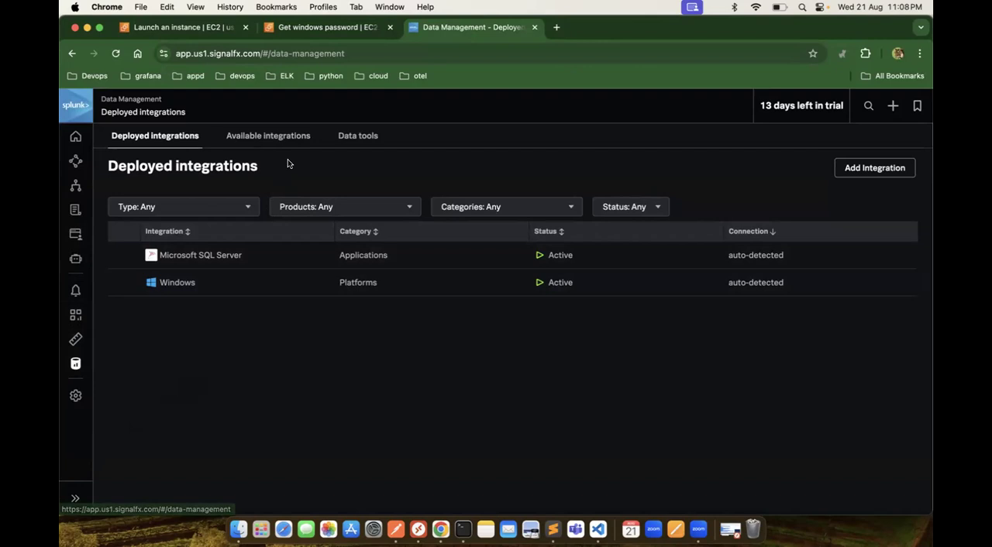
left_click(287, 135)
left_click(292, 353)
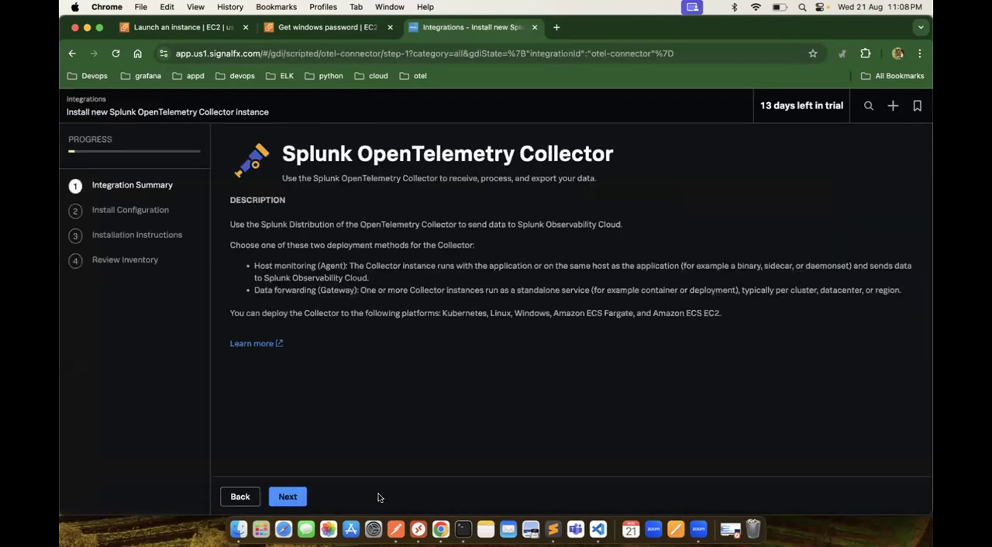
left_click(288, 497)
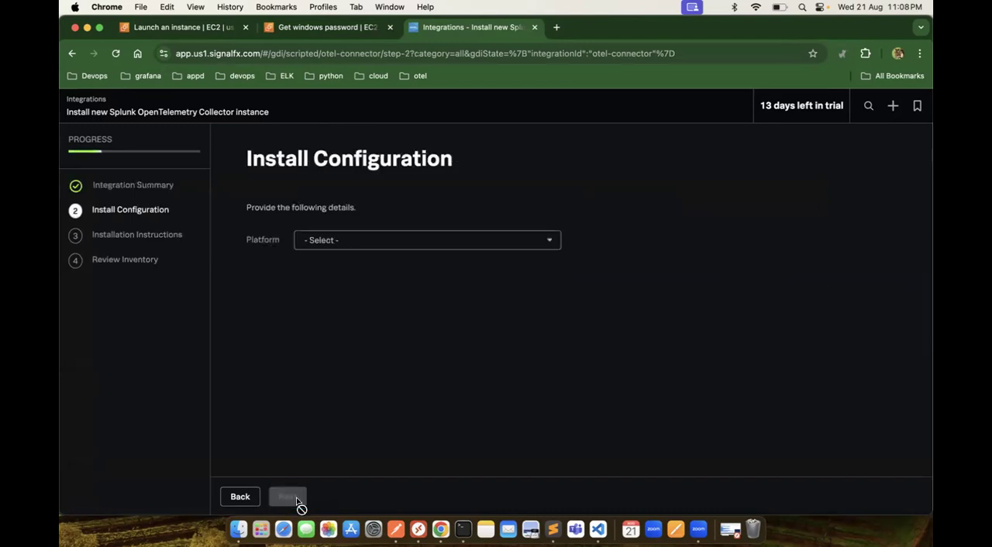
Step: Configure the collector installation for the Windows platform with environment "dev" and continue to the installation instructions
left_click(409, 243)
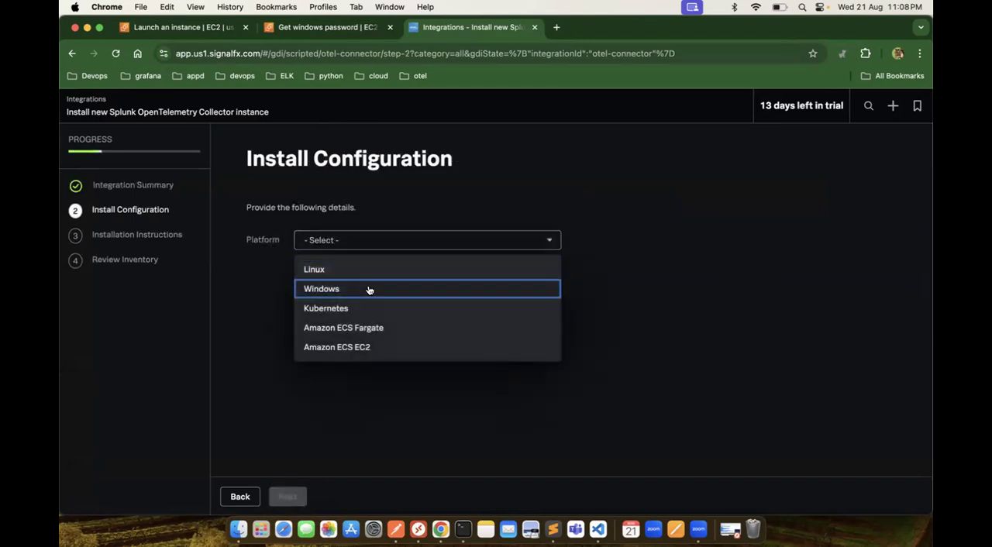
left_click(367, 289)
left_click(427, 302)
type("dev")
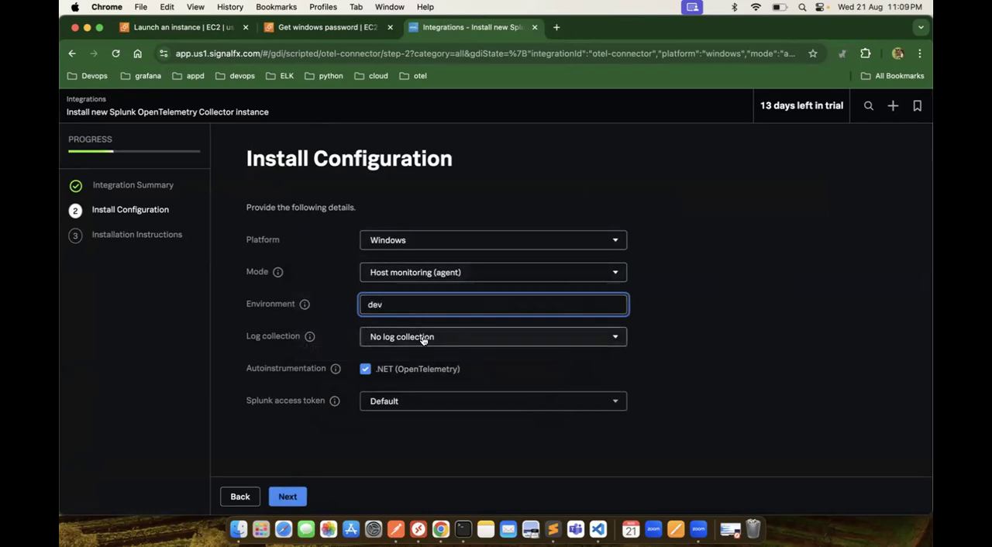
left_click(283, 498)
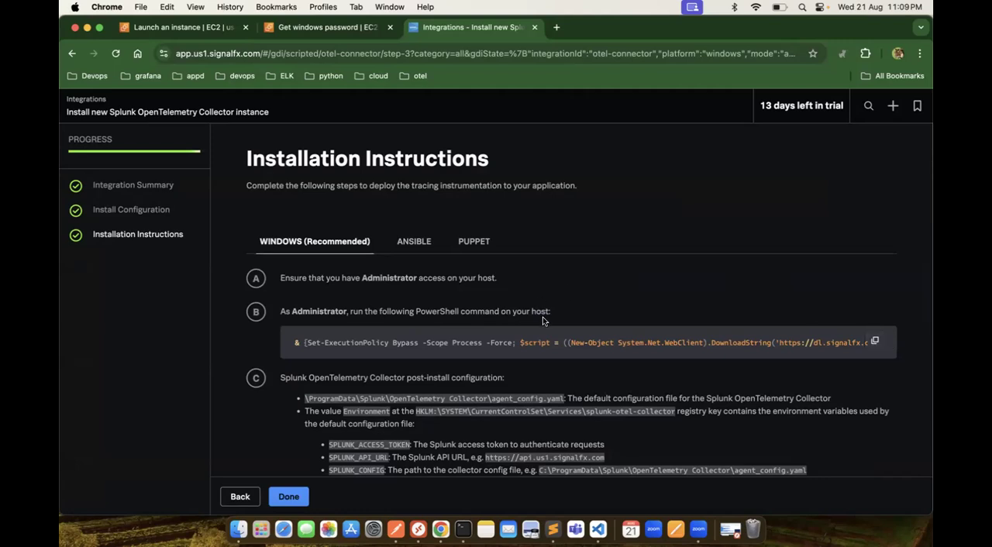
Step: Go back to the EC2 console, try to retrieve the db server's Windows password through its RDP client options, and return to the instances list
left_click(329, 28)
left_click(148, 125)
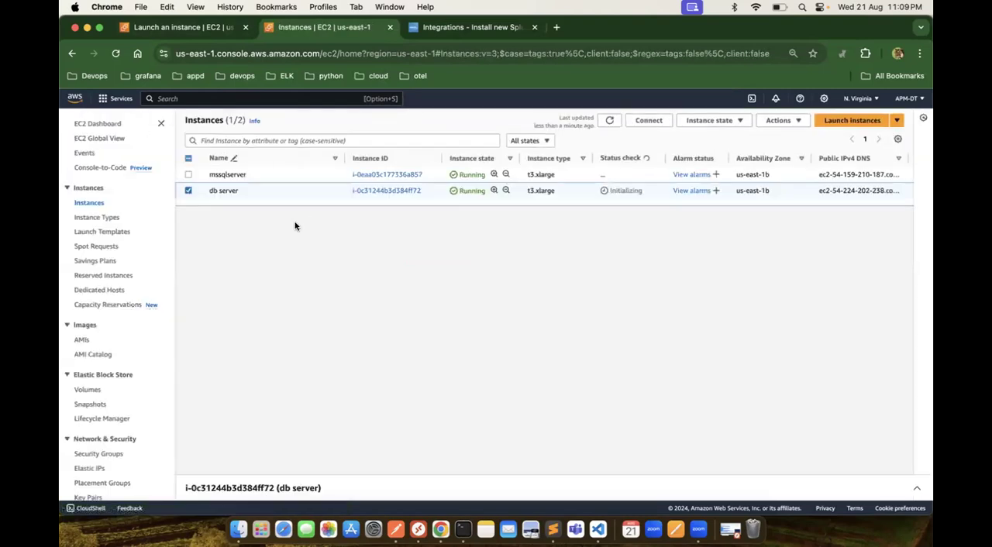
left_click(386, 194)
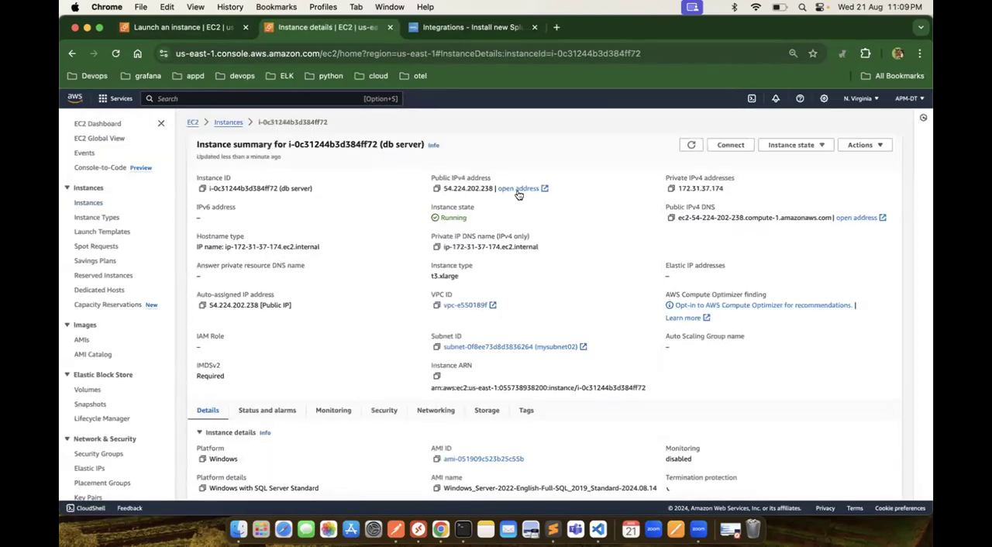
left_click(729, 146)
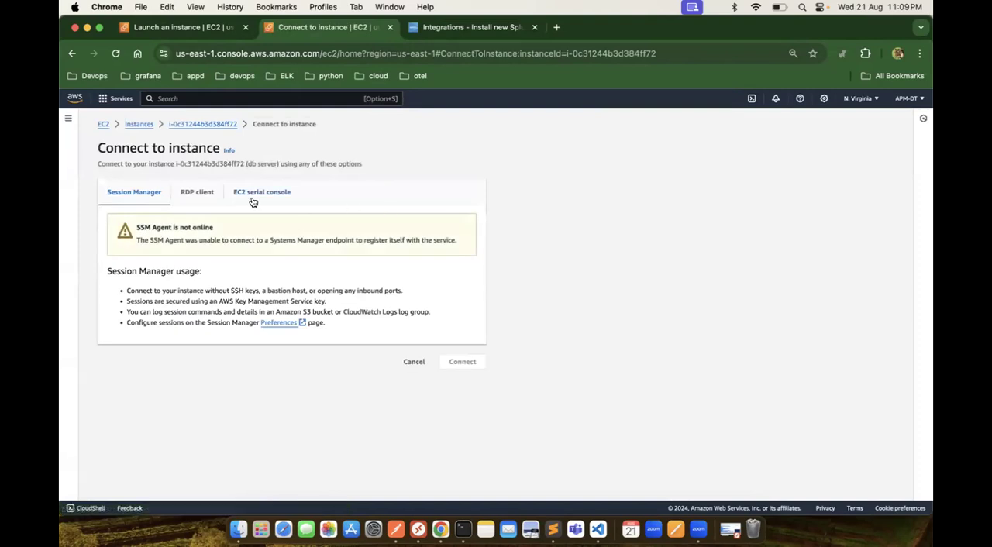
left_click(203, 192)
left_click(169, 438)
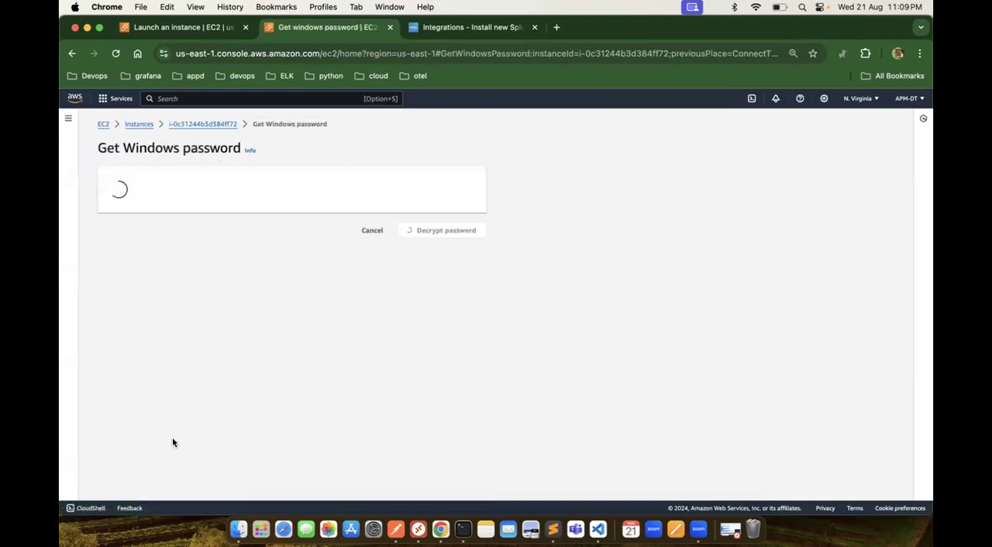
left_click(139, 124)
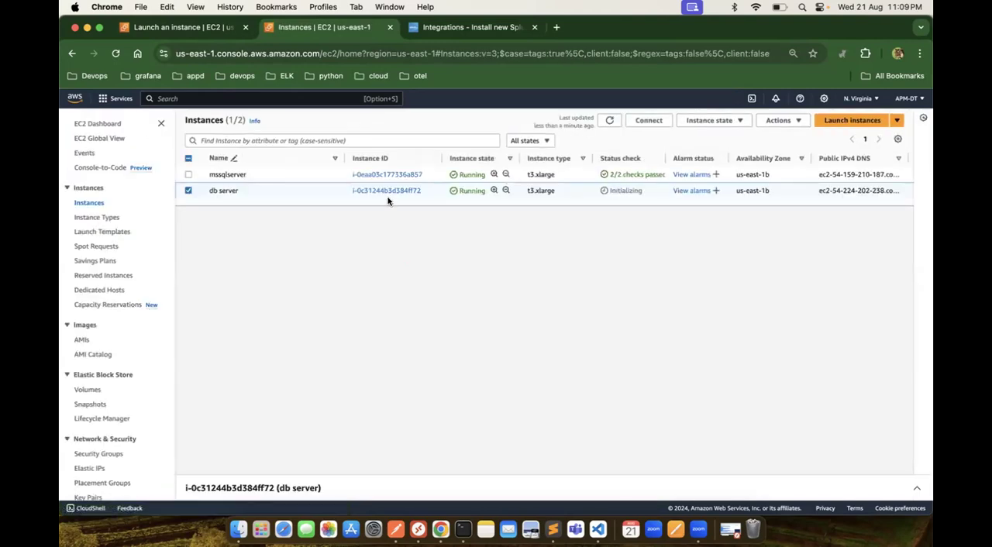
Step: Copy the db server's public IPv4 address and paste it into a new Sublime Text file
left_click(392, 194)
left_click(437, 188)
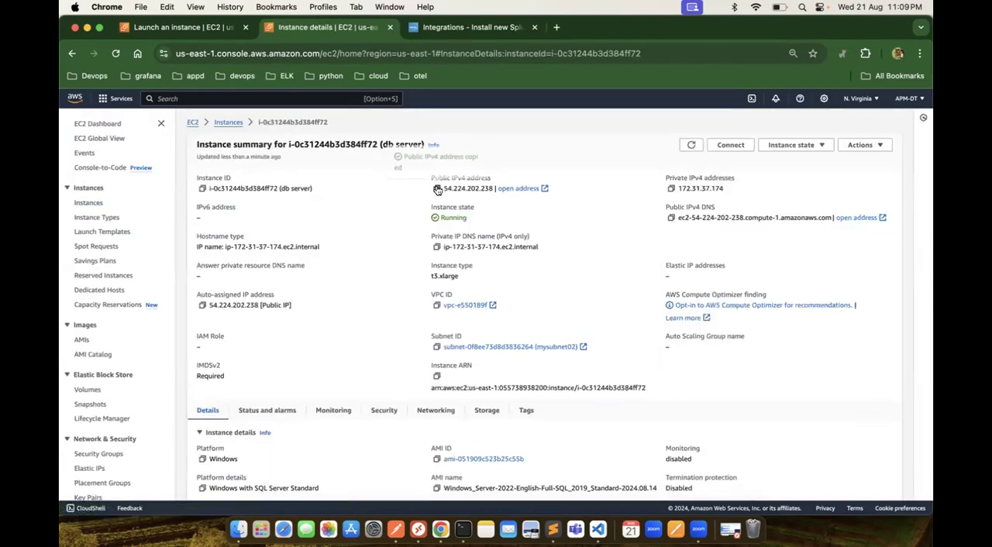
left_click(553, 530)
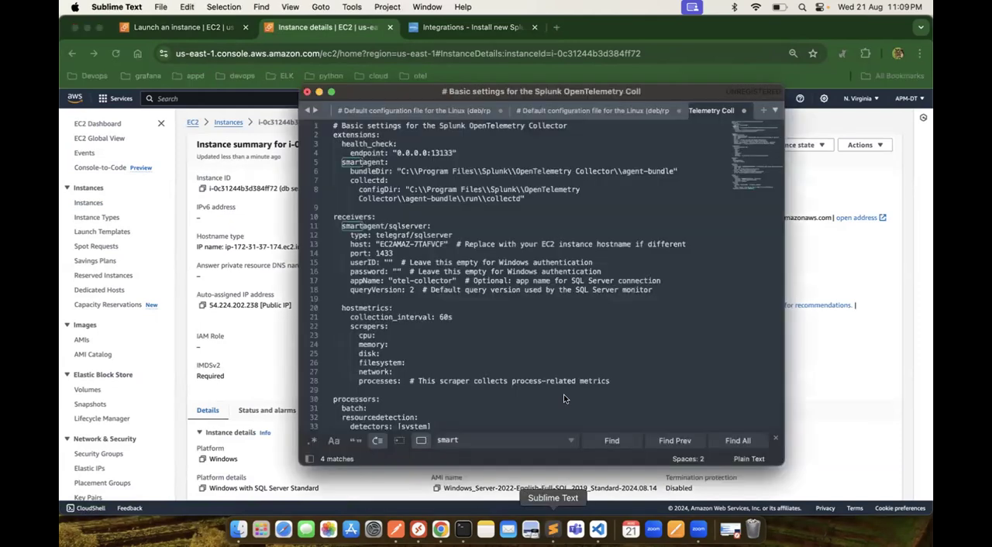
left_click(766, 111)
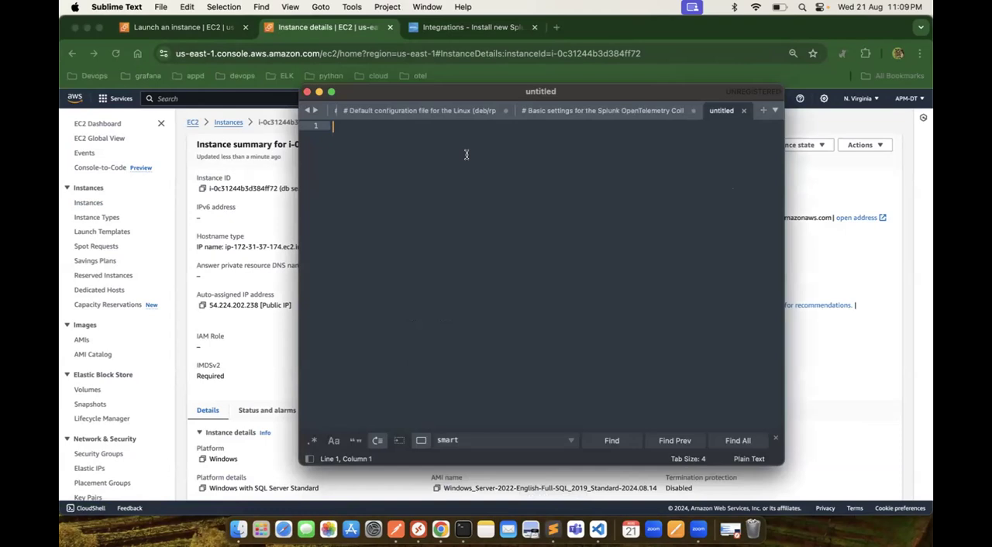
key("super+v")
Step: Add the username "Administrator" two lines below the IP address in the notes, leaving an empty line after it
key("Return")
key("Return")
key("Caps_Lock")
type("A")
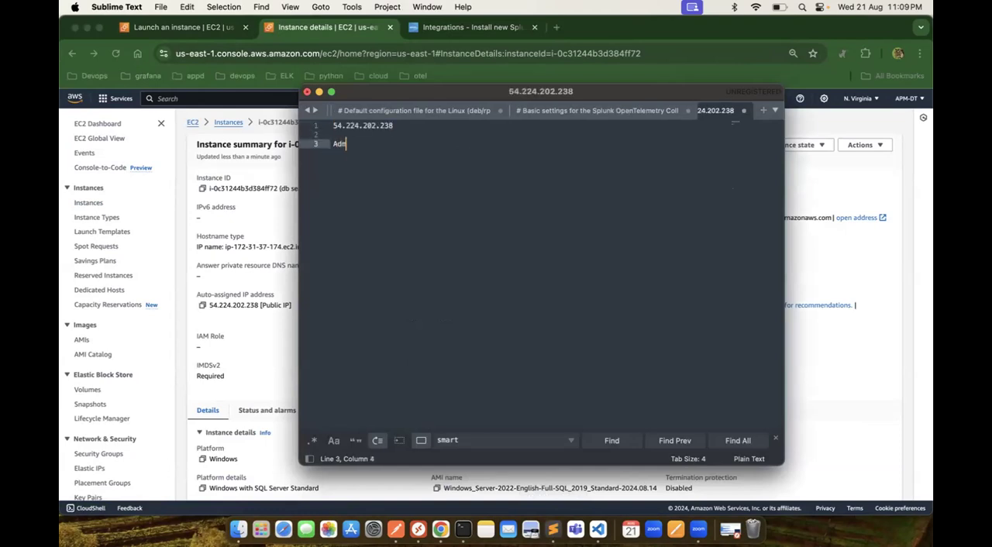
type("dministrator")
key("Return")
key("Return")
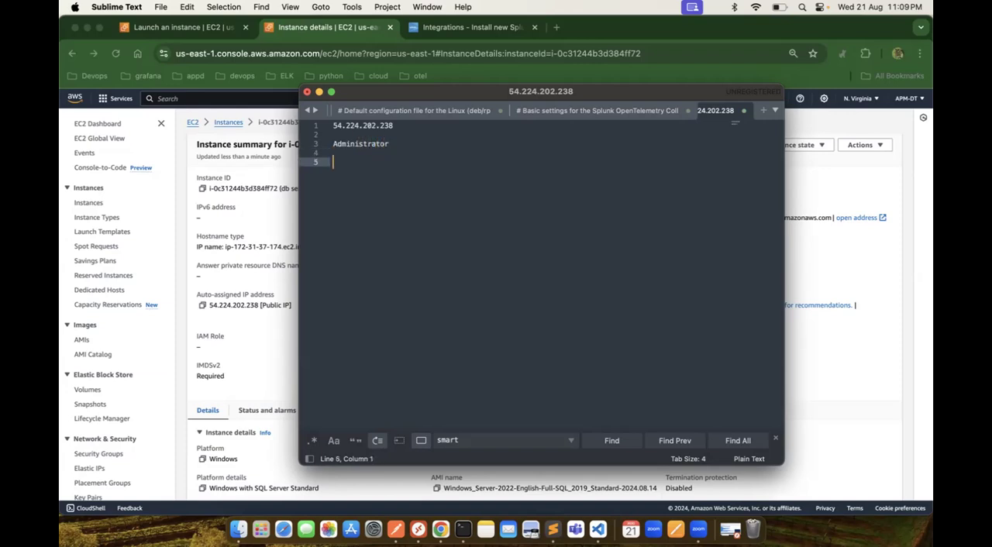
Step: Return to the EC2 console and try twice to get the db server's Windows password from its RDP client connection options
left_click(282, 216)
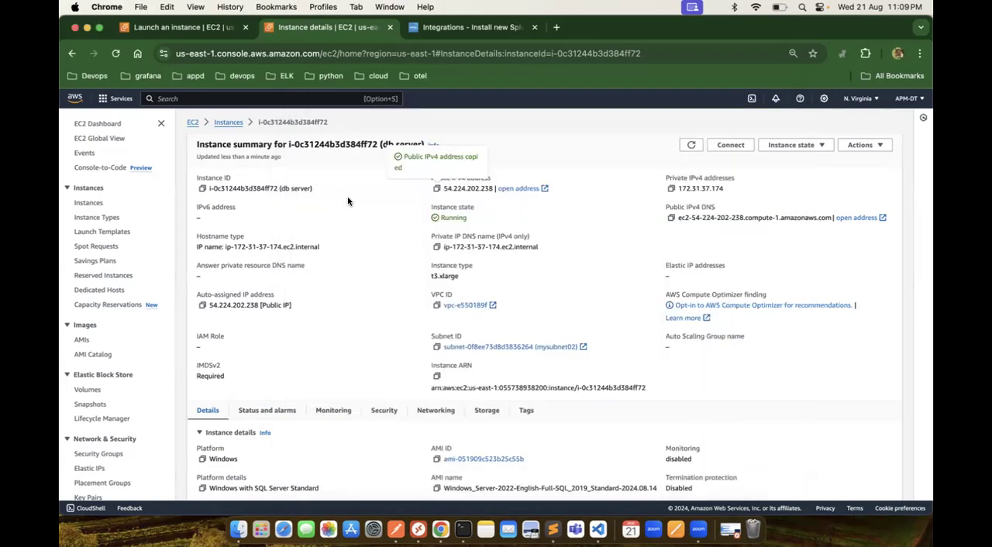
left_click(730, 145)
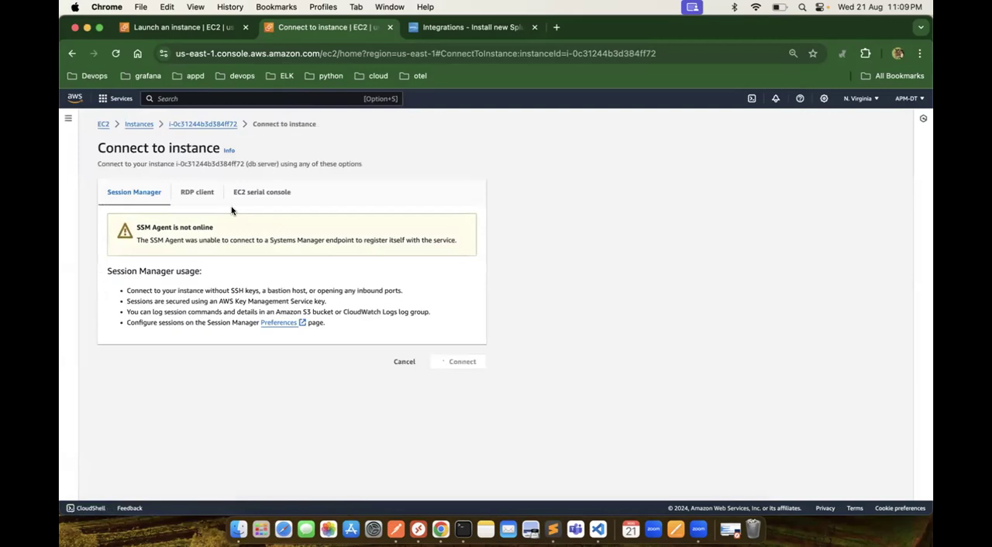
left_click(200, 199)
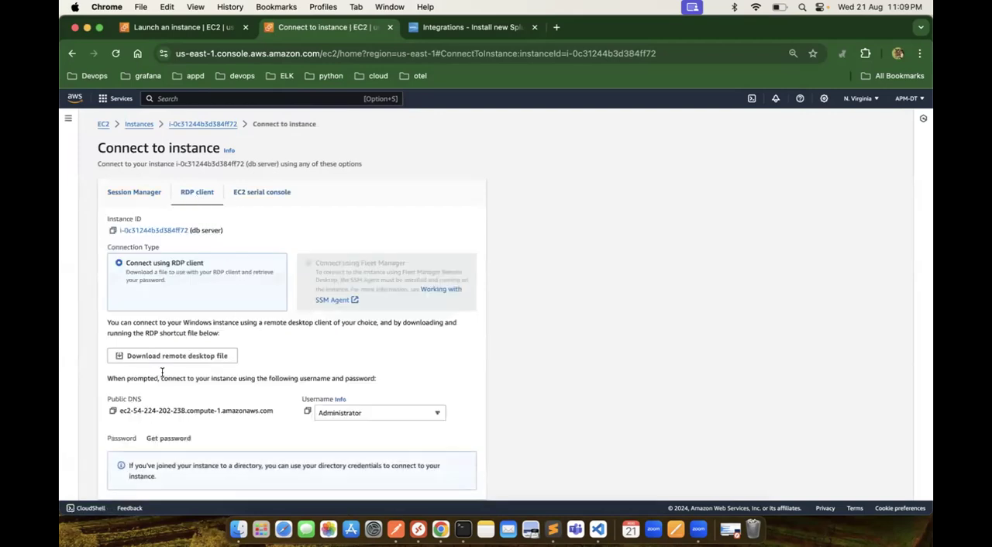
left_click(179, 441)
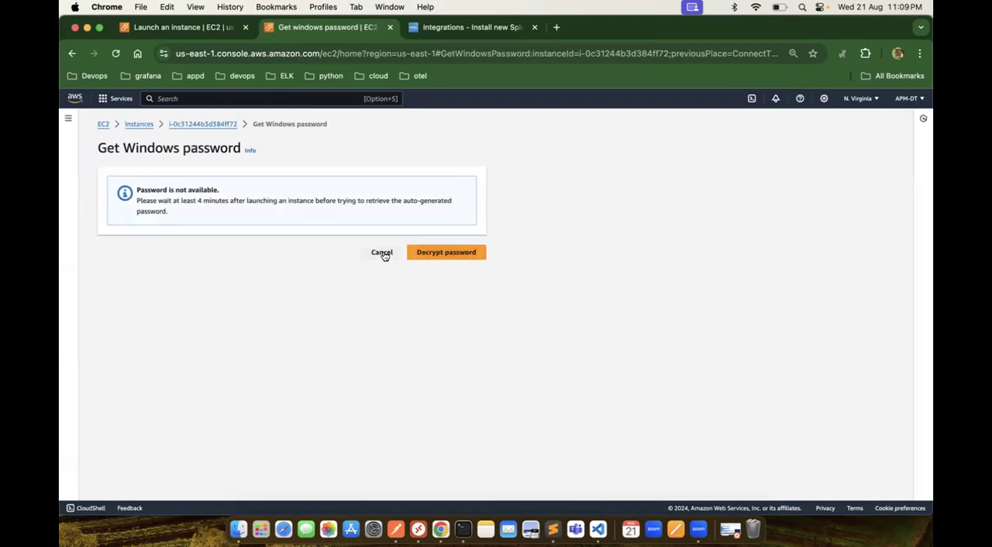
left_click(382, 253)
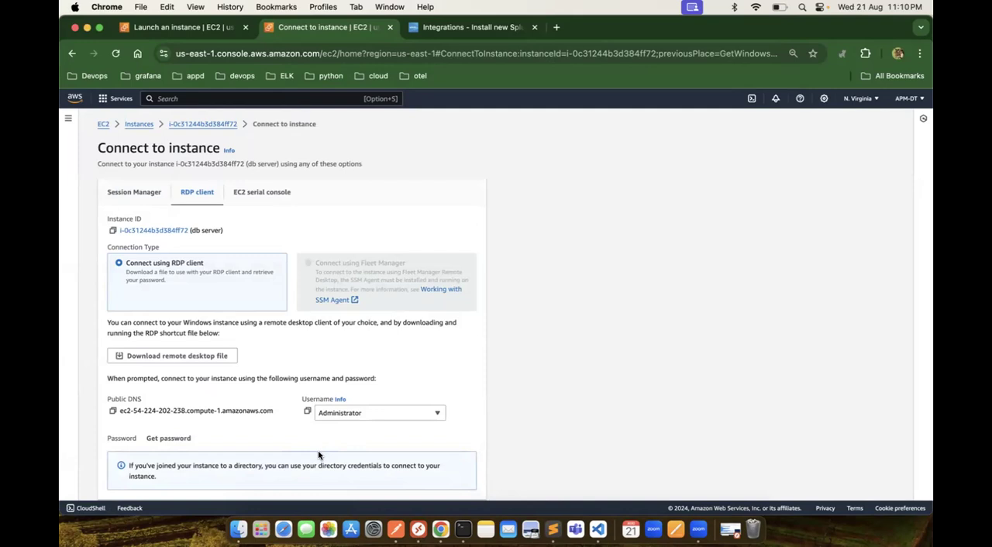
left_click(167, 438)
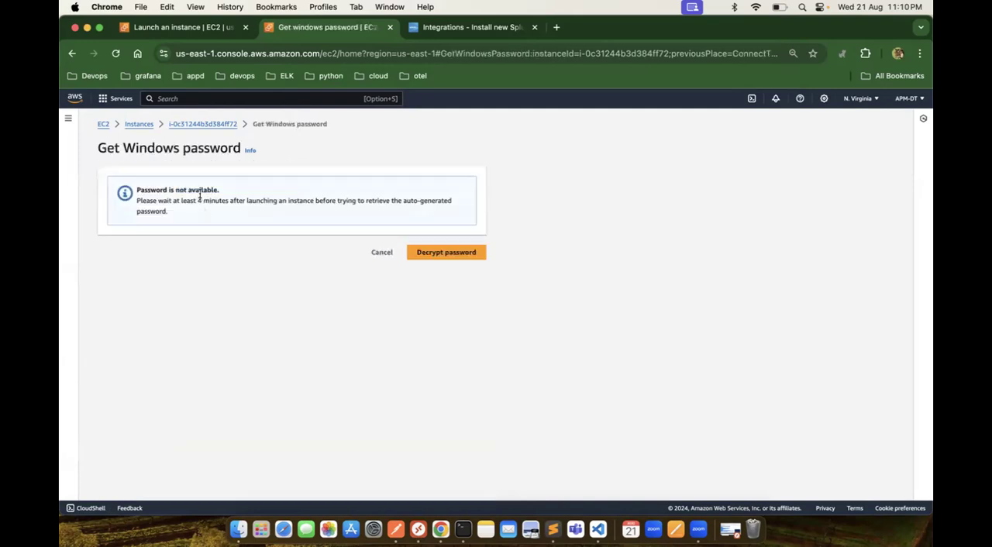
Step: Reopen the db server from the instances list, check again for its Windows password, and cancel back to the RDP client options
left_click(129, 125)
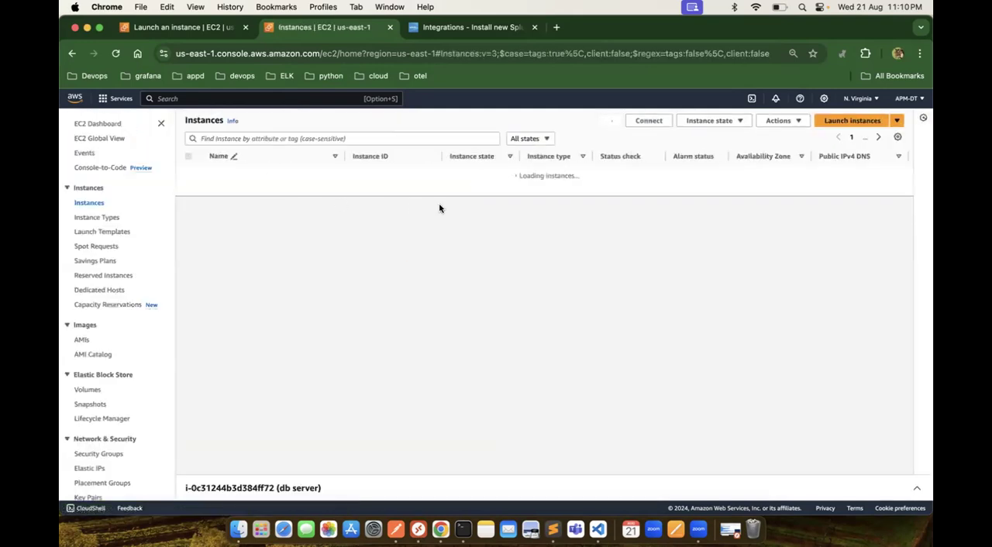
left_click(380, 191)
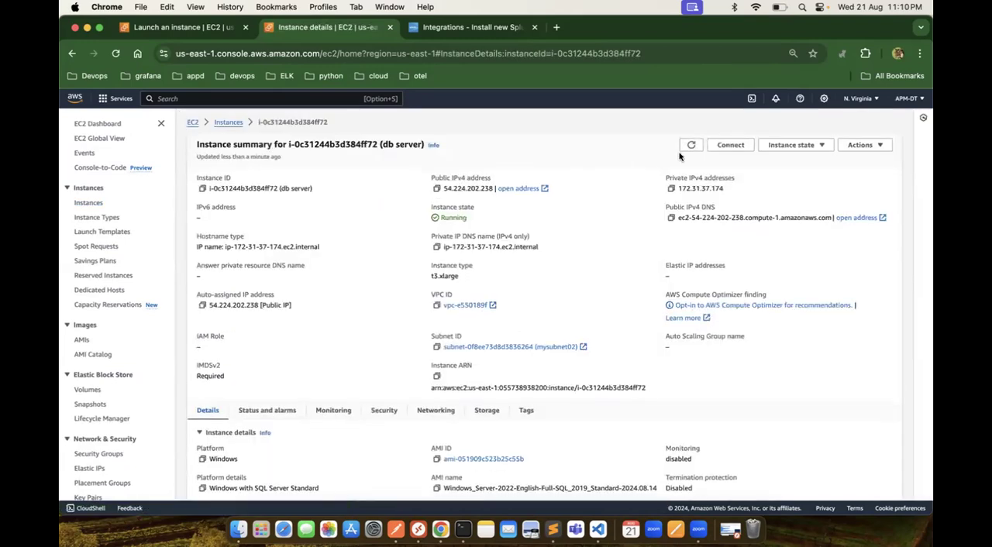
left_click(729, 144)
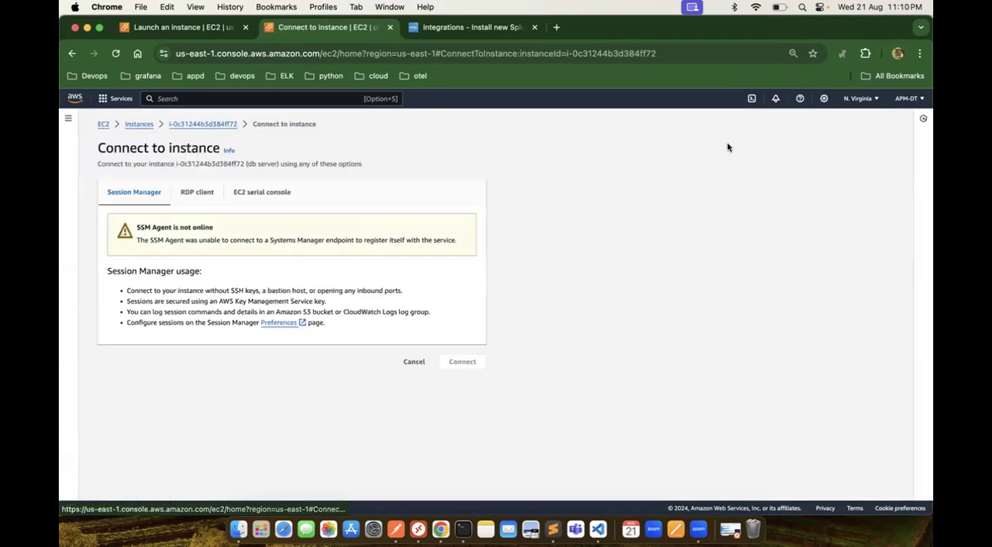
left_click(200, 193)
left_click(165, 438)
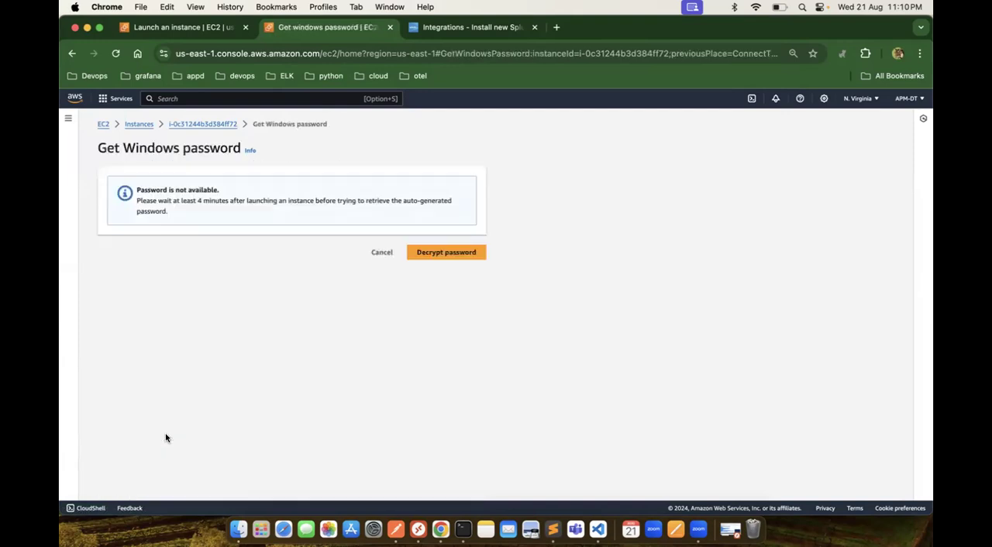
left_click(381, 250)
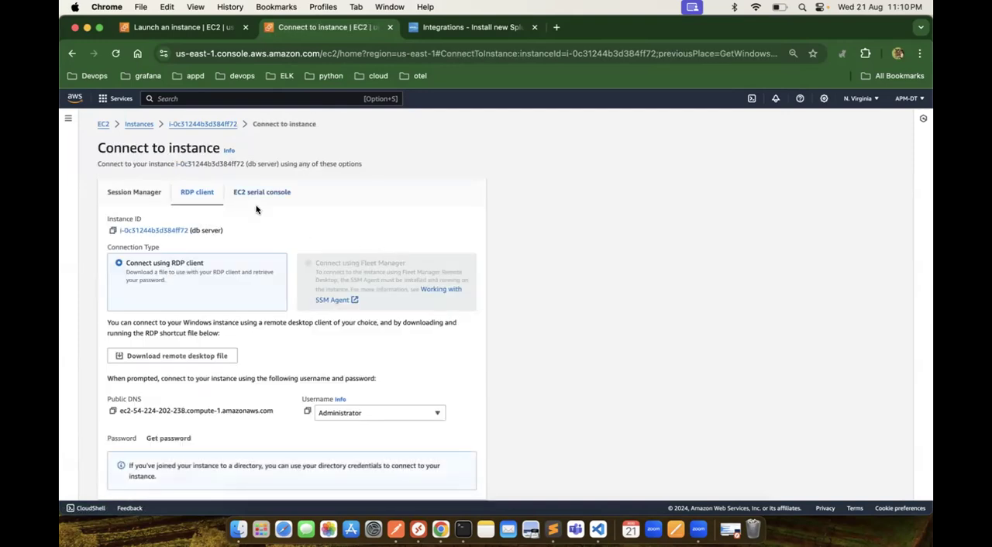
Step: Switch to Microsoft Remote Desktop and start adding a PC with the name 54.224.202.238
left_click(418, 529)
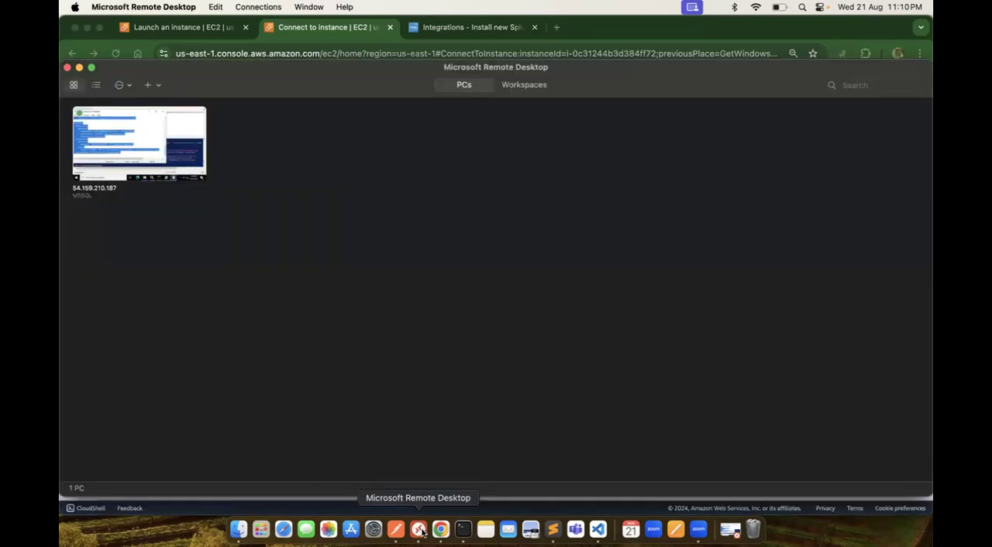
left_click(148, 85)
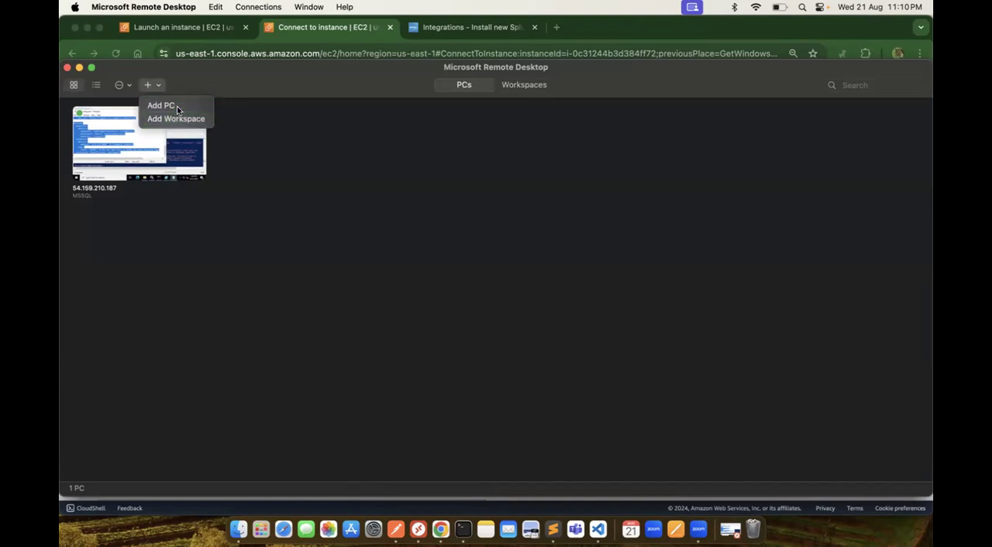
left_click(176, 106)
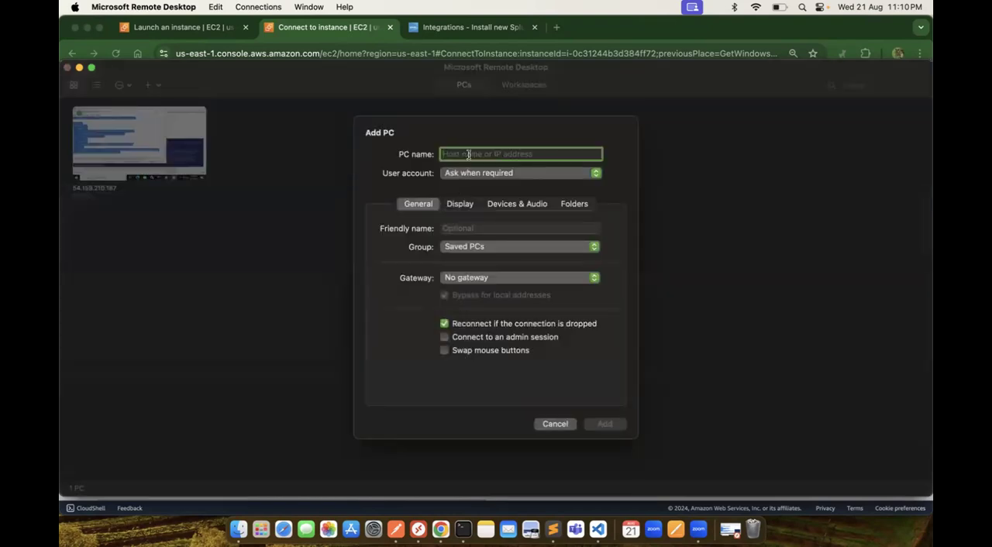
type("54.224.202.238")
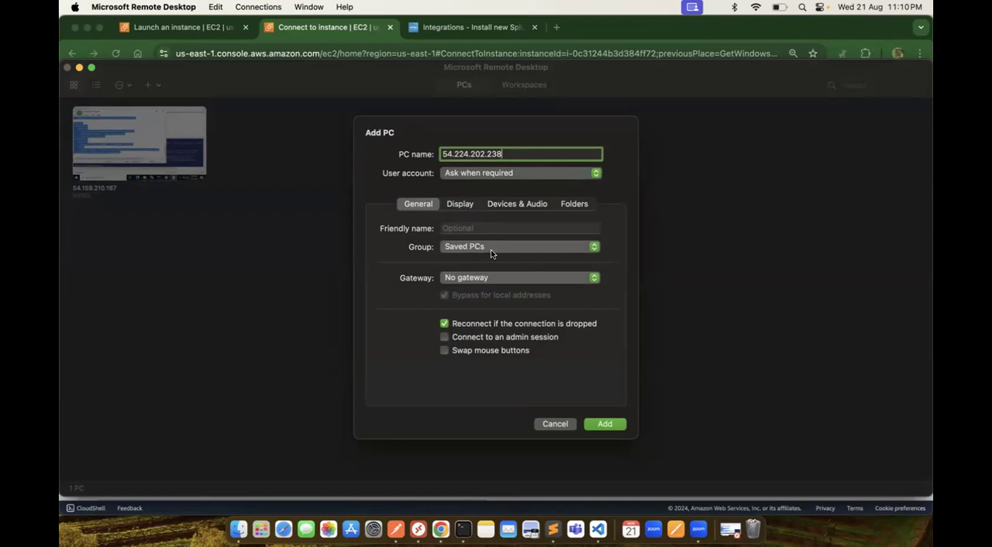
Step: Start adding a new user account for the PC with the username "Administrator"
left_click(511, 175)
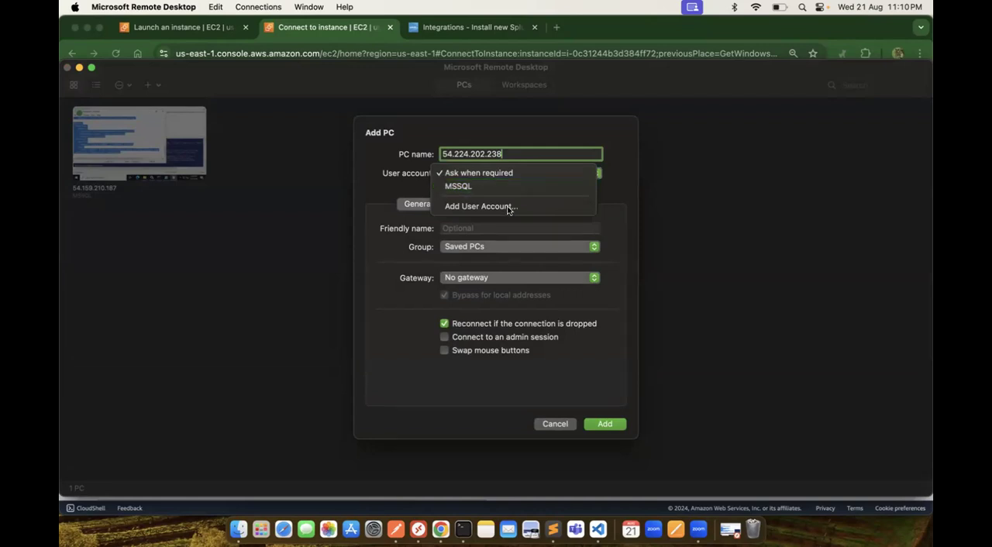
left_click(509, 207)
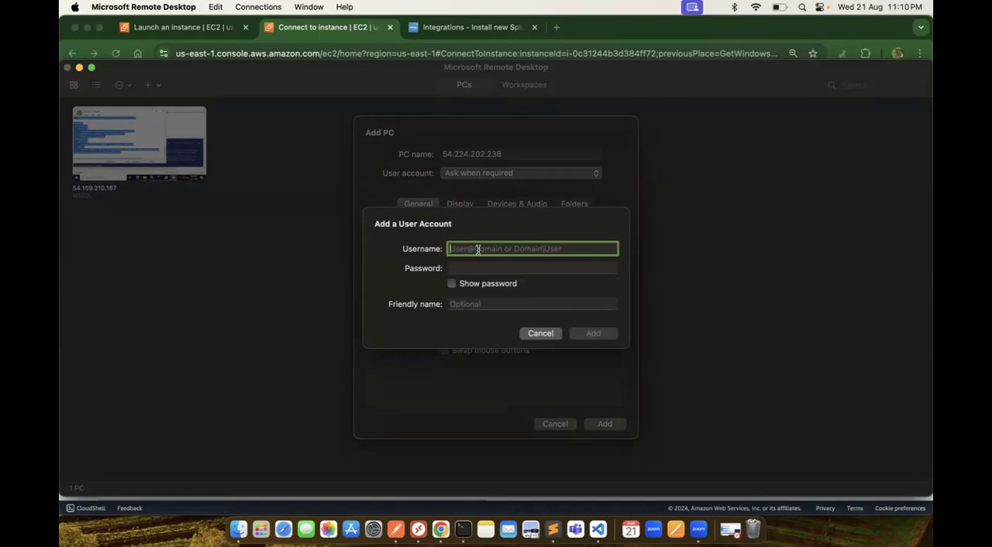
type("Administrator")
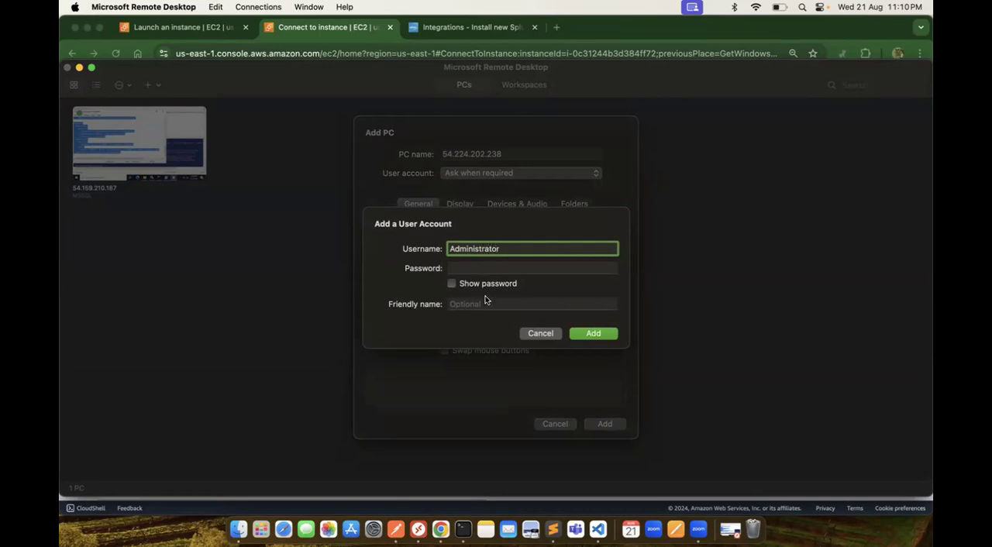
left_click(473, 269)
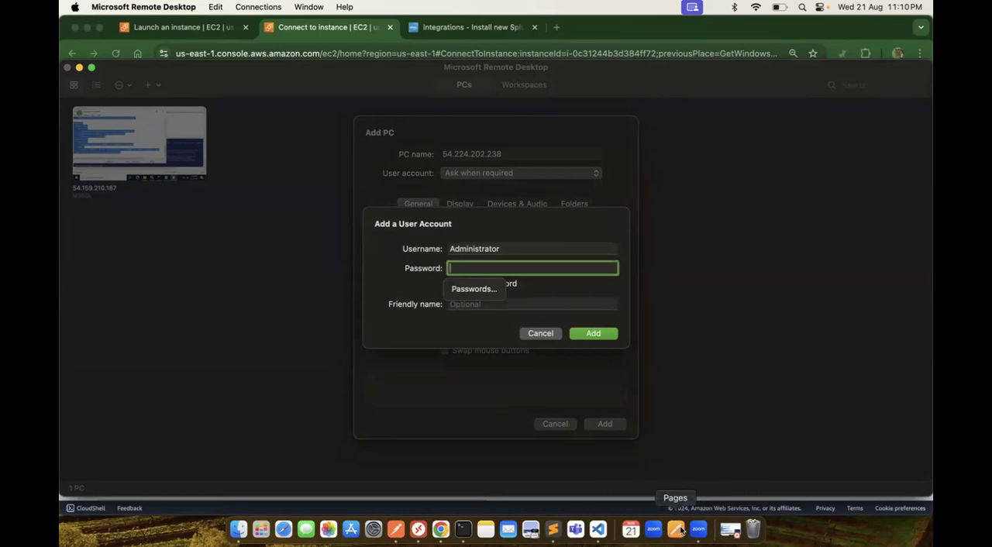
Step: Switch to Sublime Text and copy the saved Windows password from the first untitled notes file
left_click(552, 529)
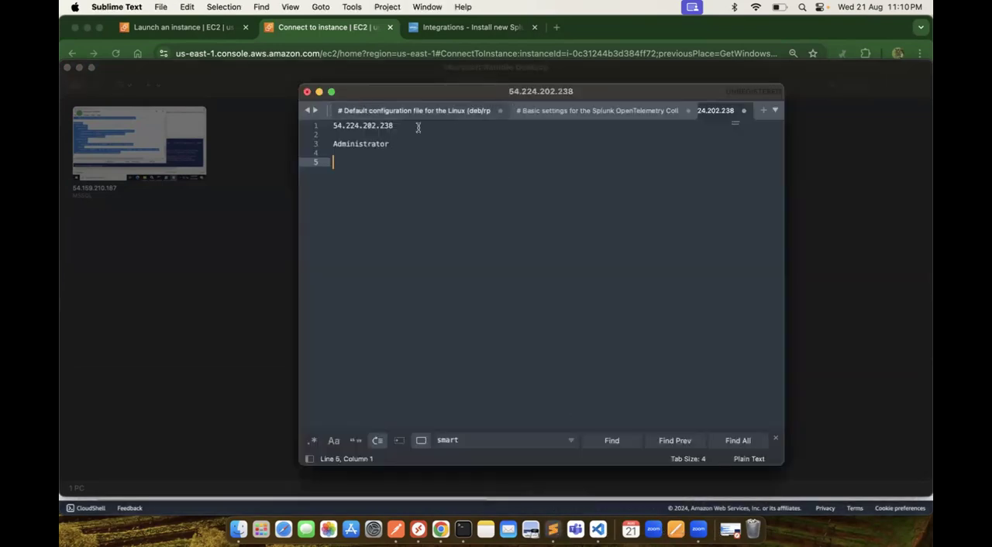
left_click(307, 111)
left_click(346, 113)
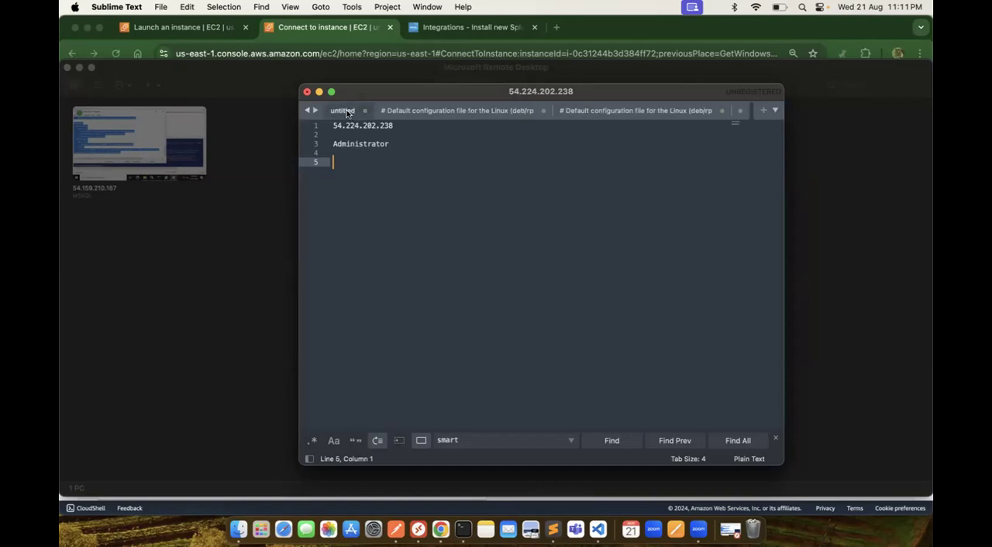
left_click(474, 208)
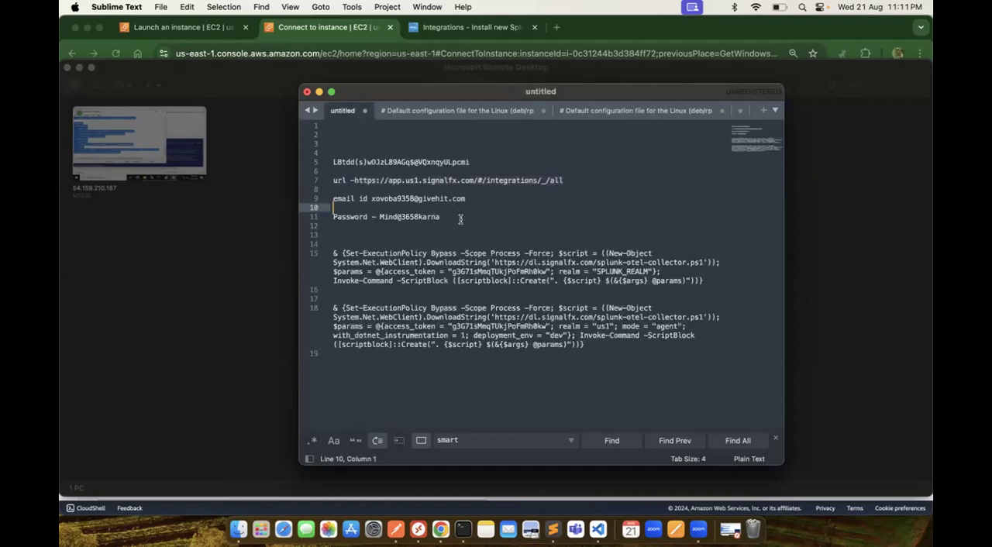
left_click_drag(478, 164, 324, 154)
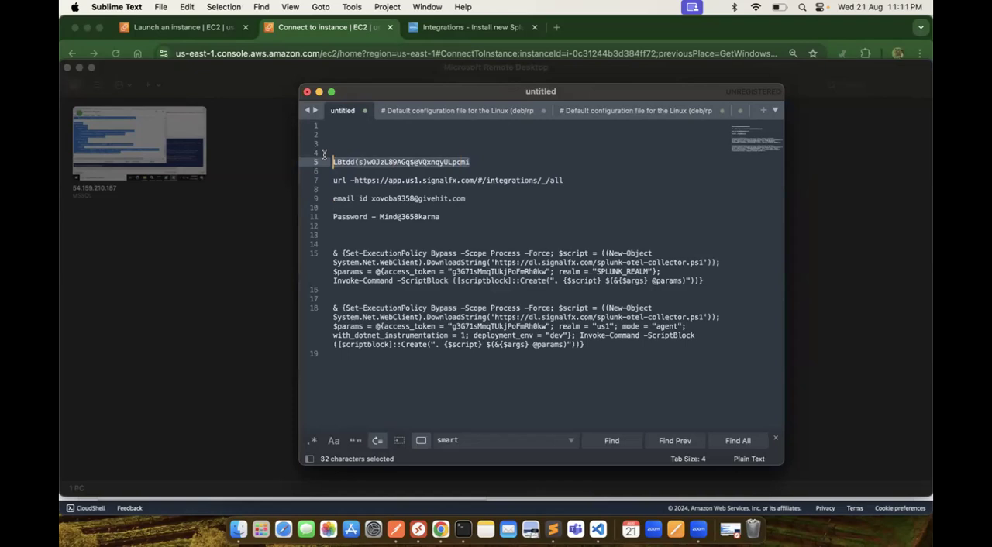
key("super+c")
Step: Return to Microsoft Remote Desktop, enter the copied account password, and add both the user account and the PC
left_click(462, 34)
left_click(462, 34)
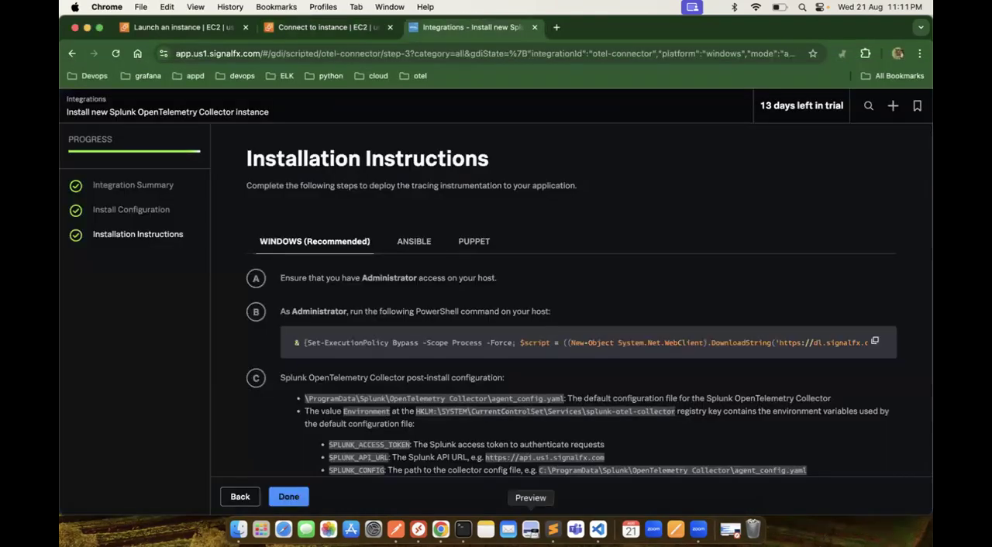
left_click(419, 529)
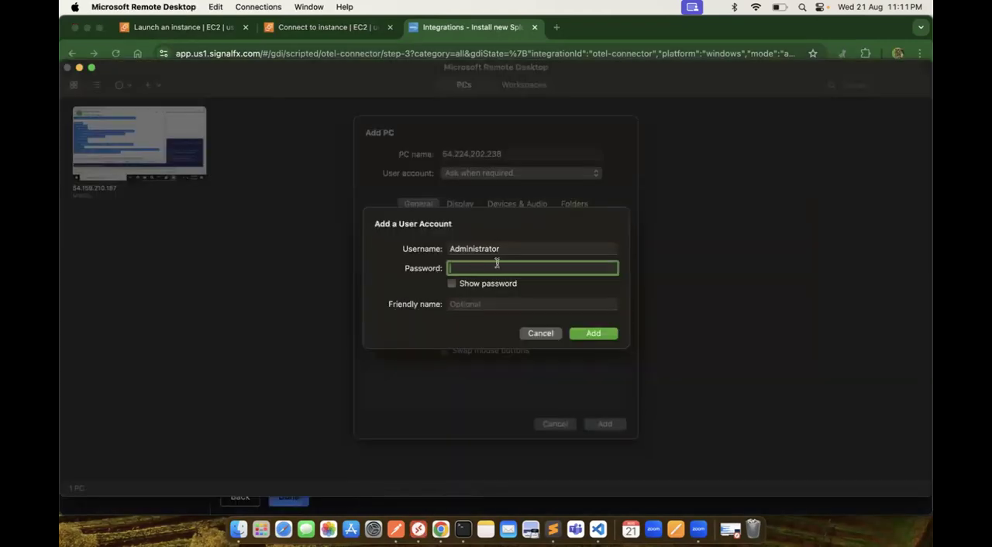
key("super+v")
left_click(591, 334)
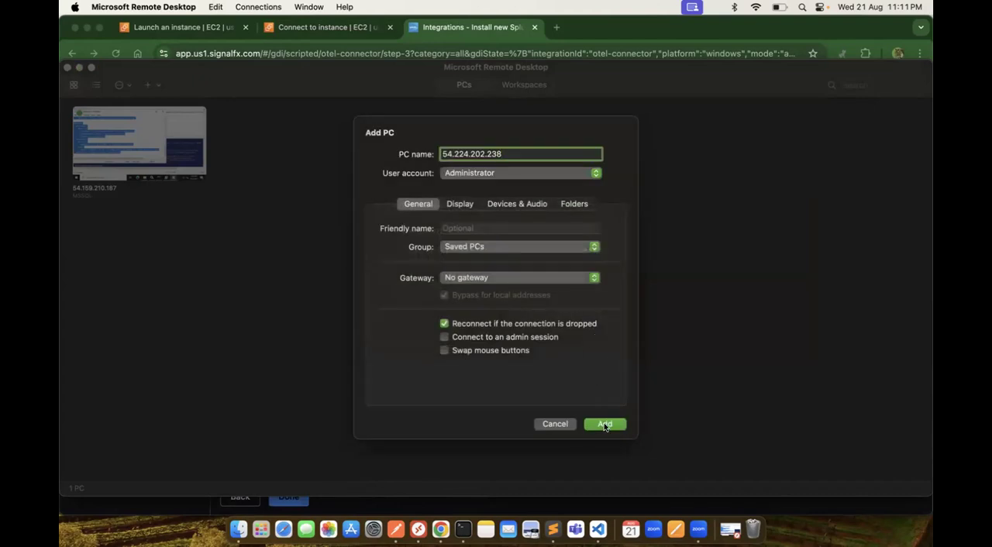
left_click(604, 425)
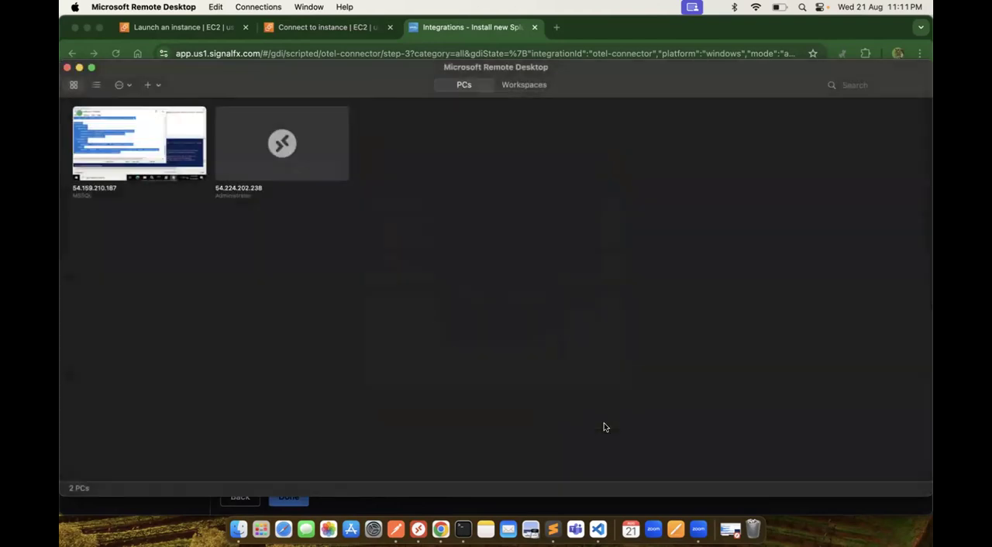
Step: Try to connect to the 54.224.202.238 remote PC
double_click(284, 142)
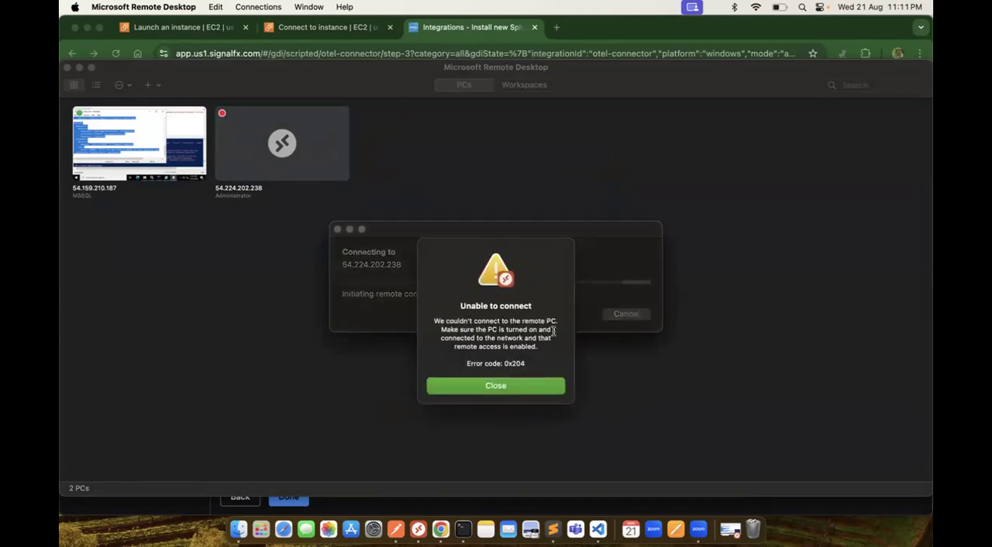
left_click(522, 390)
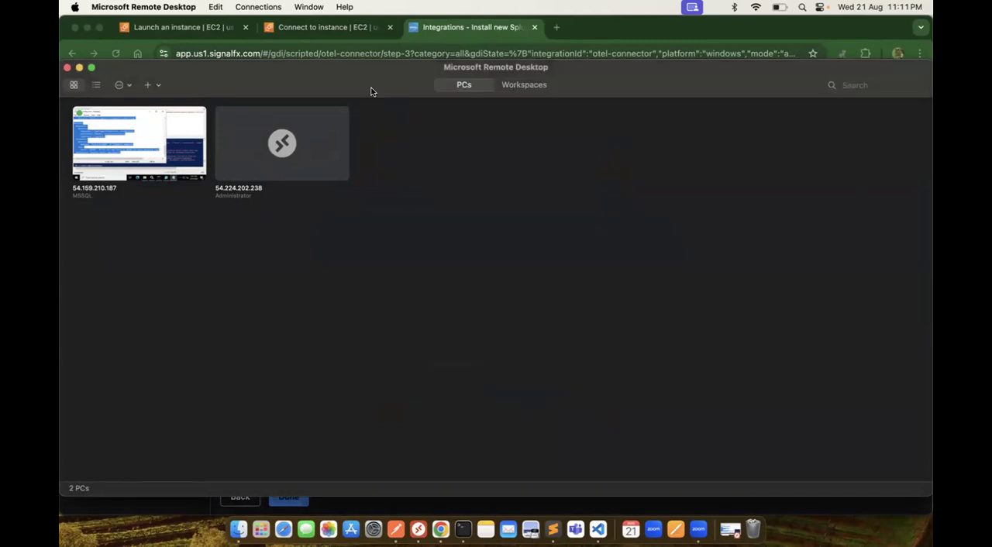
Step: Switch to the EC2 console in Chrome and request the db server's Windows password three times from its RDP client options
left_click(316, 29)
left_click(319, 28)
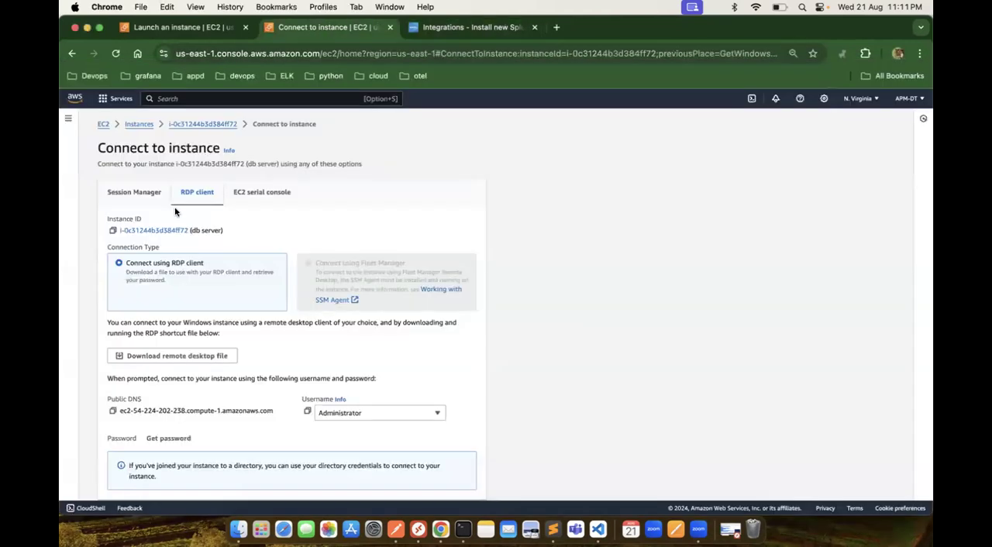
left_click(172, 439)
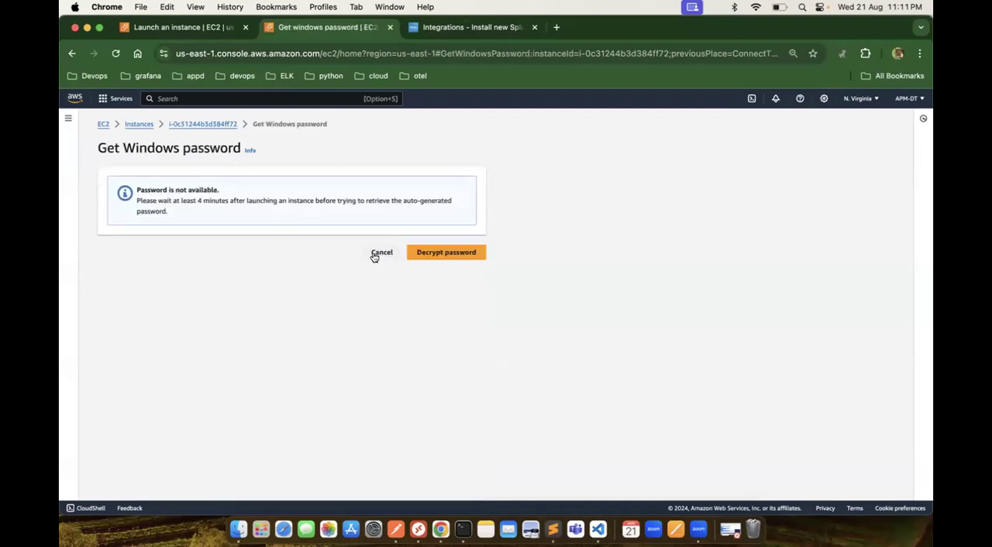
left_click(374, 254)
left_click(172, 441)
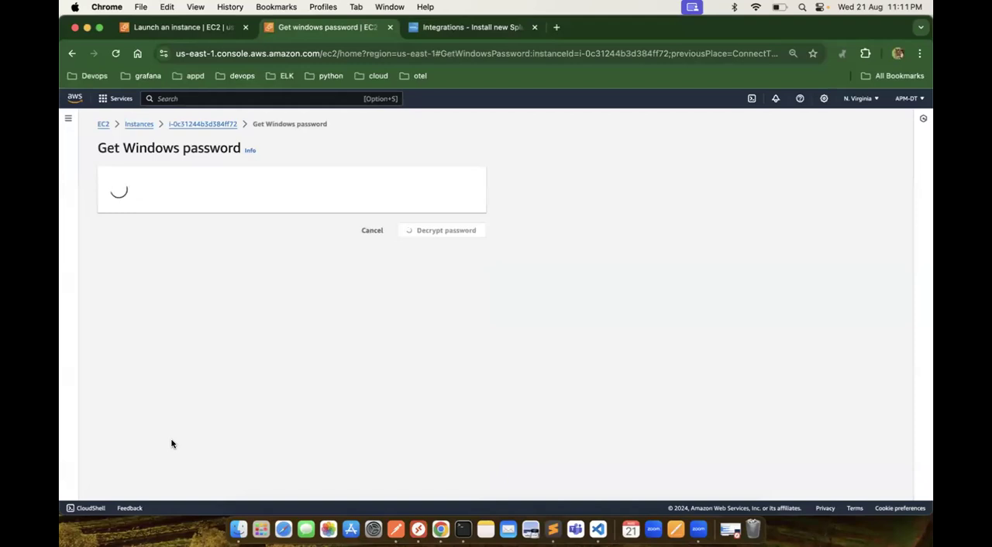
left_click(380, 253)
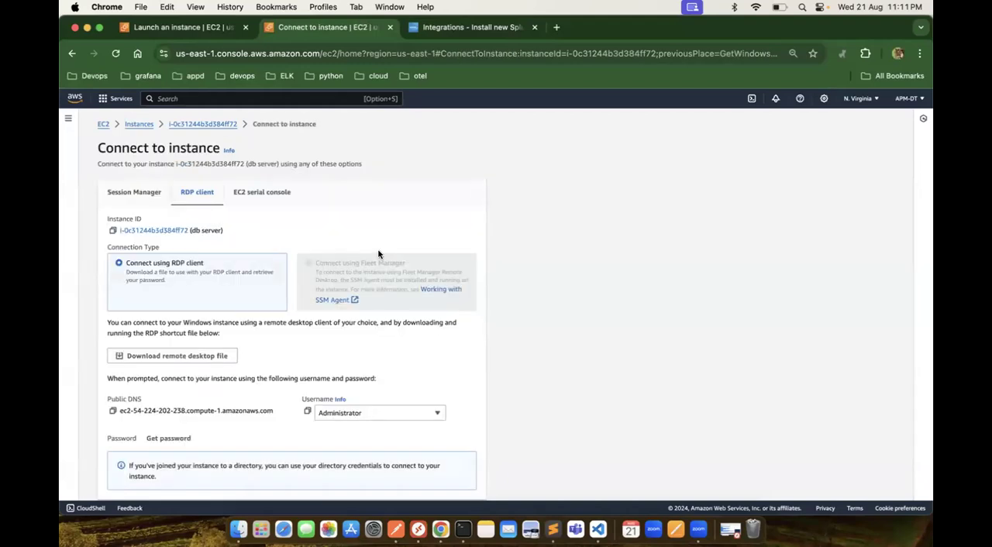
left_click(170, 438)
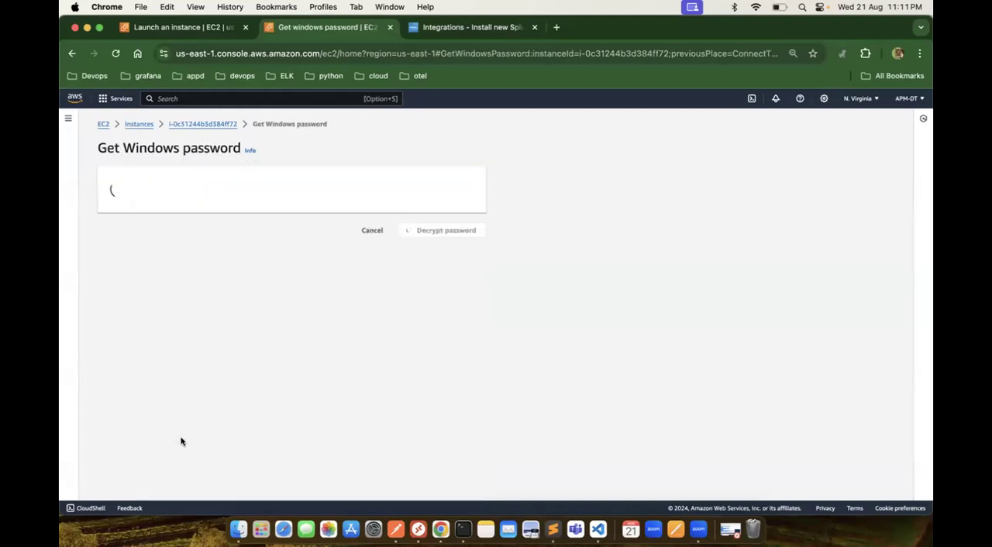
Step: Reopen the db server from the instances list, check its Windows password through the RDP client options, and cancel back
left_click(188, 125)
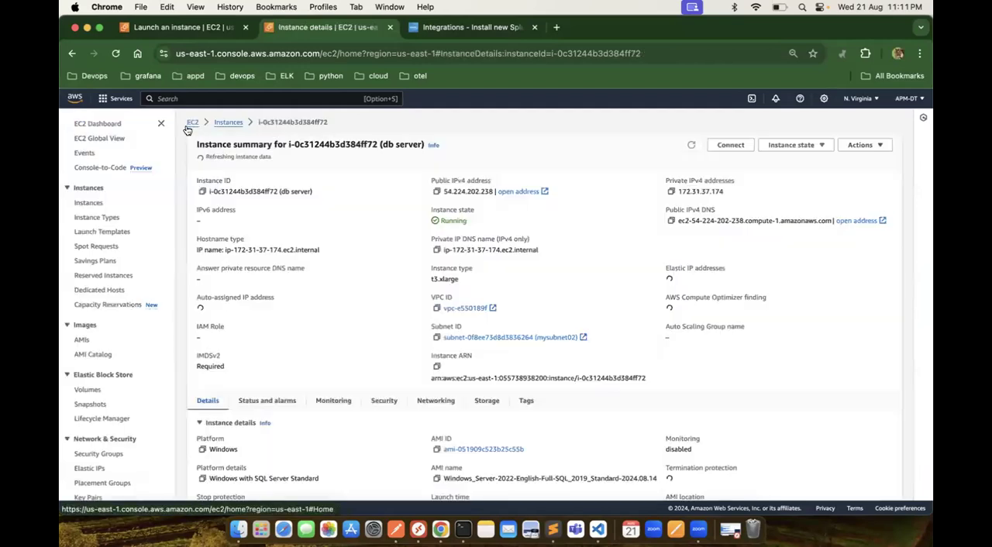
left_click(229, 122)
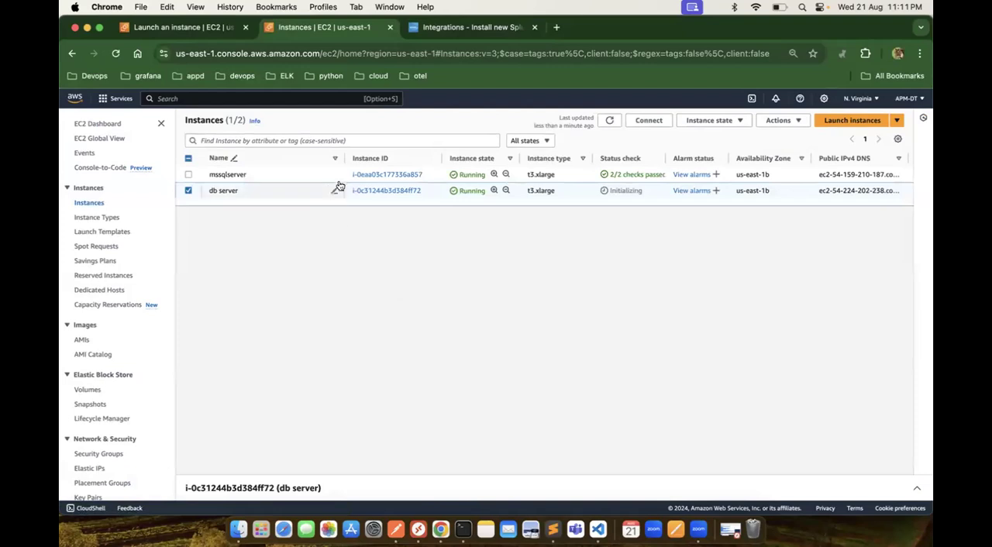
left_click(379, 191)
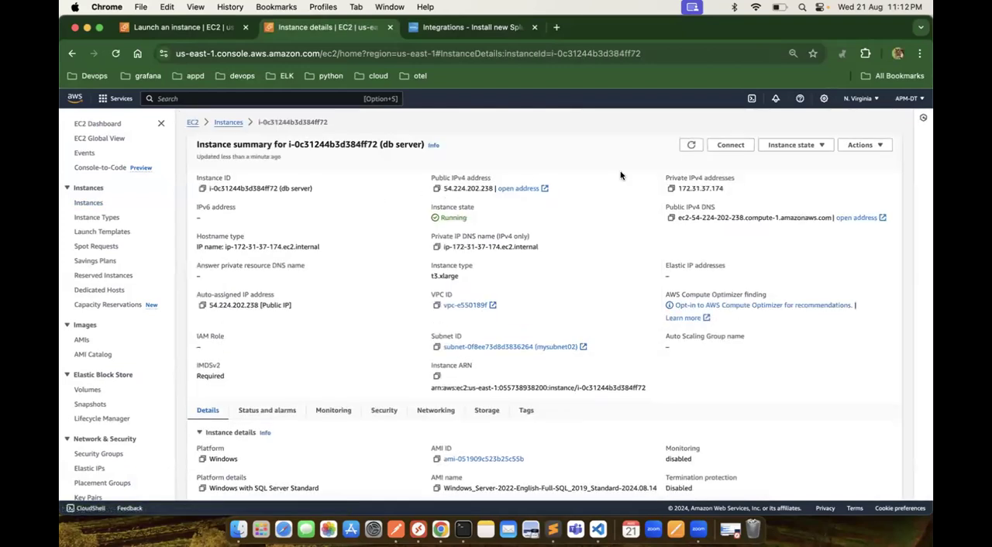
left_click(748, 148)
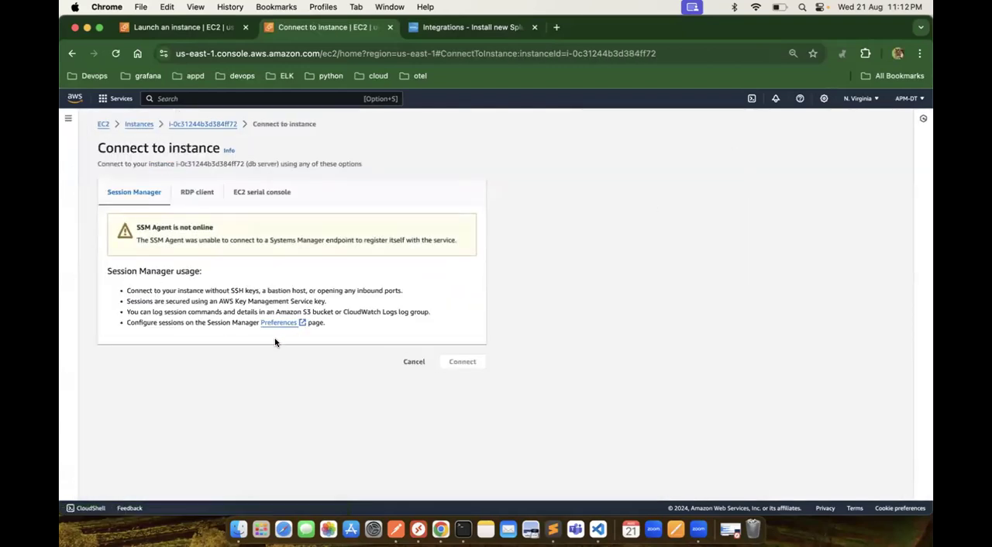
left_click(206, 191)
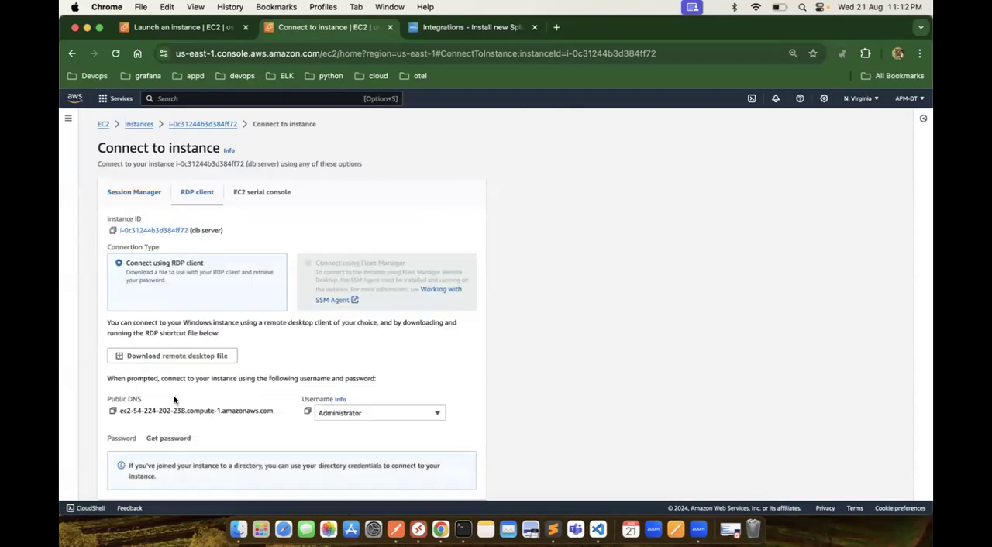
left_click(158, 438)
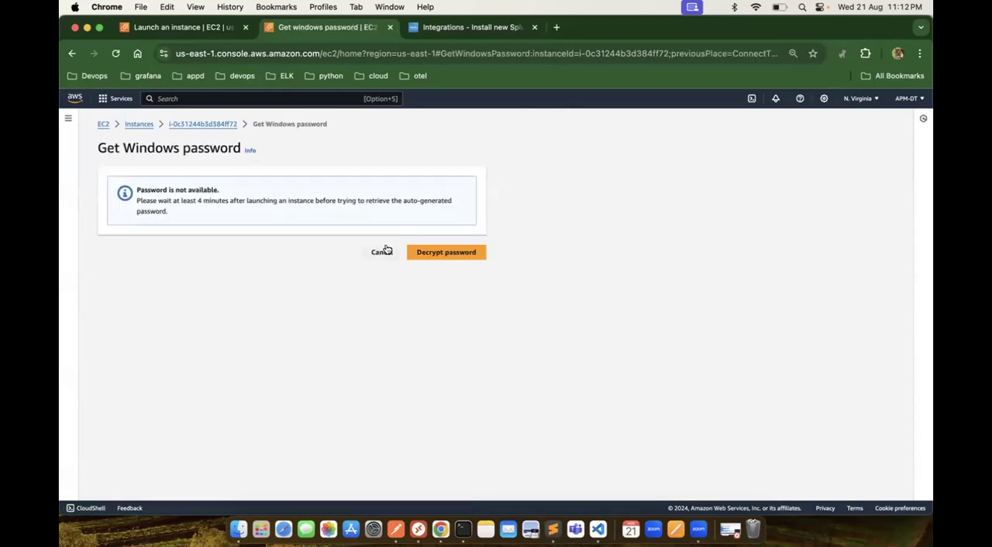
left_click(380, 251)
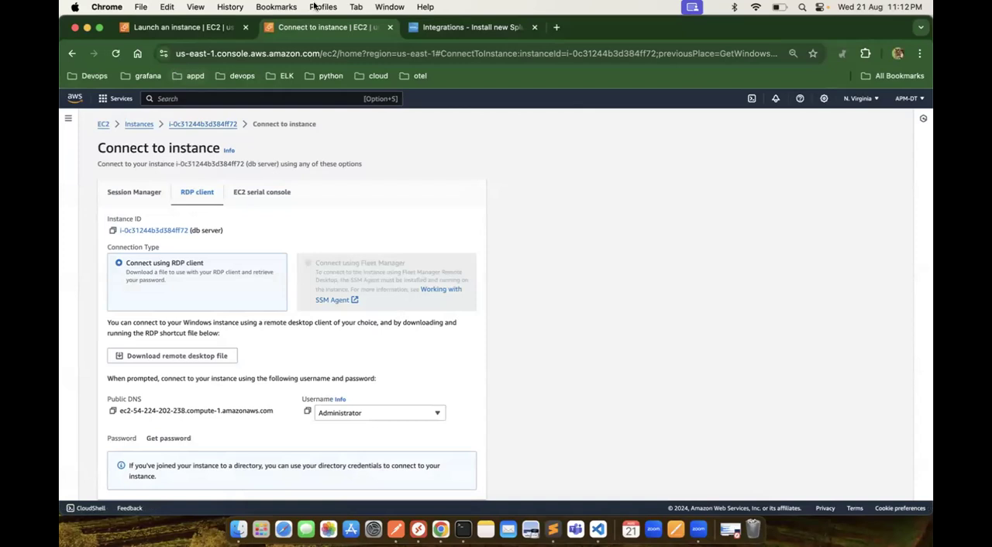
Step: Reload the db server's connection page and check twice for its Windows password, returning to the RDP client options
left_click(115, 52)
left_click(158, 439)
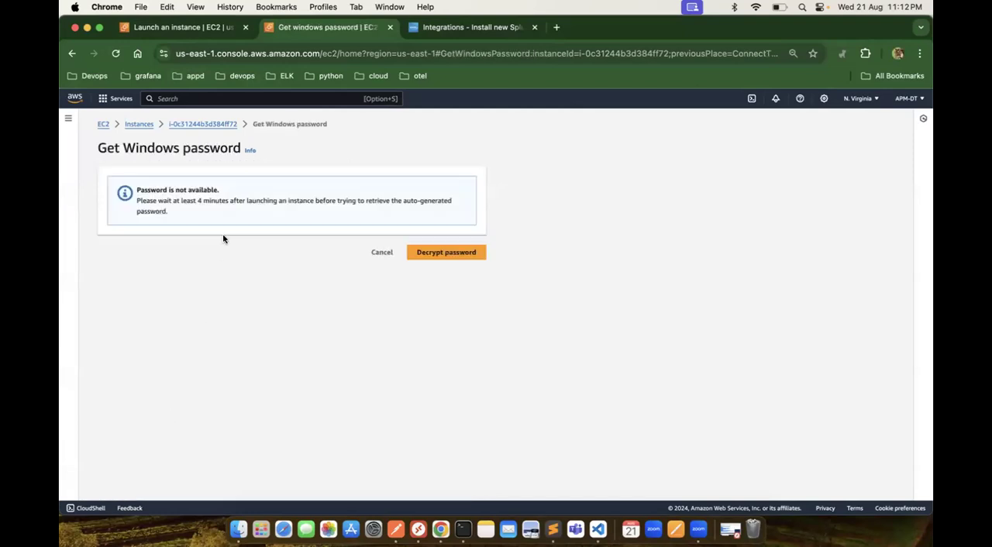
left_click(376, 251)
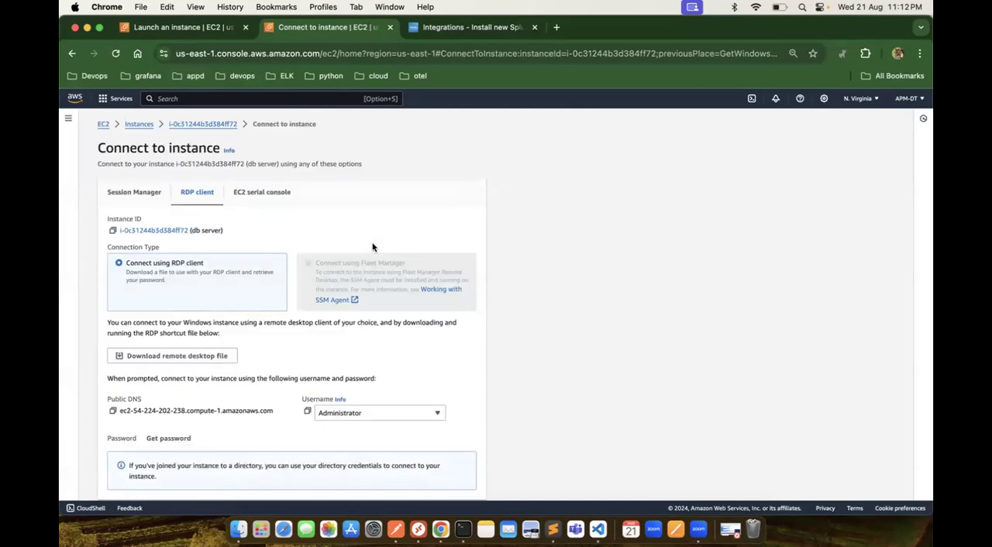
left_click(183, 437)
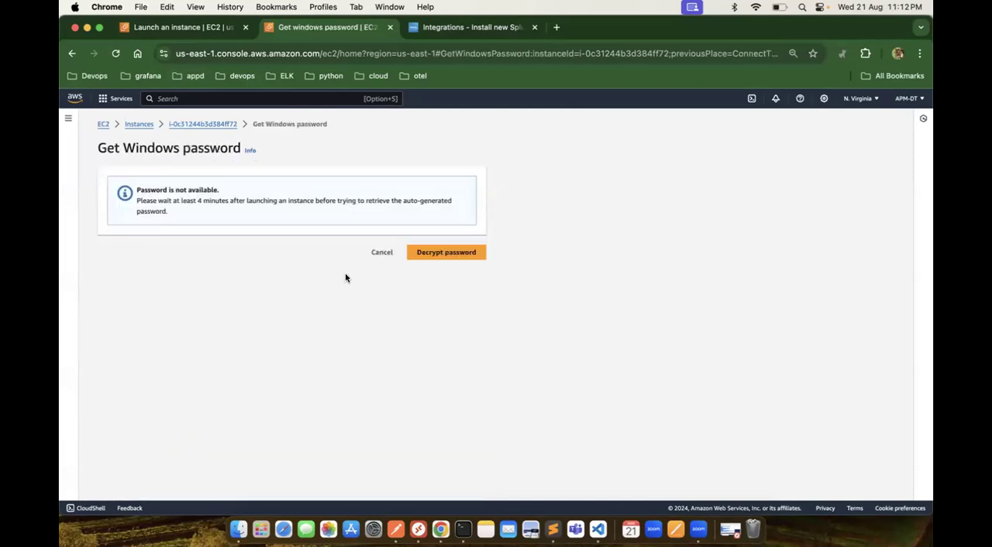
left_click(381, 252)
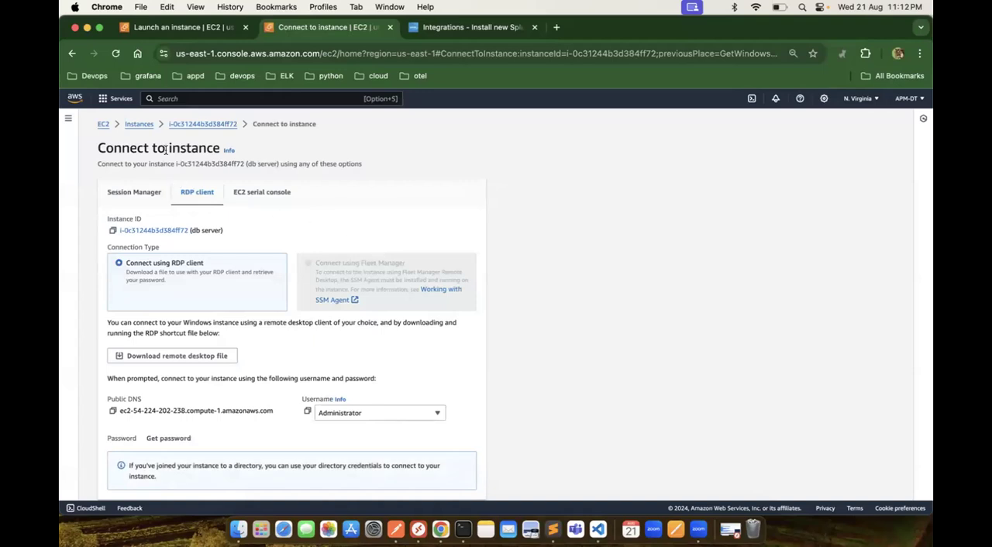
Step: Go back through the instances list to the db server's RDP client options, request its Windows password again, and cancel
left_click(138, 124)
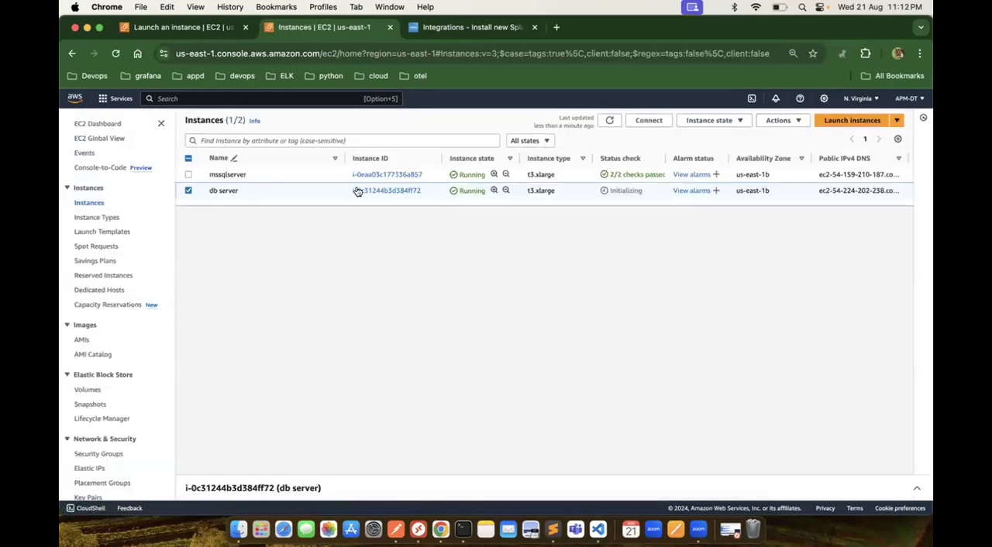
left_click(379, 192)
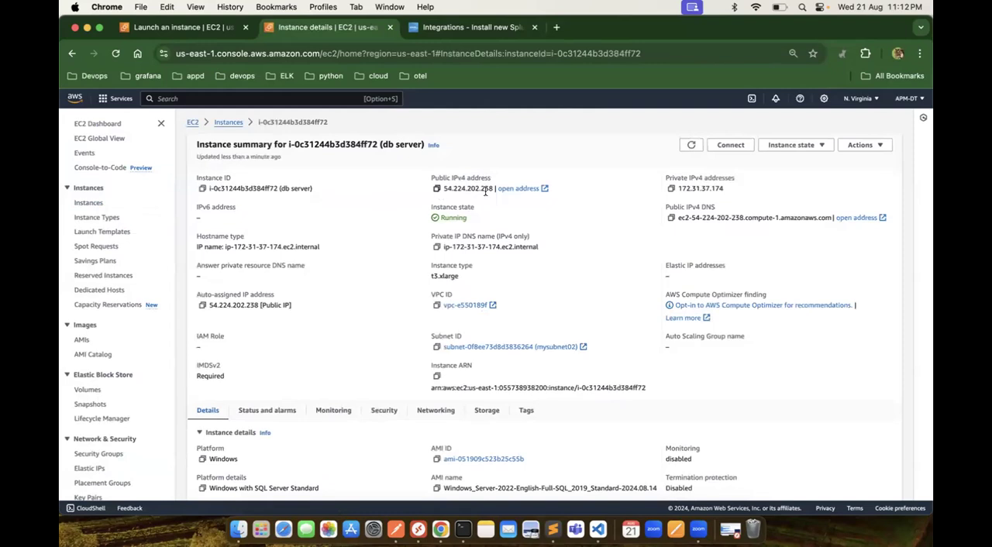
left_click(732, 146)
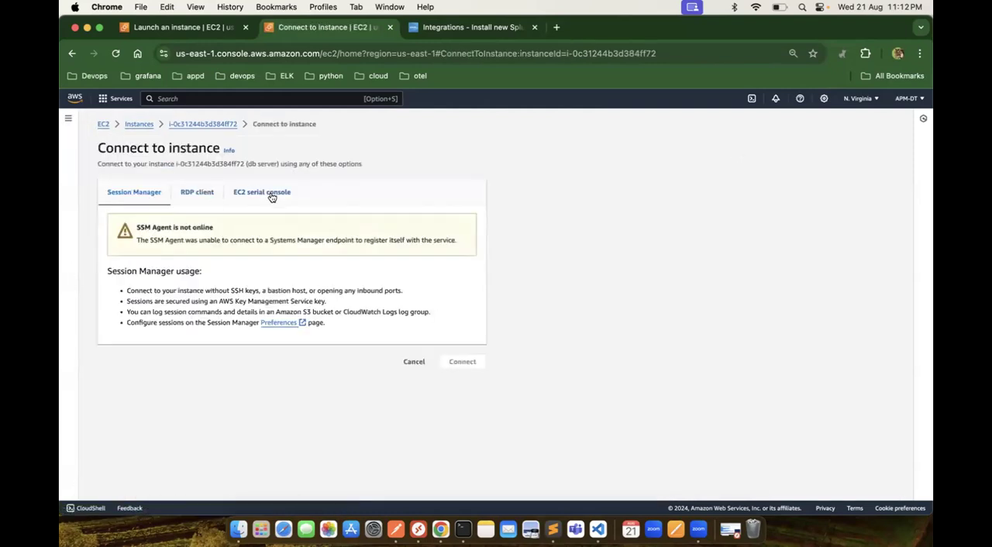
left_click(199, 193)
left_click(154, 438)
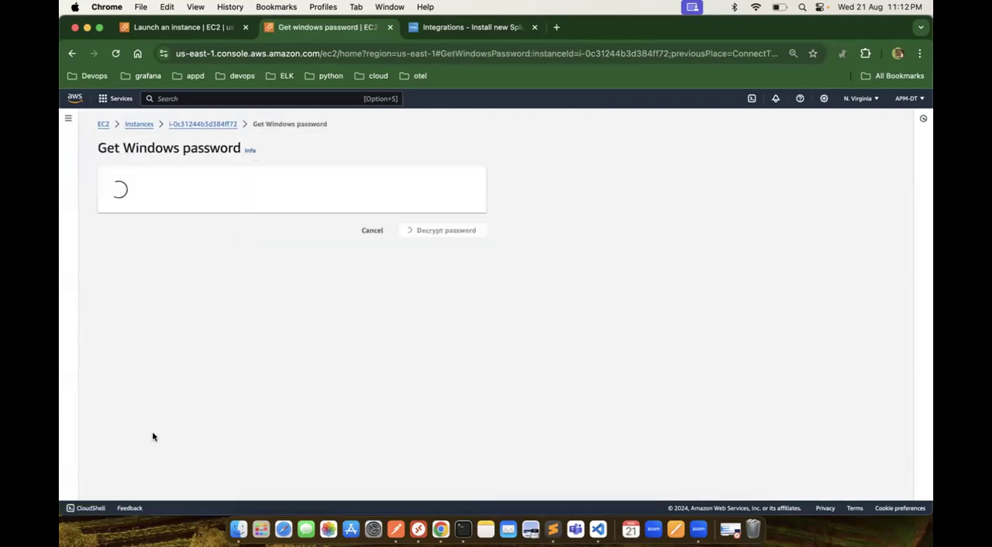
left_click(380, 250)
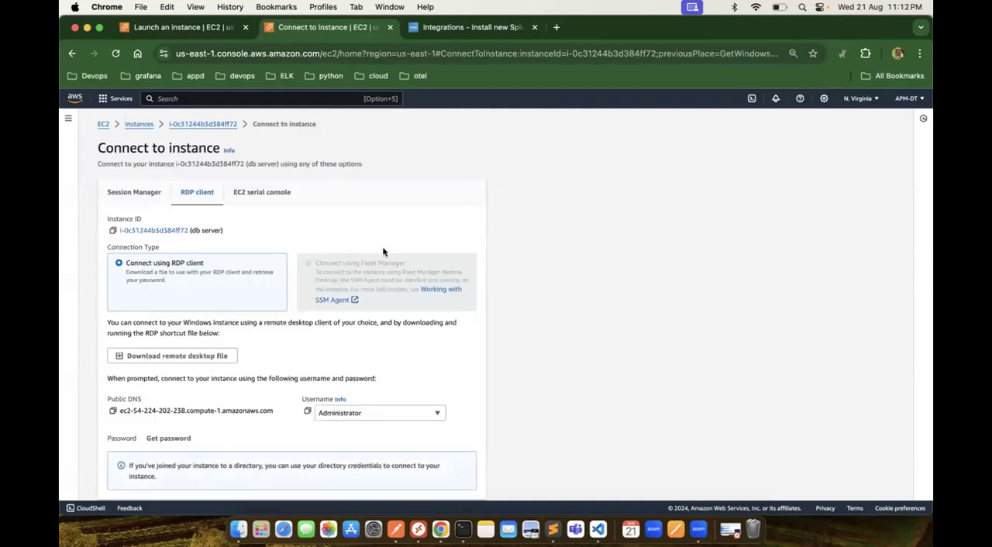
Step: Check once more for the db server's Windows password and cancel back to its RDP client options
left_click(164, 439)
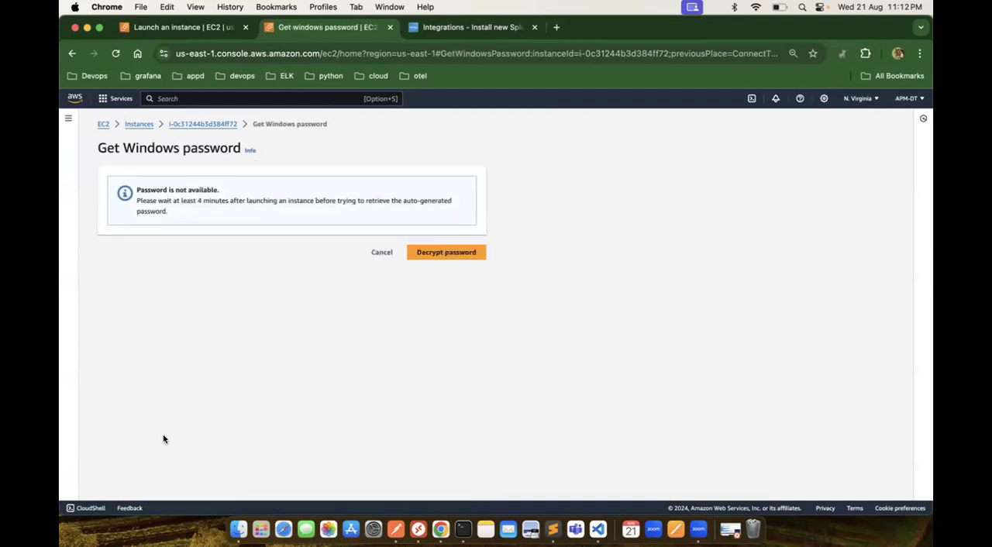
left_click(382, 253)
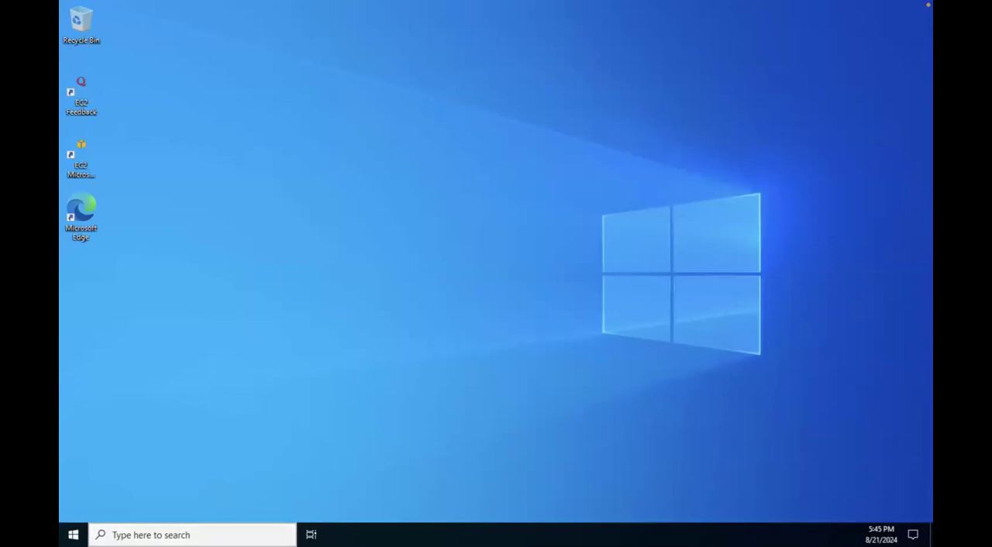
Step: Search for "power" on the remote Windows desktop and run Windows PowerShell ISE as administrator
left_click(191, 534)
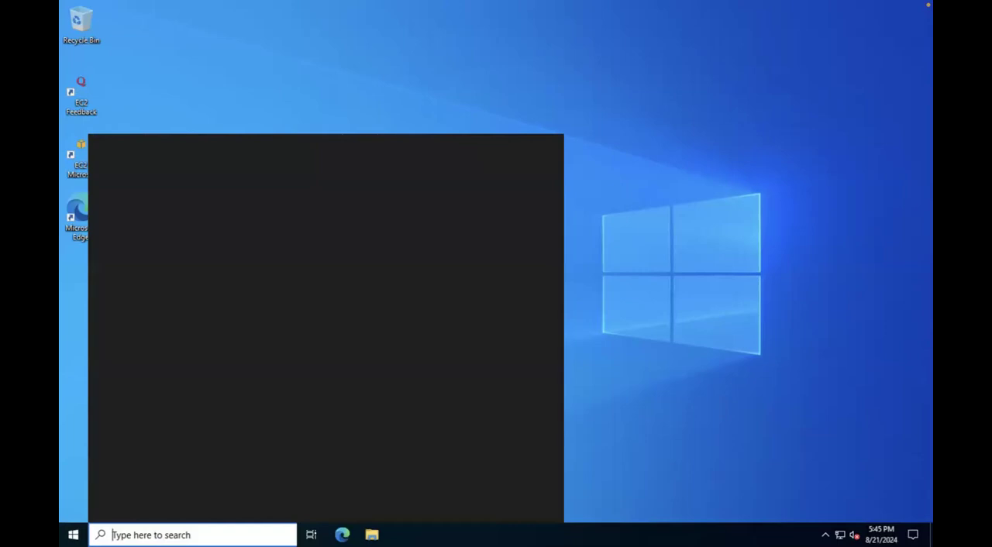
type("po")
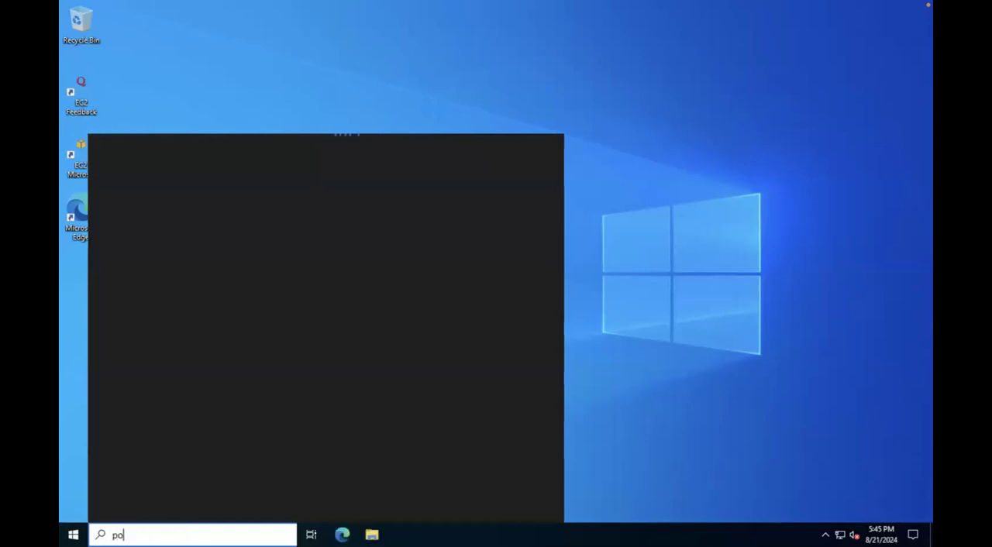
type("wer")
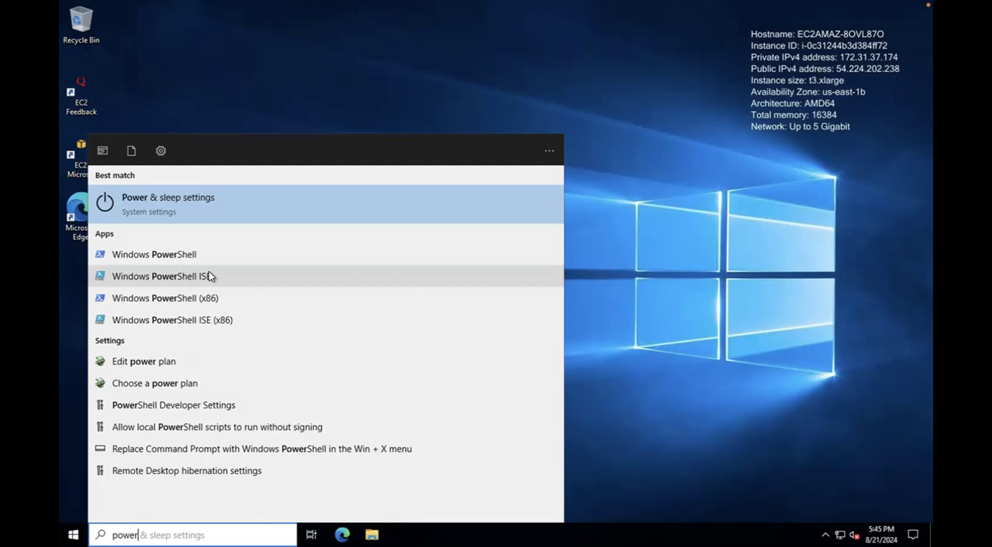
left_click(207, 277)
right_click(206, 276)
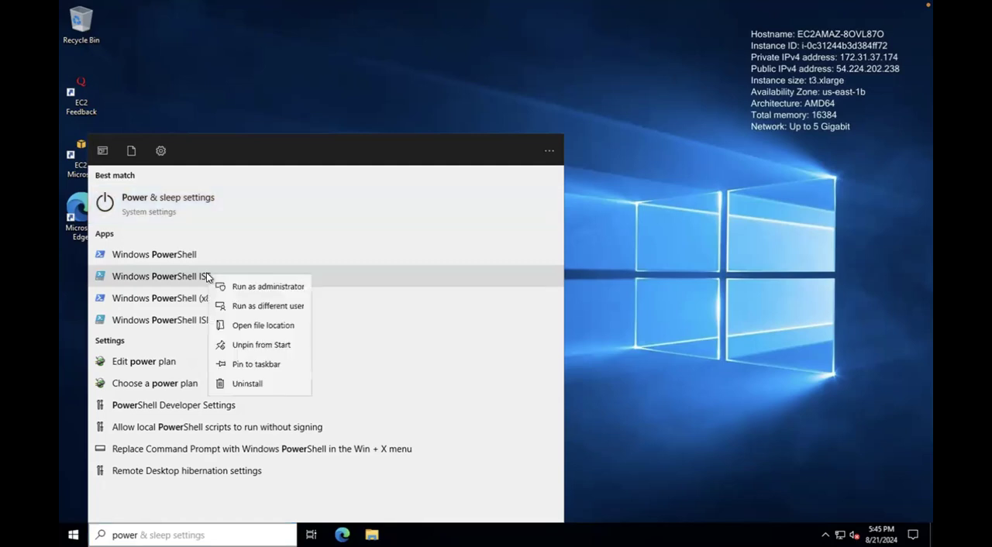
left_click(251, 285)
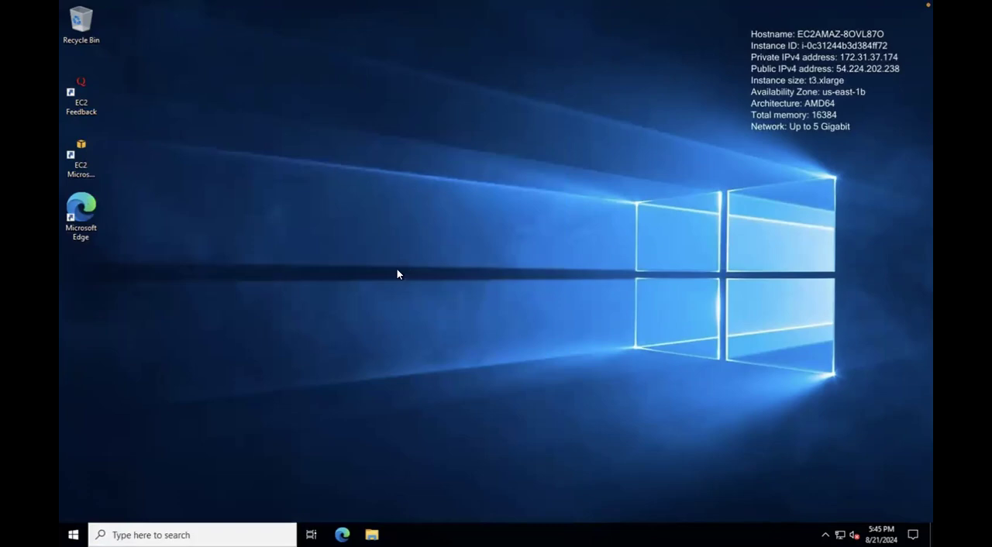
mouse_move(516, 3)
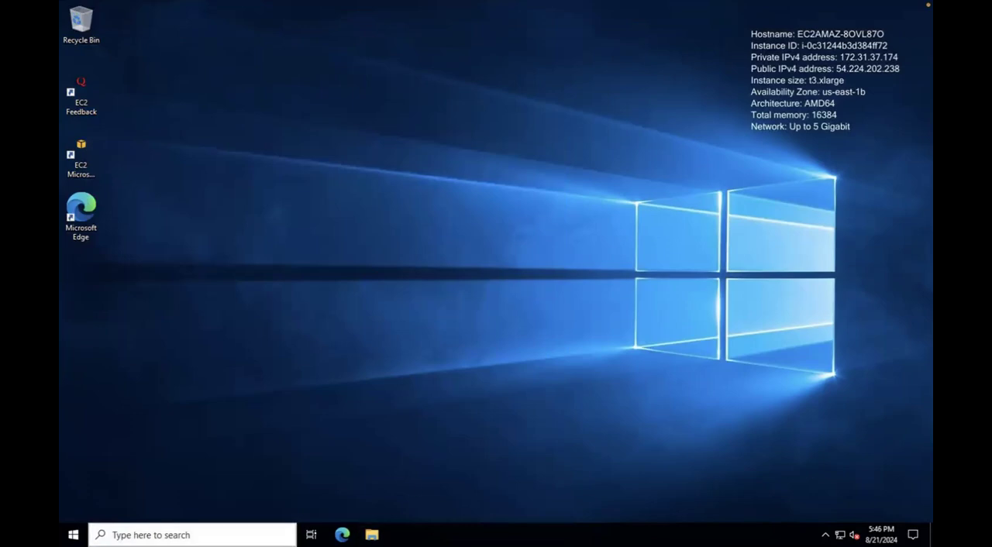
left_click(233, 535)
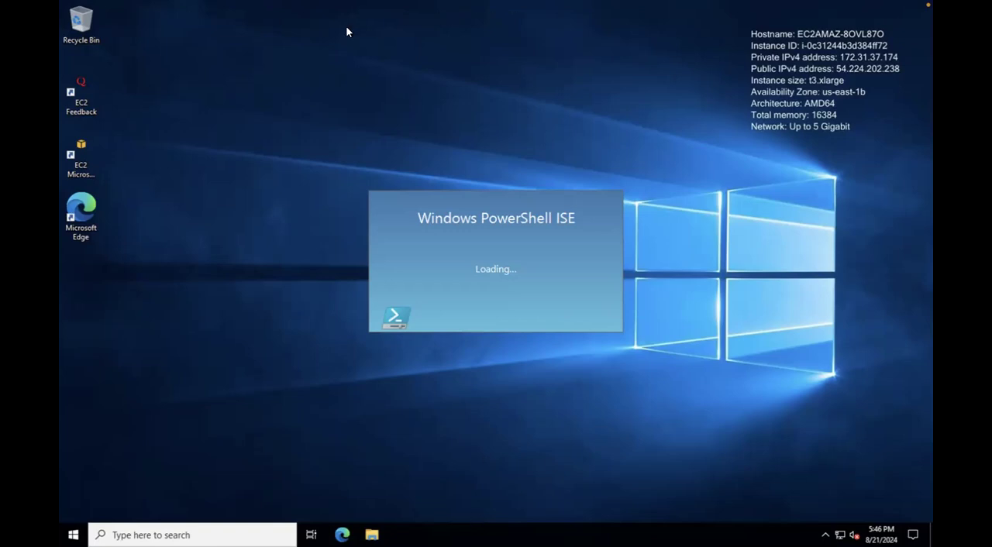
Step: Take the remote session out of full screen and copy the Windows collector install command from the Splunk installation instructions in Chrome
mouse_move(225, 3)
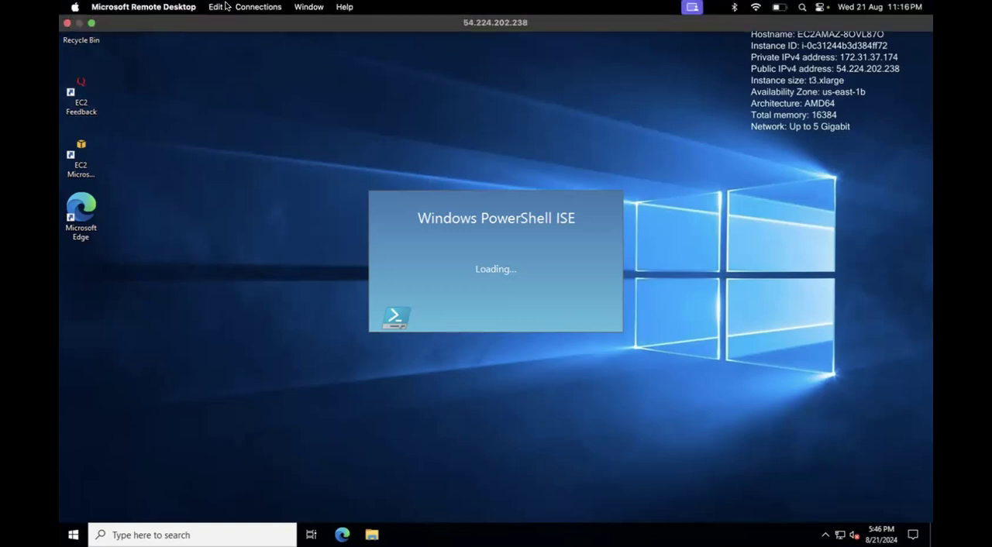
left_click(90, 22)
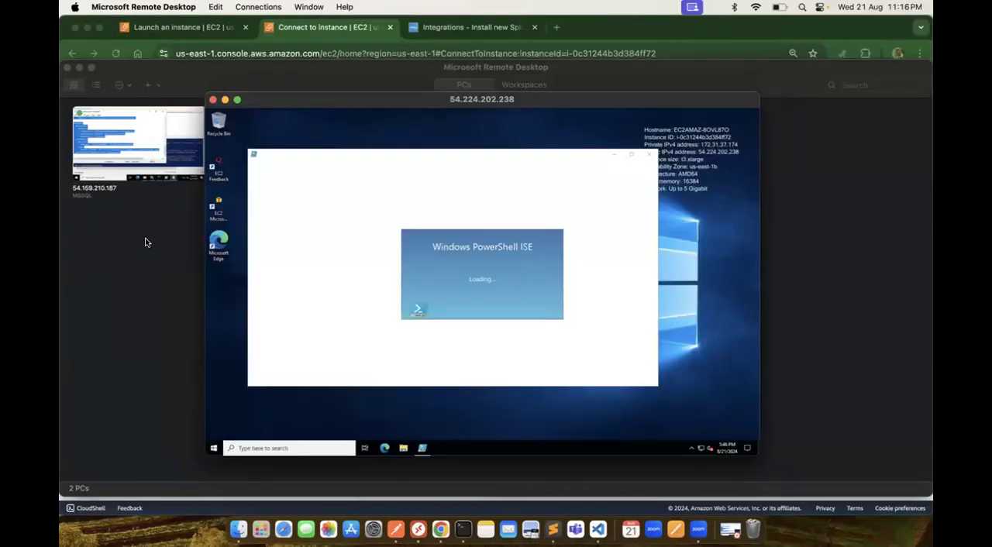
left_click(145, 242)
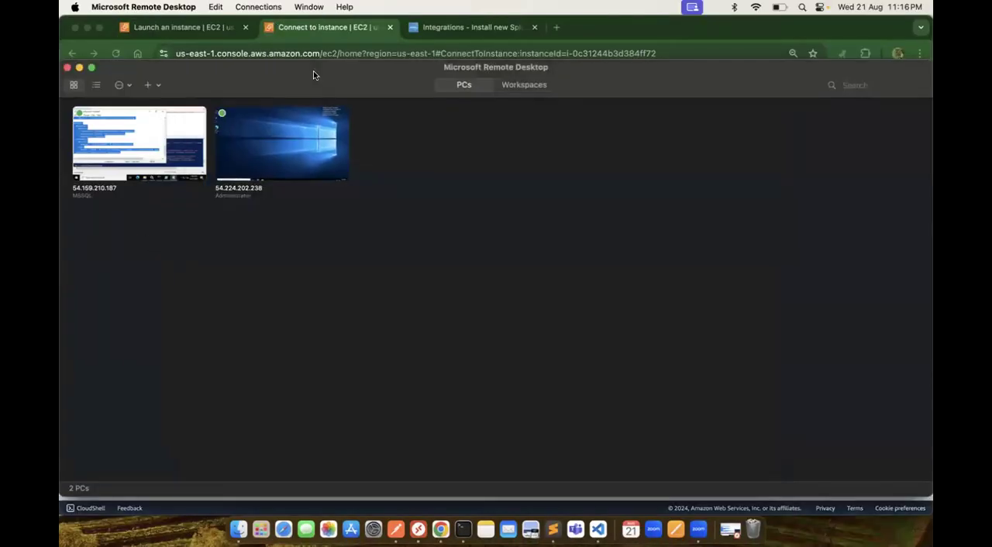
left_click(433, 32)
left_click(433, 32)
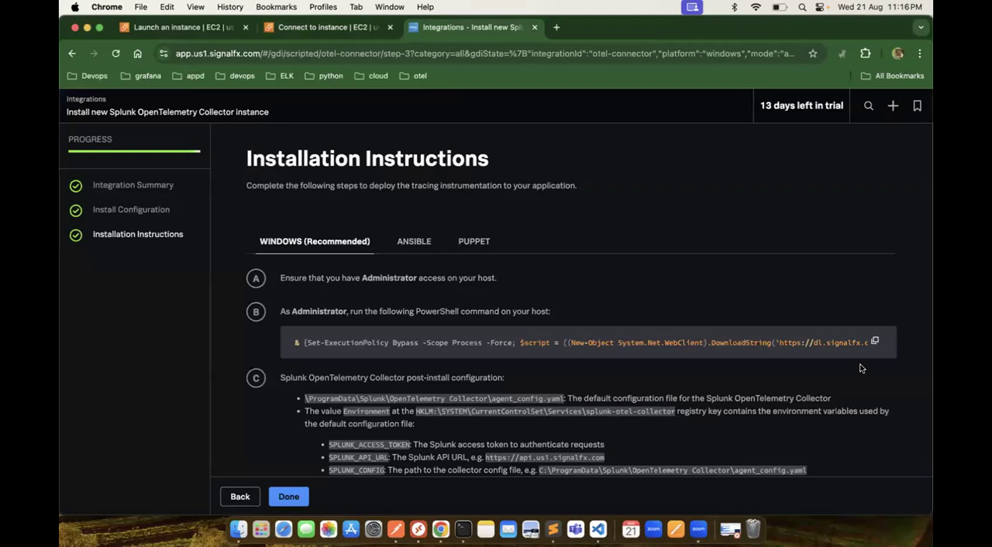
left_click(880, 342)
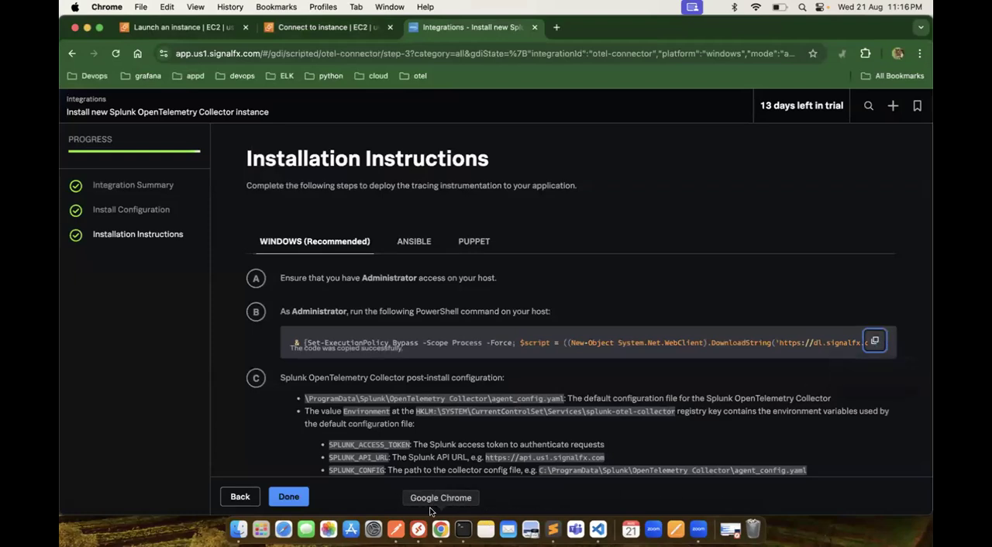
Step: Switch to Microsoft Remote Desktop and reopen the db server session at 54.224.202.238
left_click(418, 528)
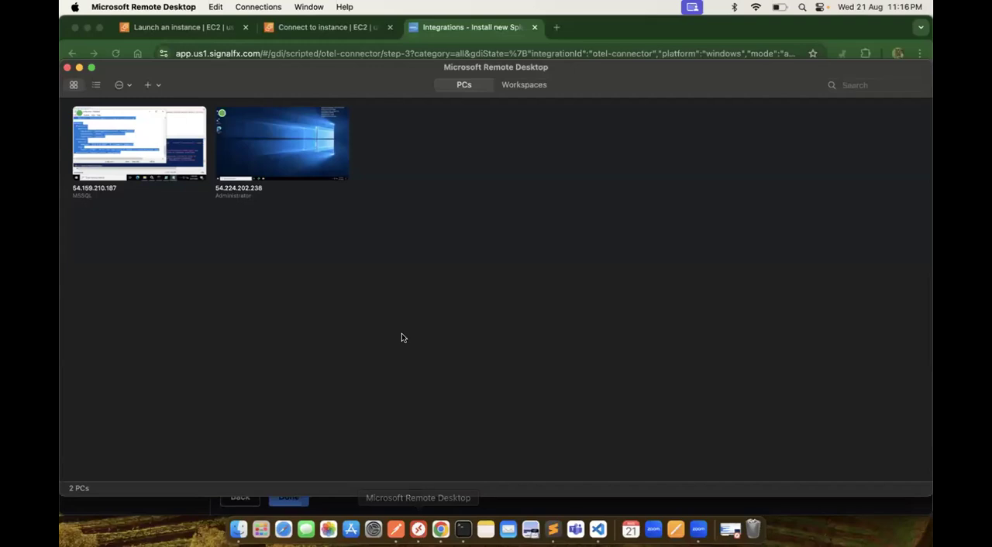
left_click(285, 144)
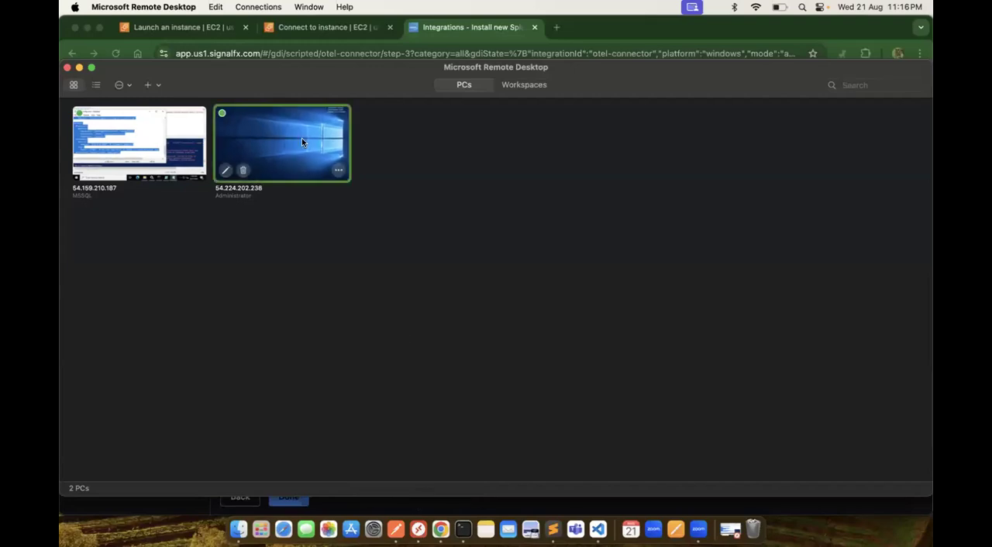
double_click(301, 139)
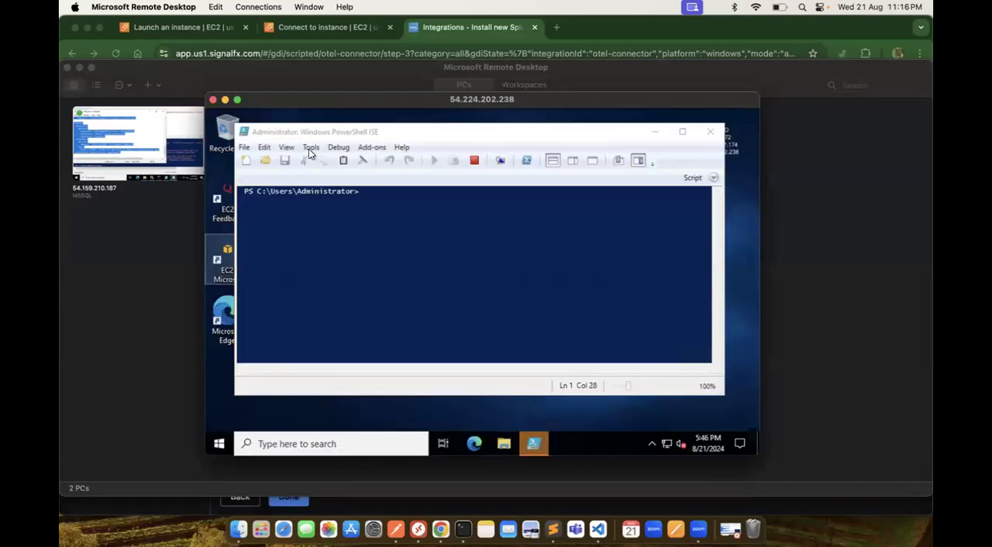
Step: Paste the collector install command with its access token into a PowerShell ISE script, stop the operation, and close PowerShell ISE without saving
left_click(713, 178)
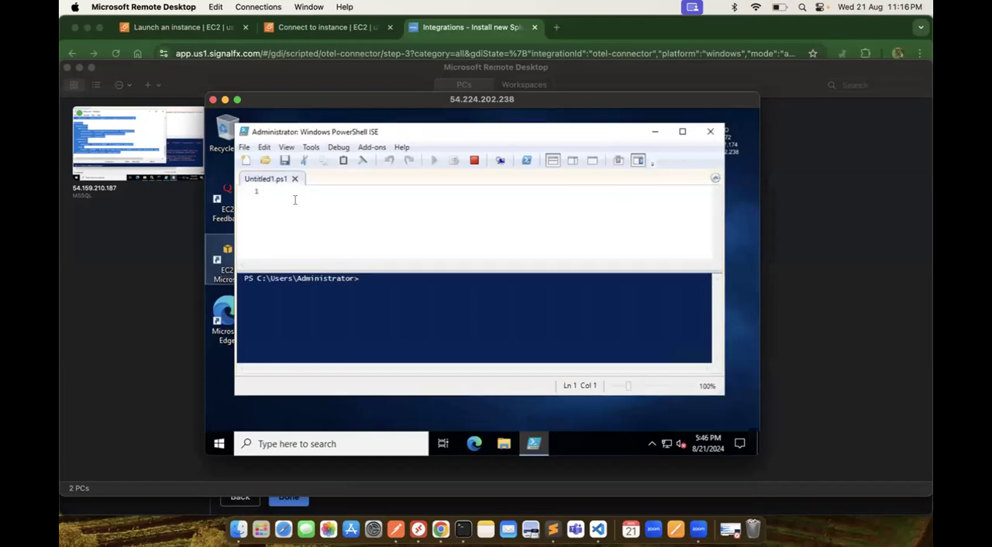
key("super+v")
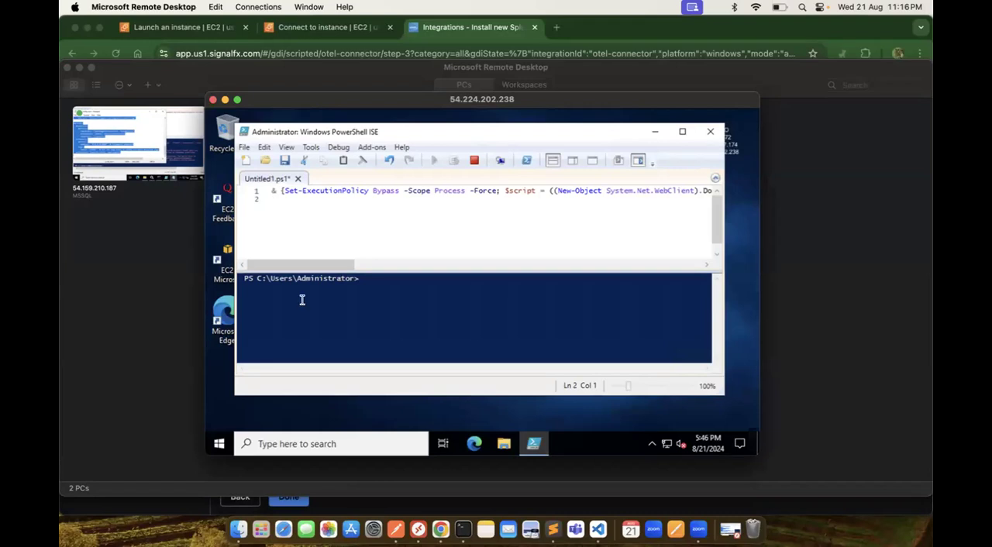
left_click_drag(327, 262, 262, 261)
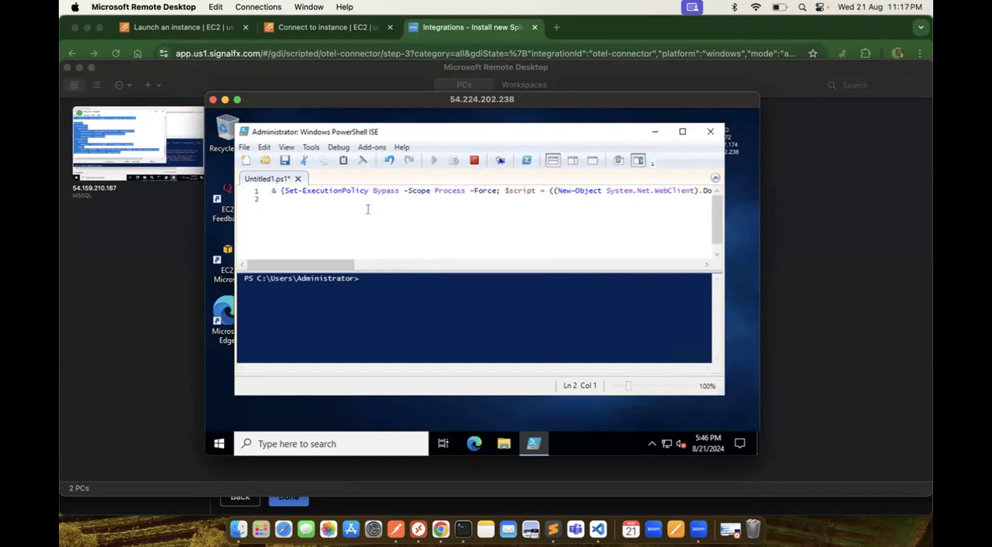
left_click(474, 161)
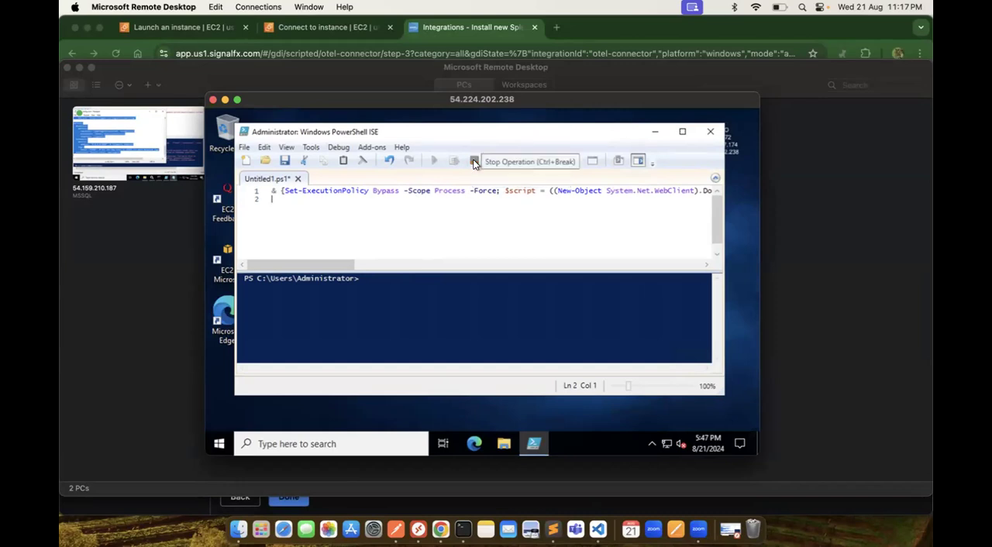
left_click(713, 131)
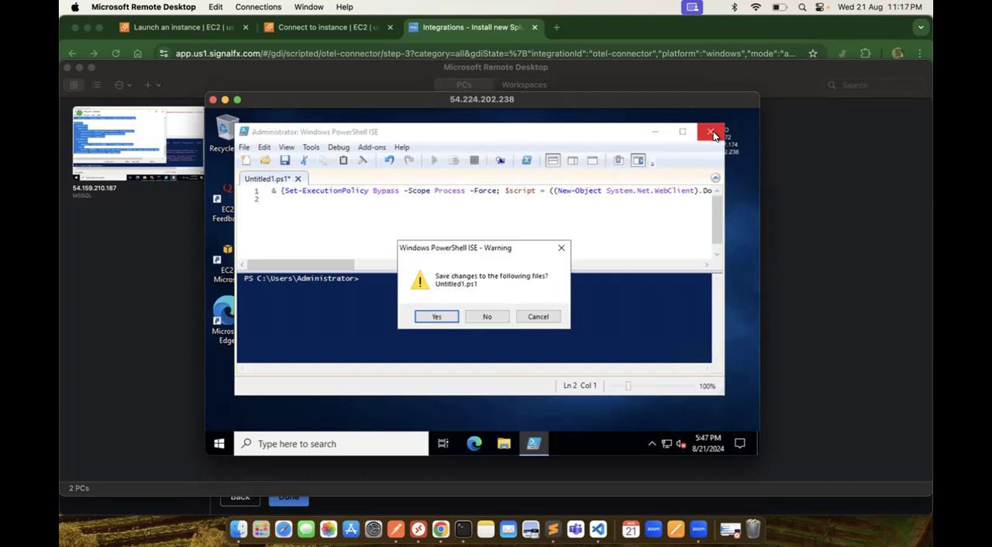
left_click(488, 316)
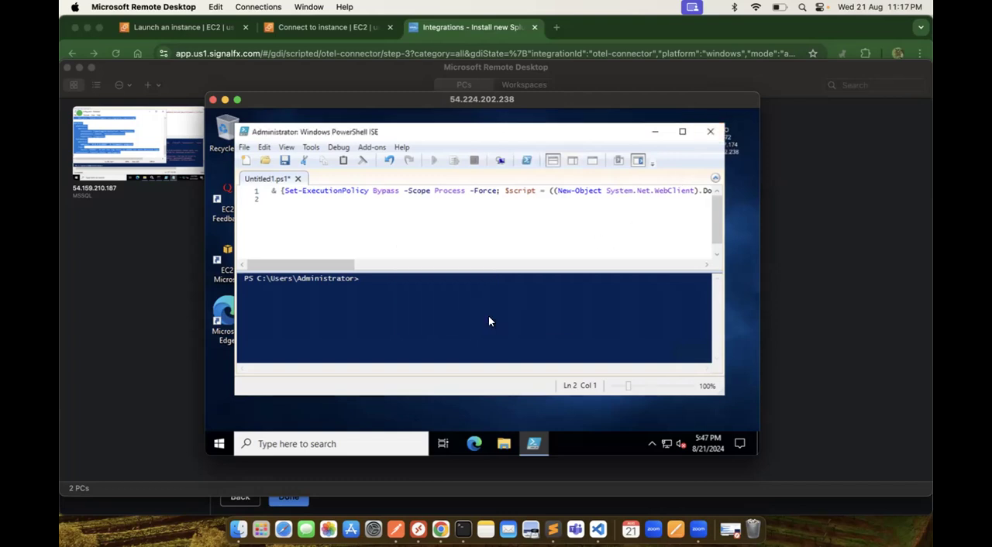
Step: Search for "power" on the remote desktop and run Windows PowerShell ISE as administrator again, with its window maximized
left_click(353, 443)
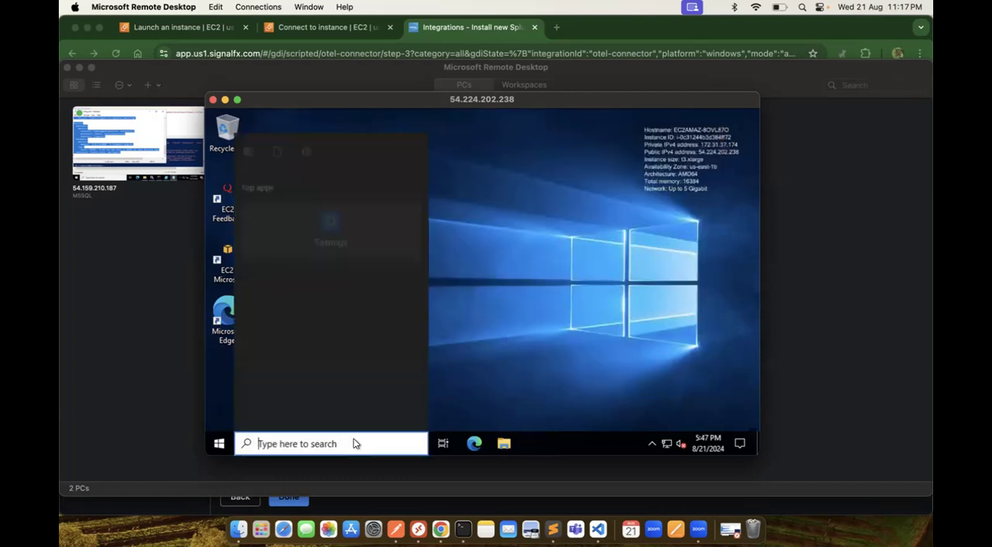
type("power")
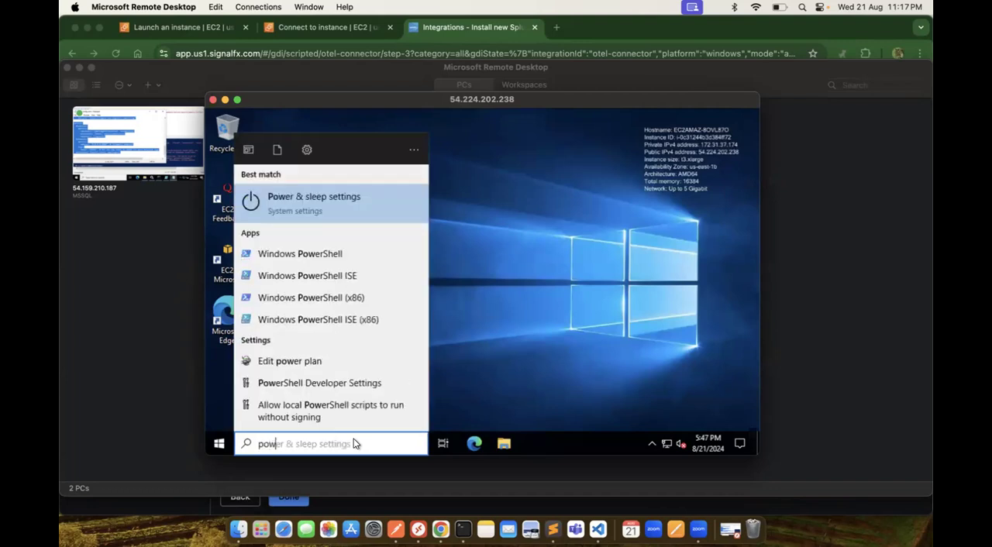
right_click(337, 277)
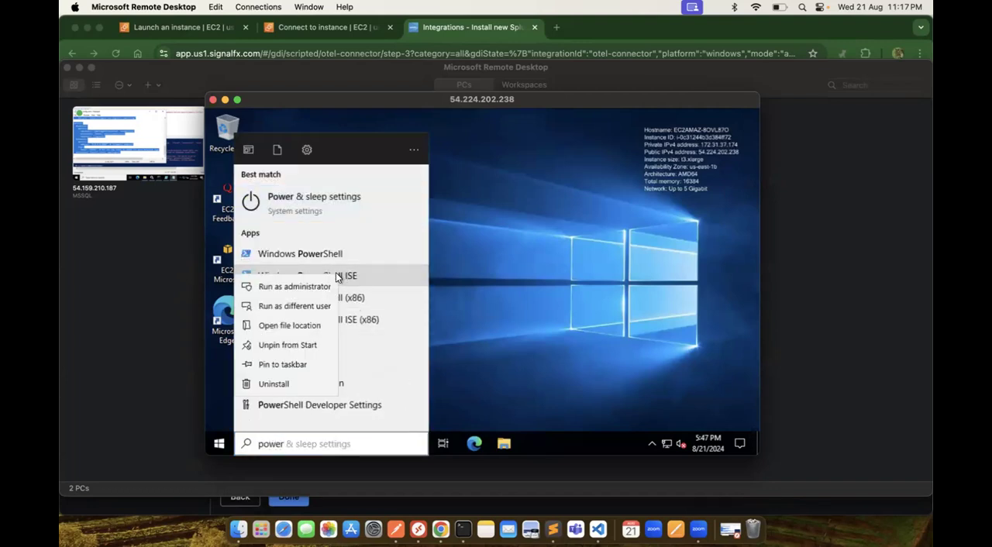
left_click(295, 287)
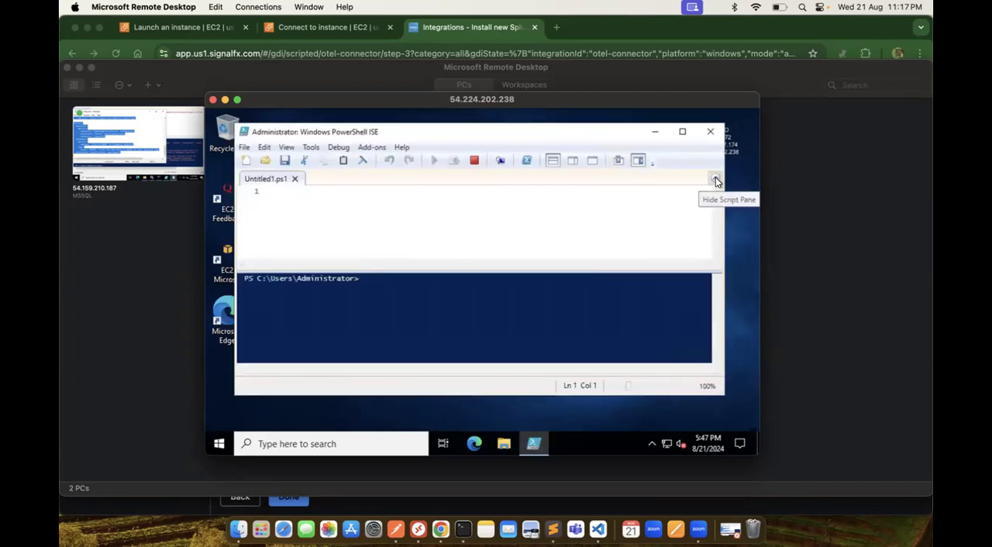
left_click(683, 134)
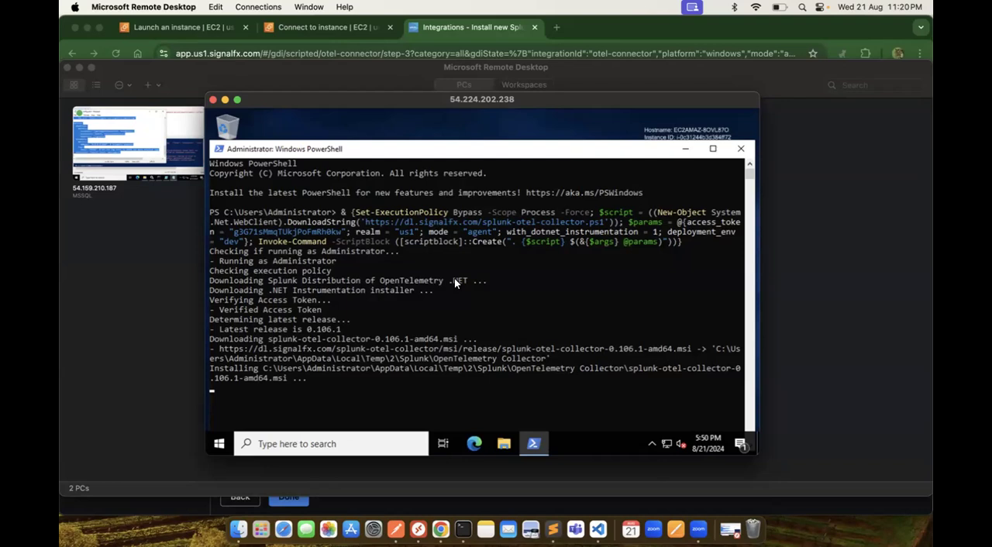
Step: Open File Explorer on the db server and go to Local Disk (C:) under This PC
left_click(503, 444)
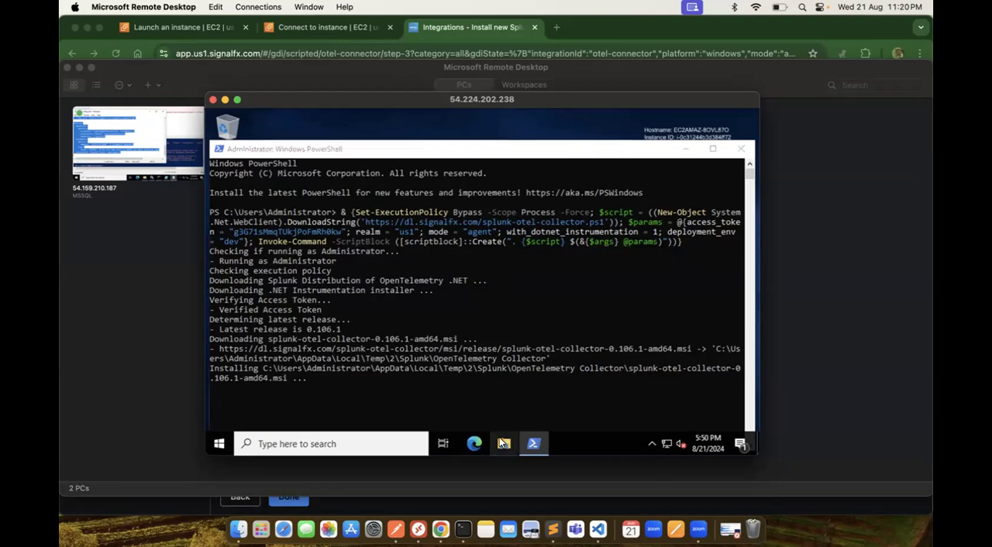
left_click(502, 447)
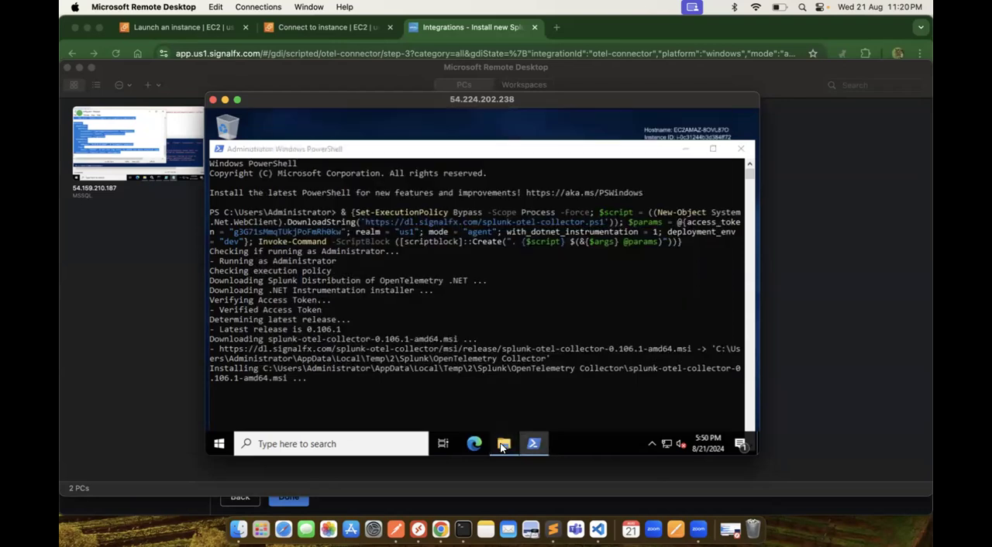
left_click(502, 447)
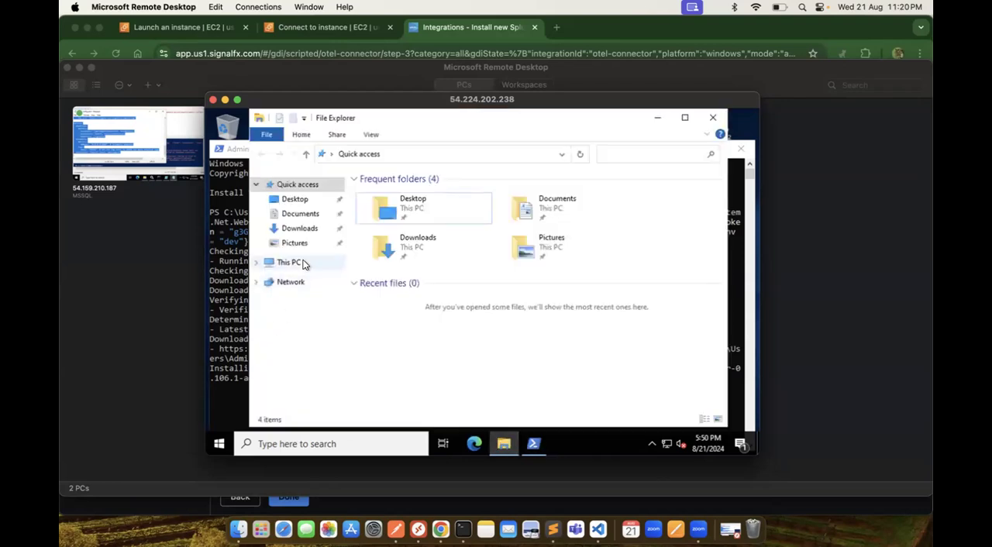
left_click(302, 263)
double_click(425, 351)
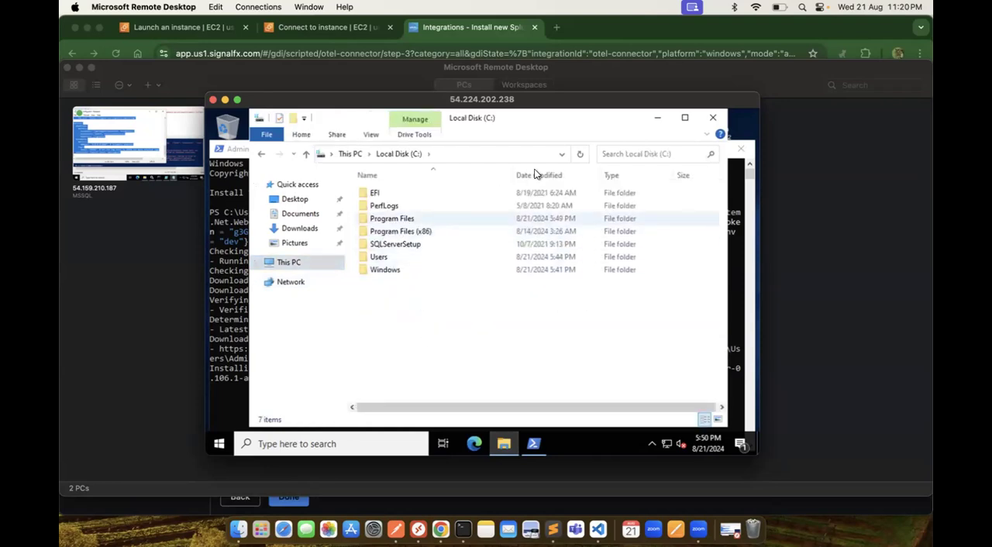
Step: Show hidden items on the C: drive and open the ProgramData folder
left_click(371, 136)
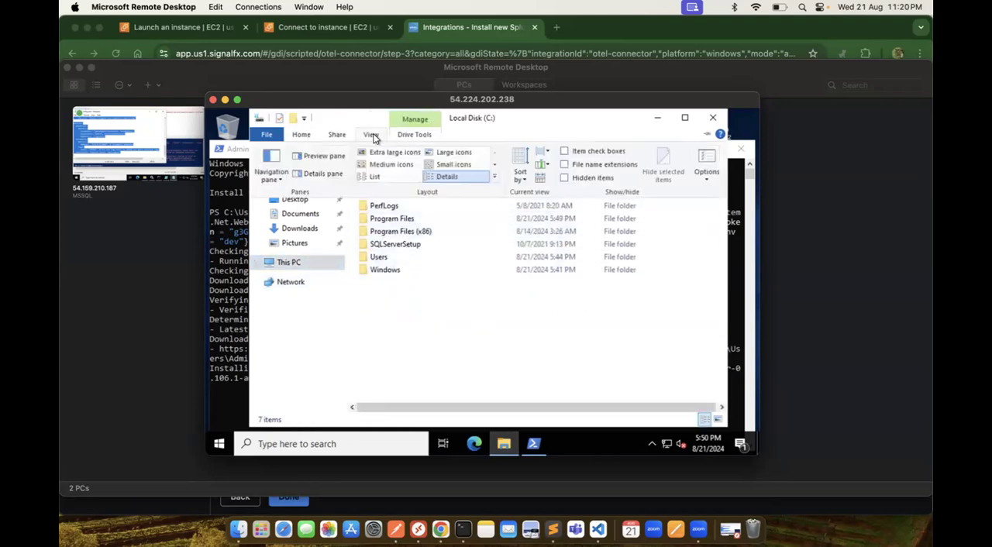
left_click(565, 178)
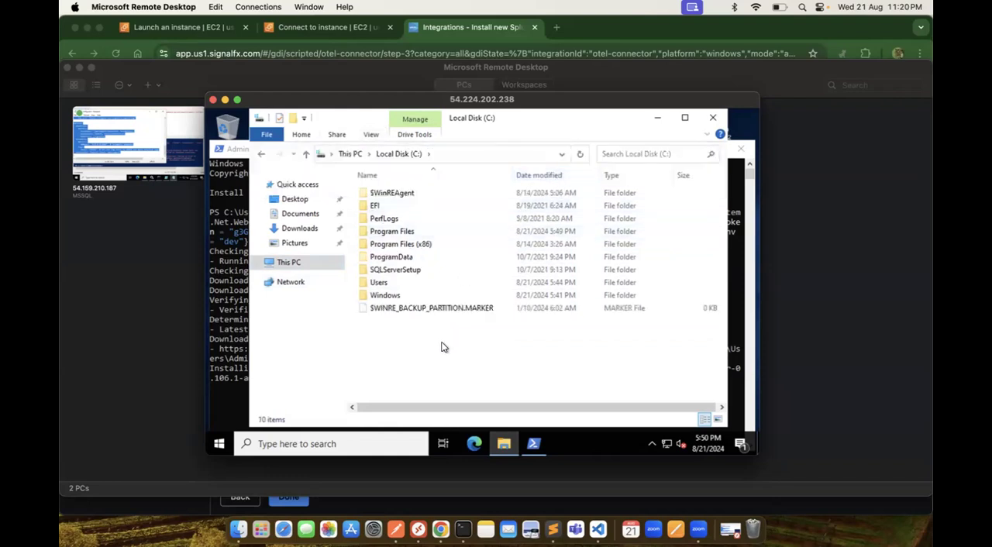
double_click(401, 260)
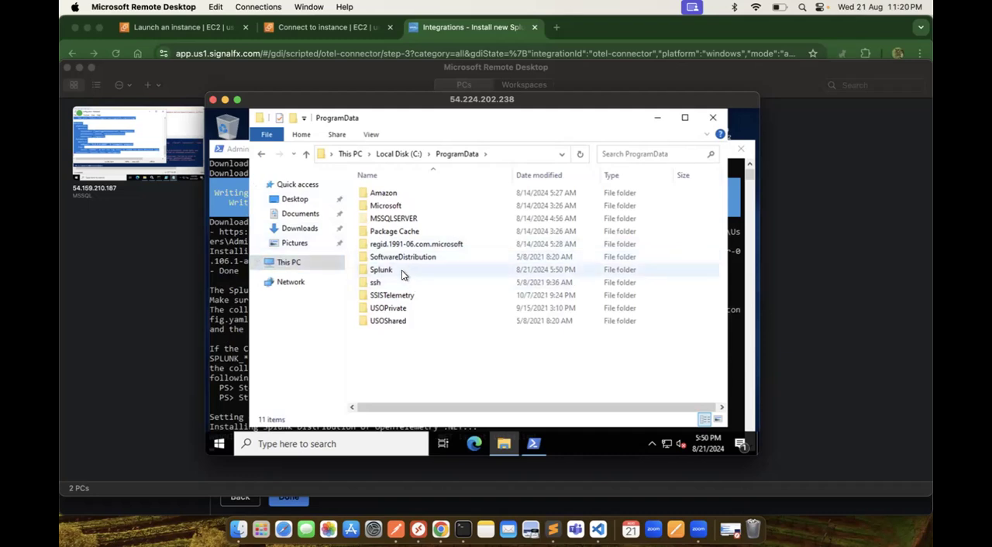
Step: Review the collector installer's output in the PowerShell window and switch the remote session to full screen
left_click(226, 235)
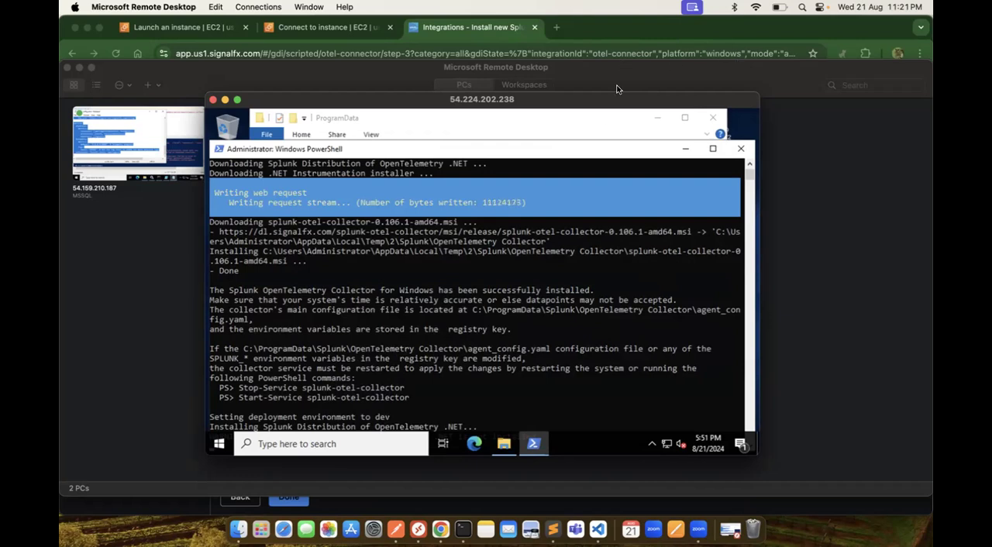
left_click(615, 162)
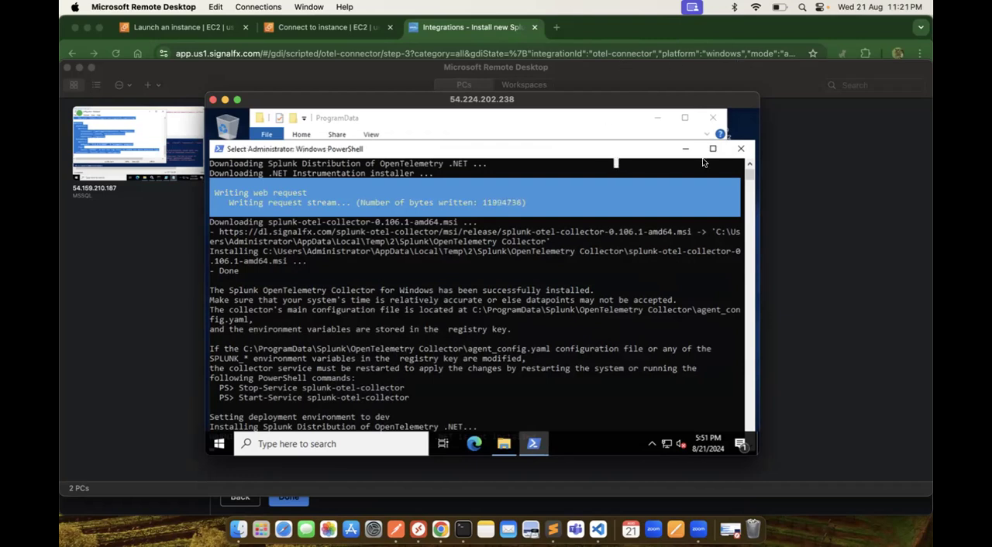
left_click_drag(749, 175, 749, 179)
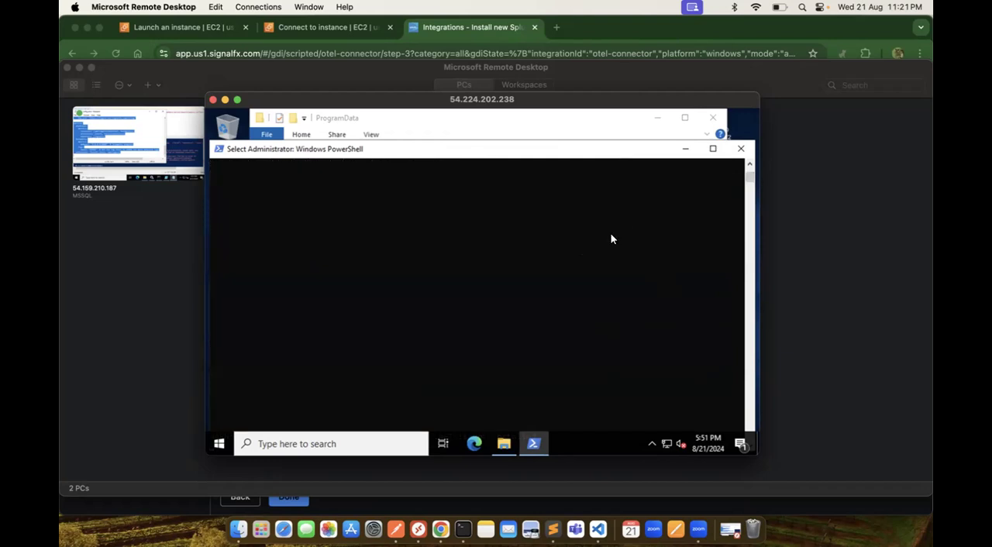
left_click_drag(750, 166, 750, 162)
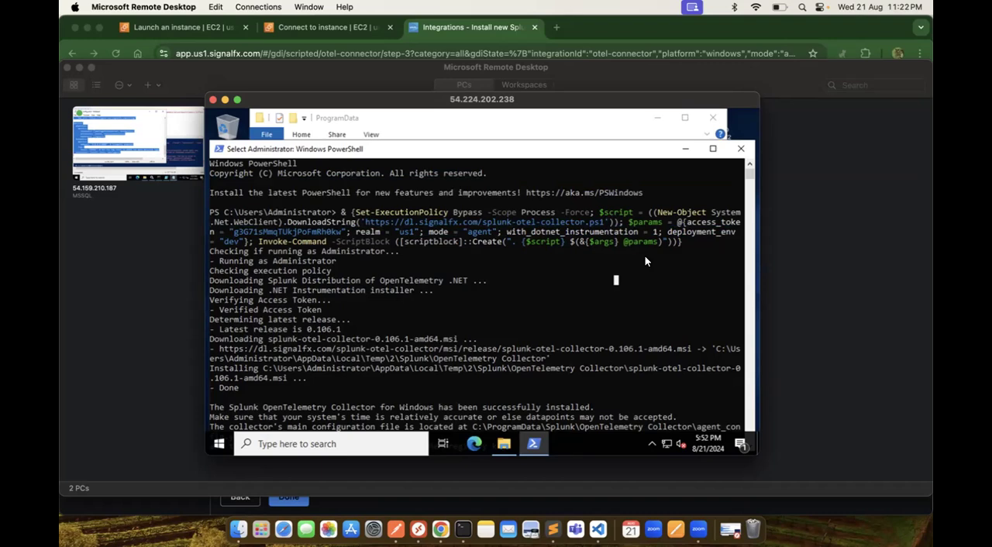
left_click(238, 99)
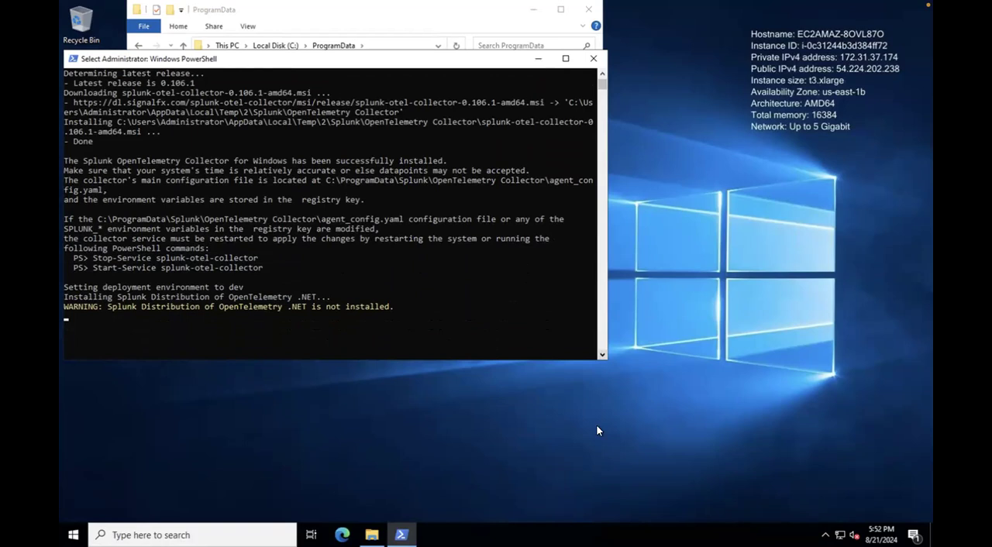
Step: Search for "services" on the remote desktop, run the Services app as administrator, and maximize the PowerShell window
left_click(209, 533)
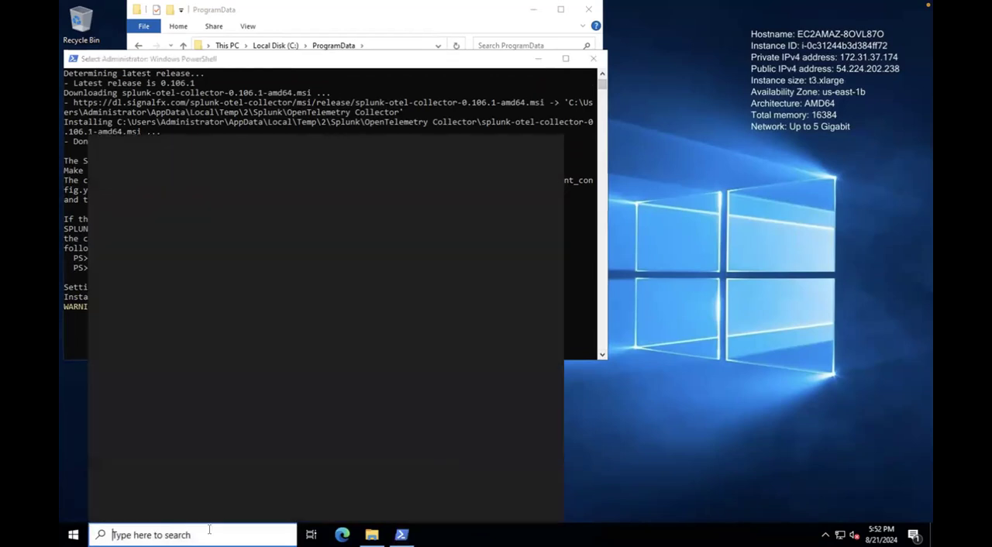
type("ser")
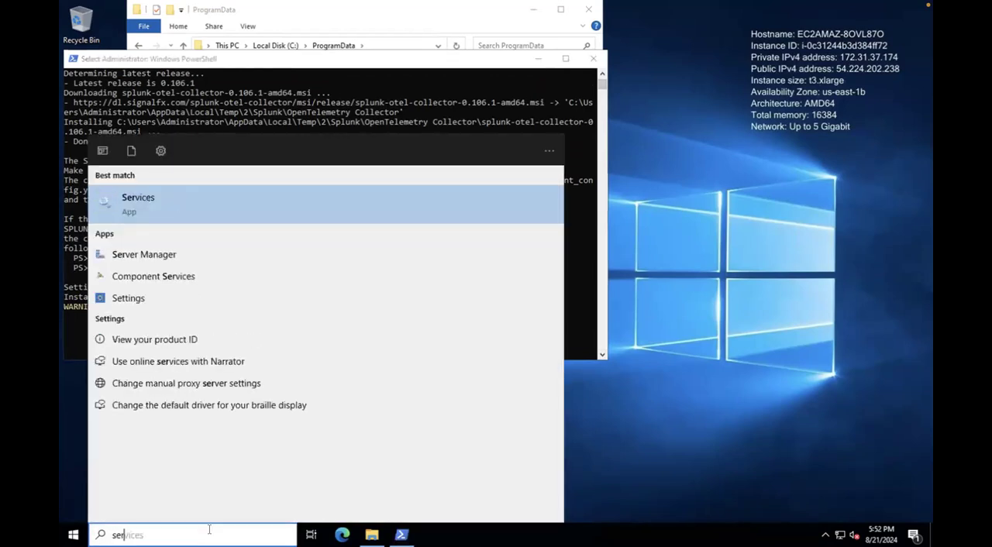
type("vices")
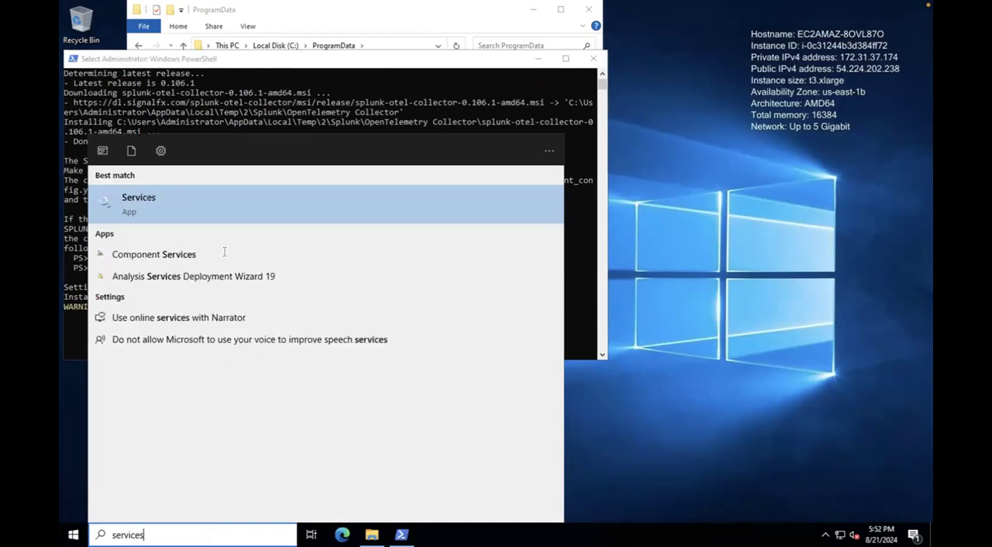
right_click(164, 211)
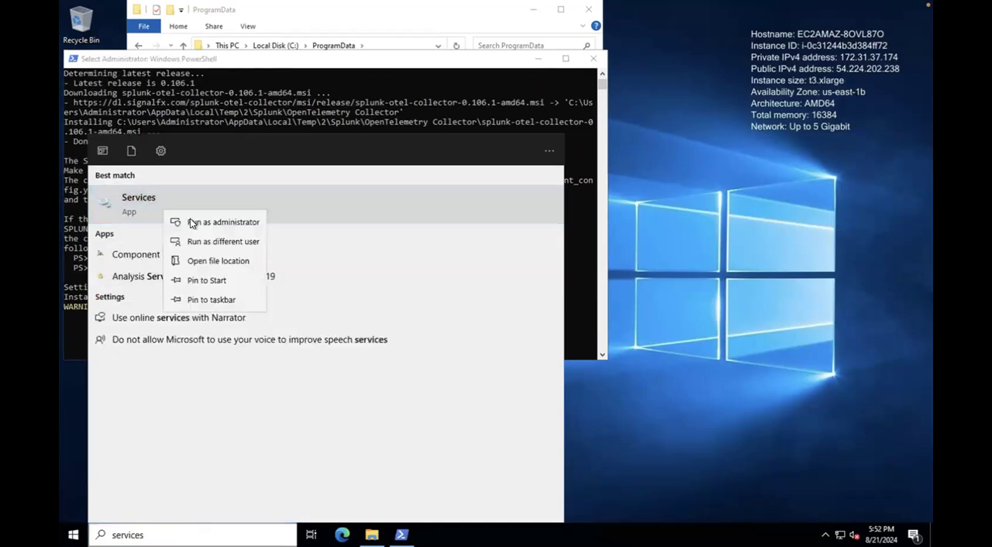
left_click(192, 223)
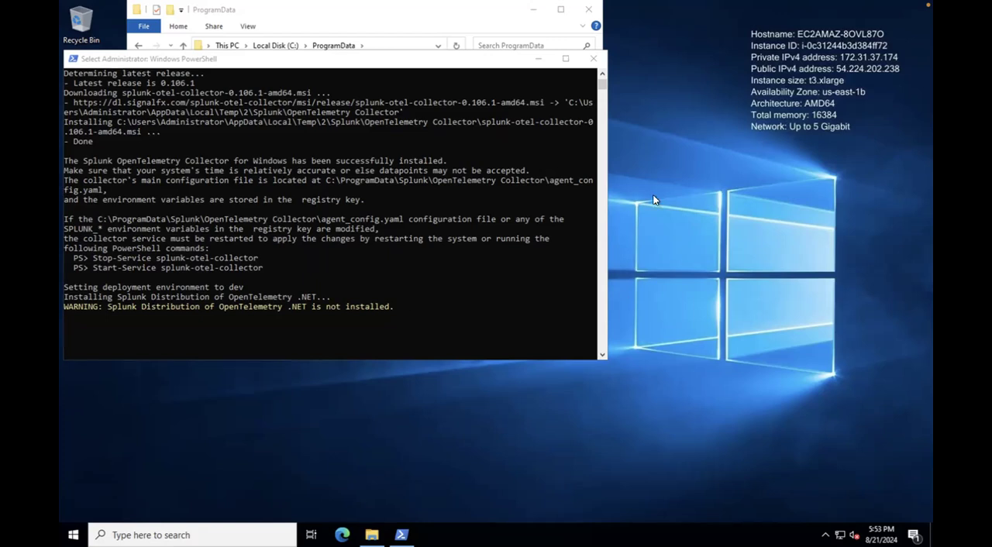
left_click(566, 60)
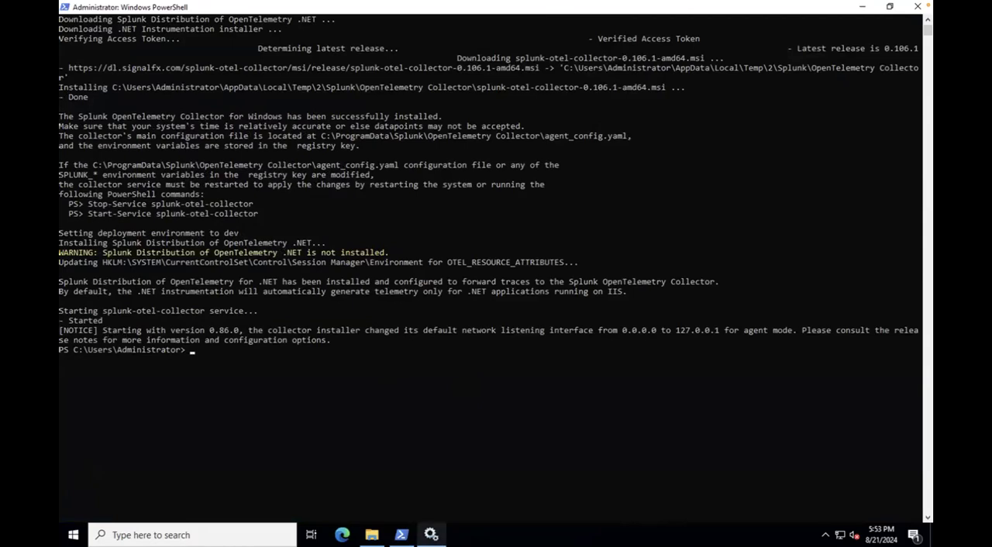
Step: Find the Splunk OpenTelemetry Collector service in Services, check its status, and minimize the Services window
left_click(431, 535)
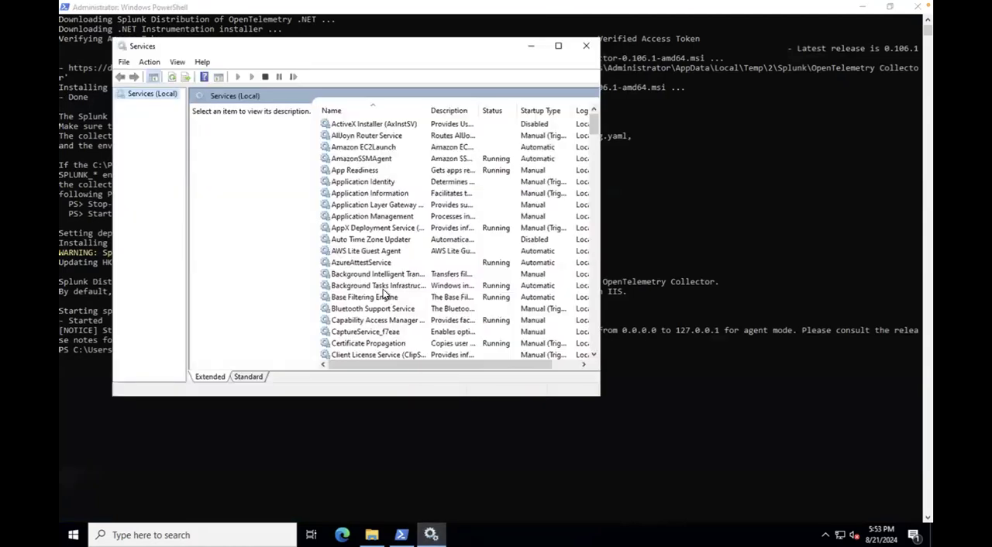
key("s")
key("s")
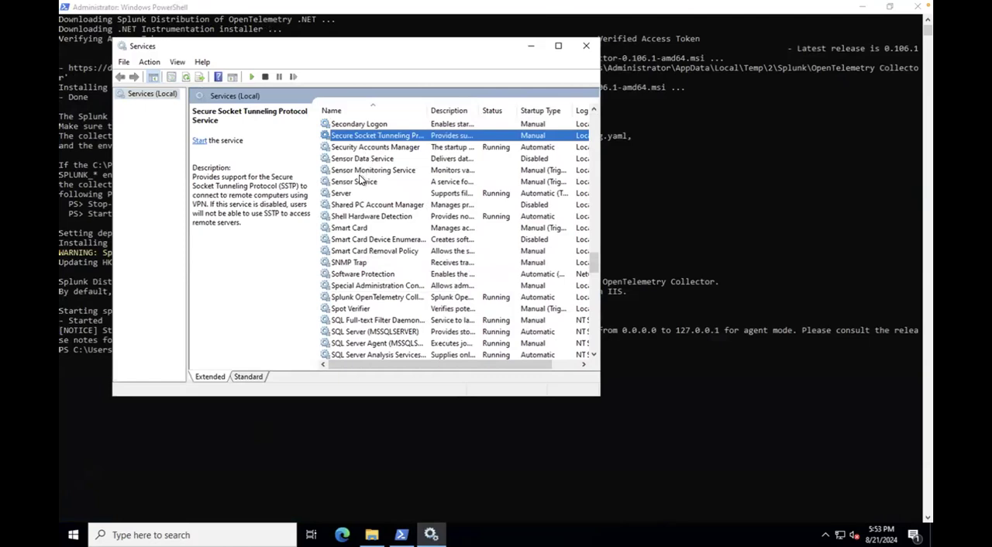
key("s")
key("p")
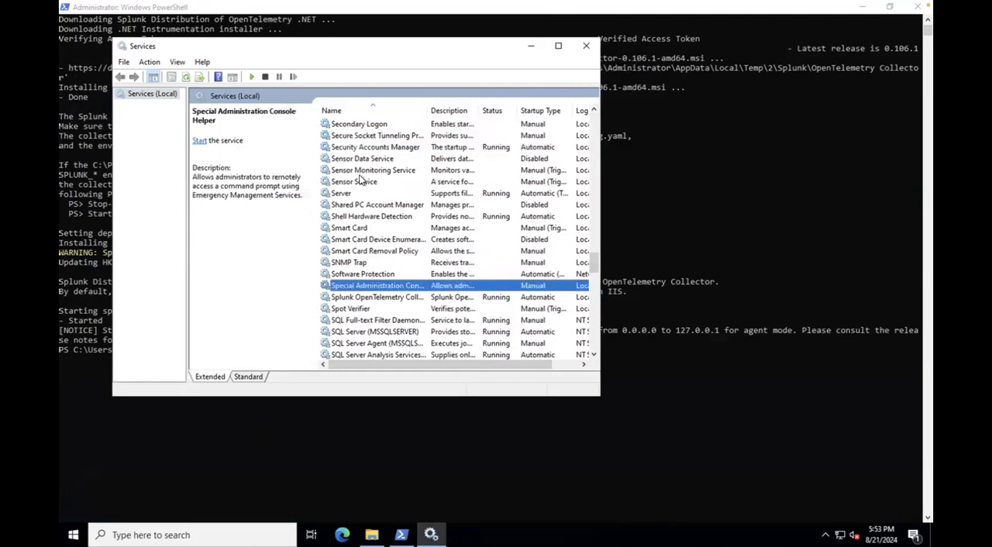
left_click(379, 296)
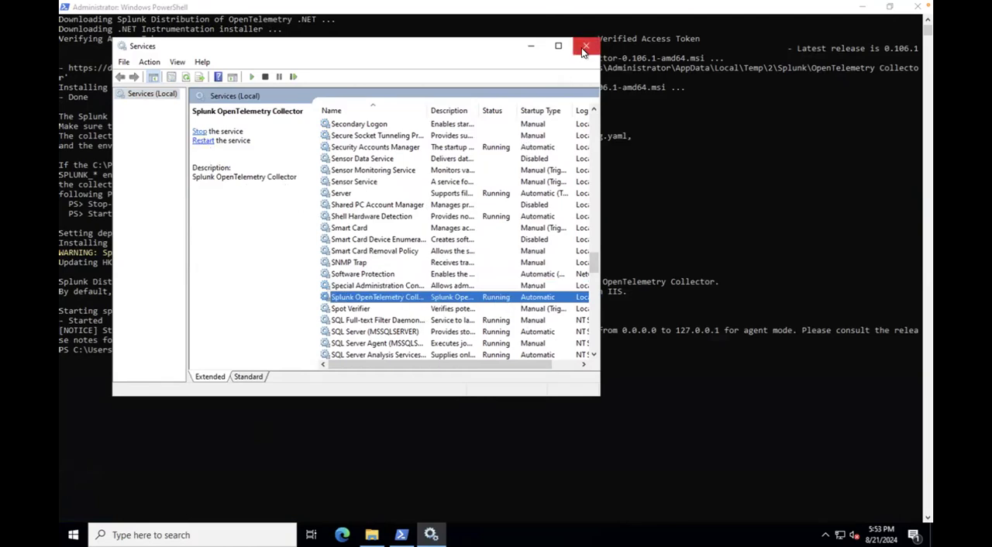
left_click(529, 47)
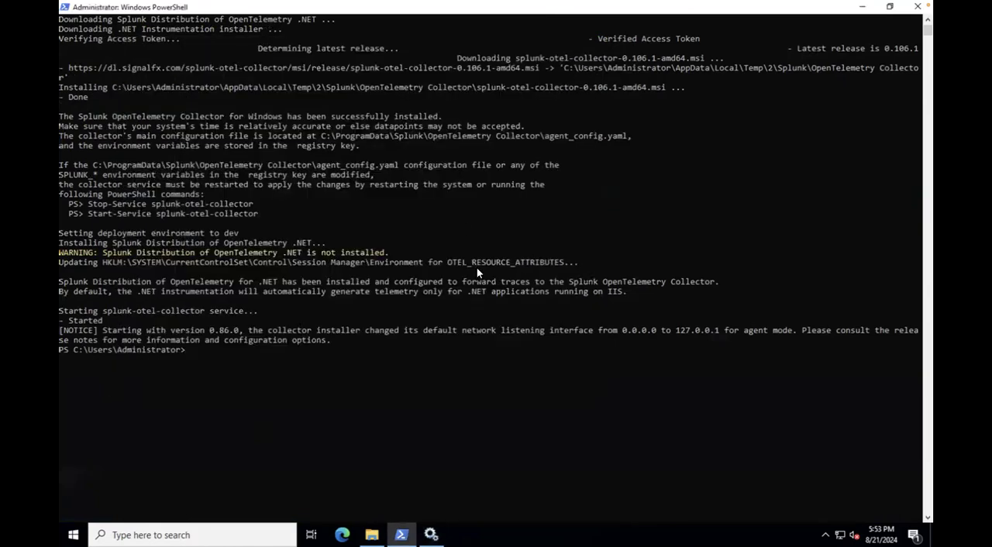
Step: Take the remote session out of full screen, switch to the Splunk page in Chrome, and finish the collector integration wizard
left_click(215, 352)
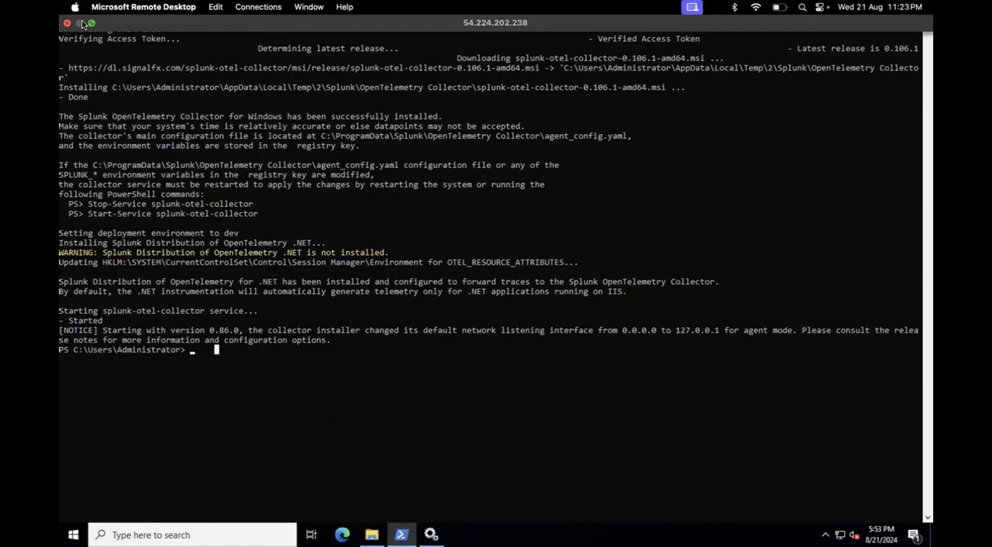
left_click(92, 25)
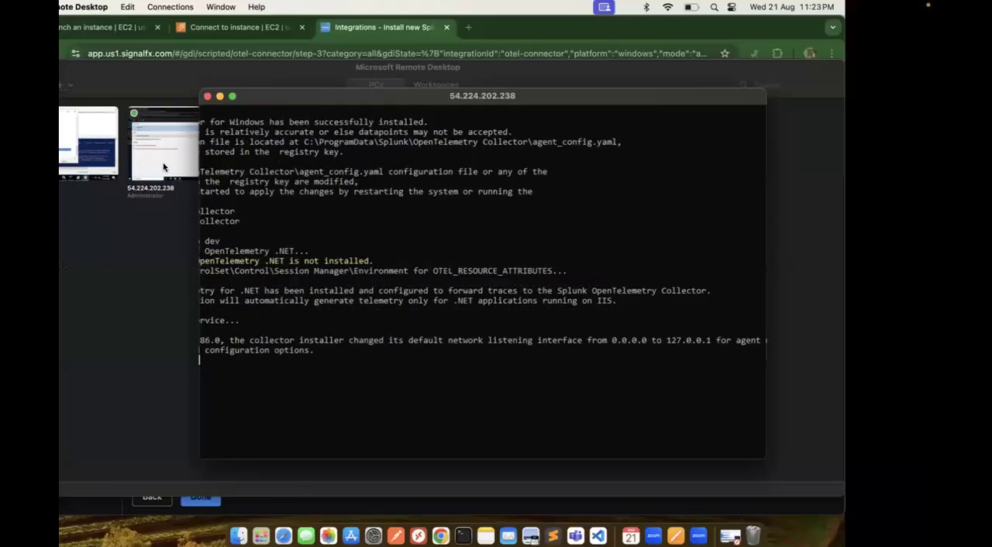
left_click(129, 241)
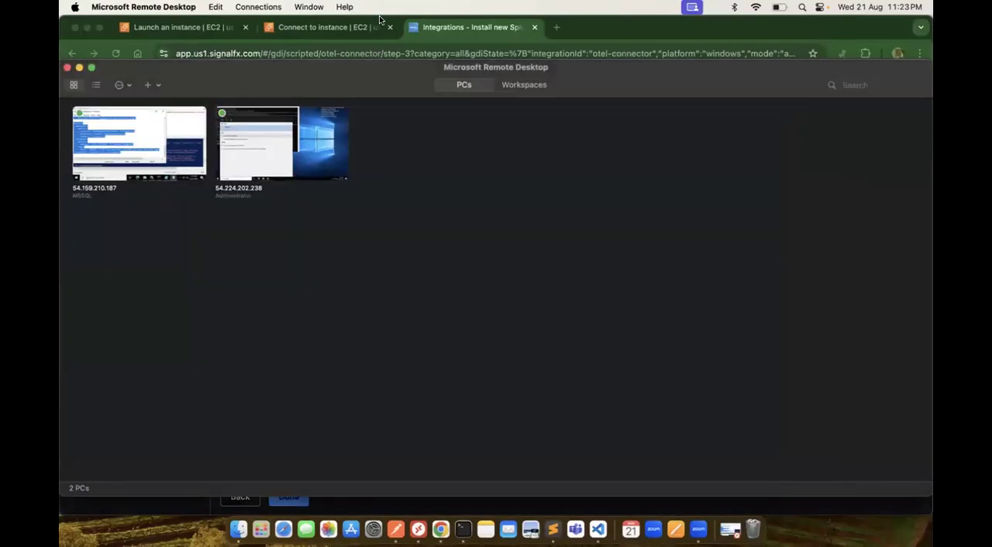
left_click(470, 27)
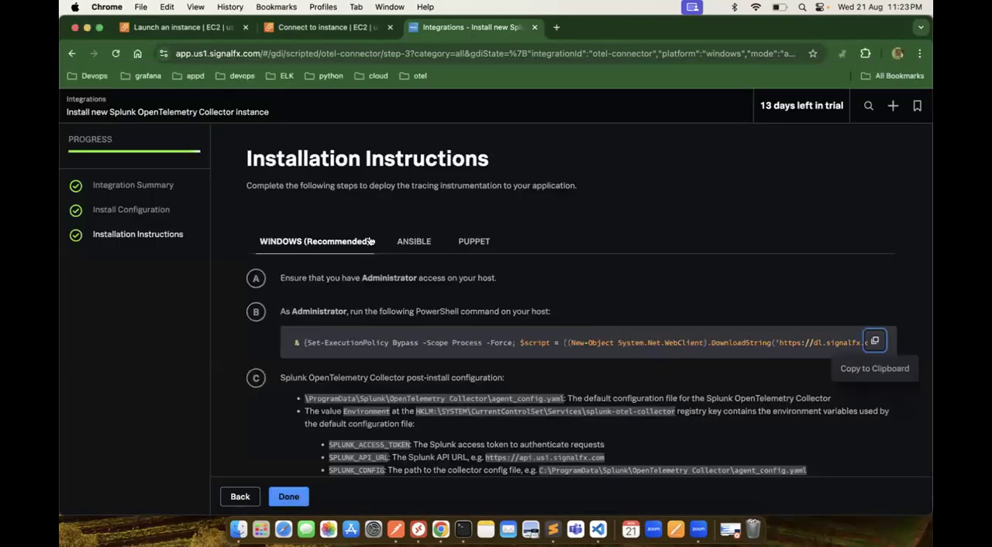
left_click(291, 496)
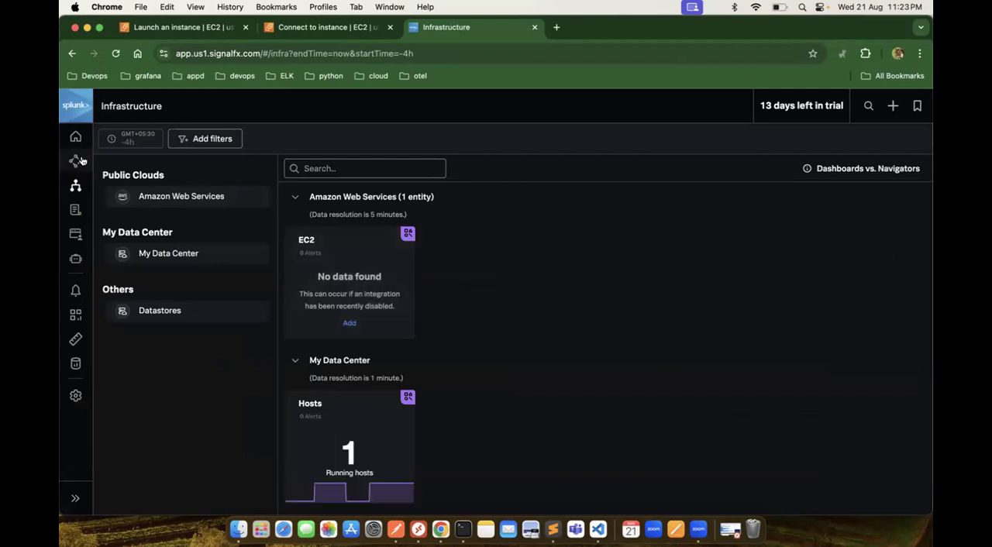
Step: Reload the Splunk Infrastructure overview and open the EC2 navigator under Amazon Web Services
left_click(83, 190)
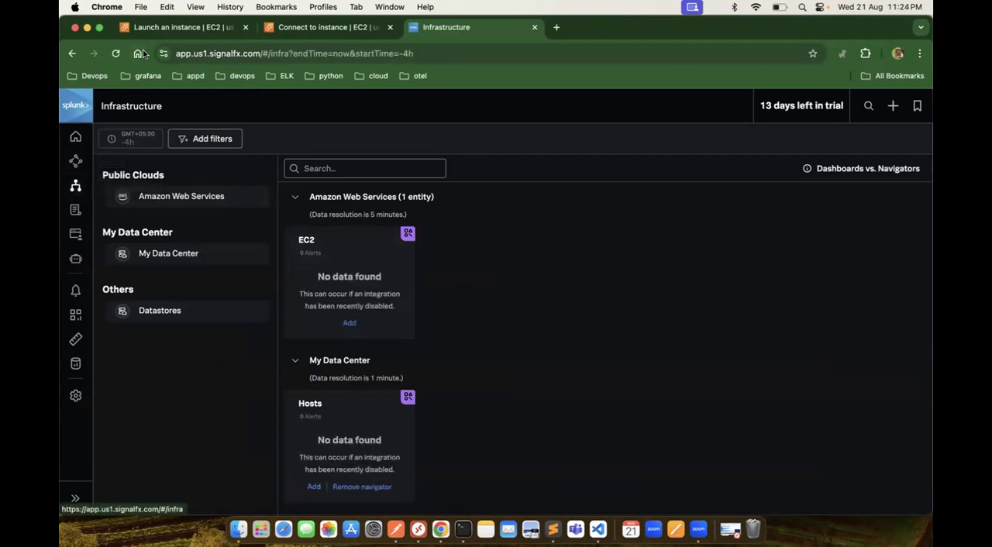
left_click(113, 54)
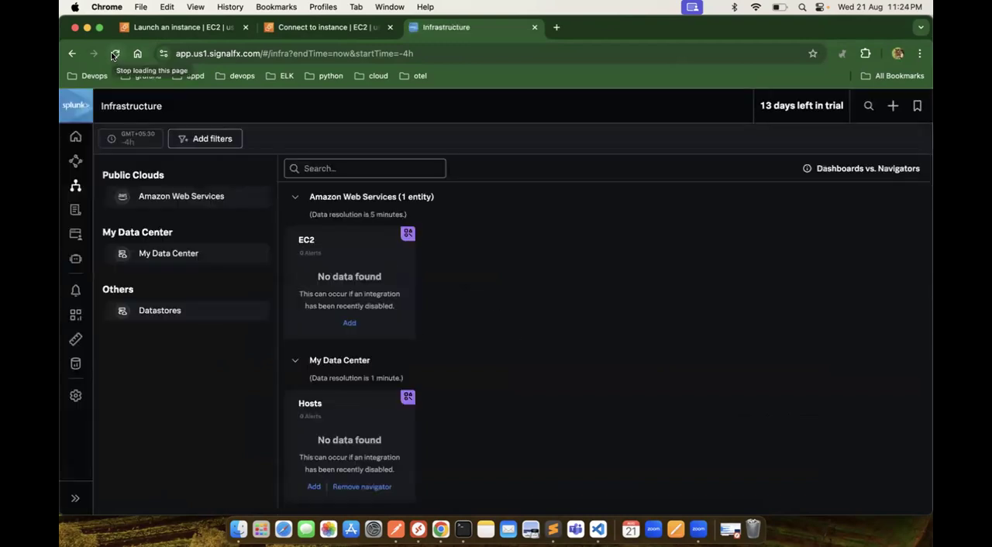
left_click(361, 255)
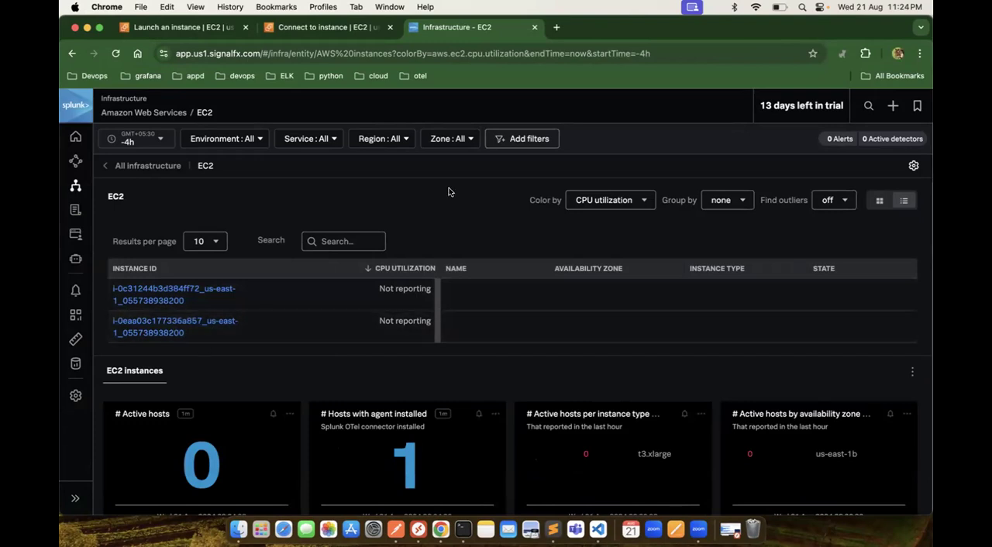
Step: Check the db server's instance ID in the AWS console and open the matching instance in Splunk's EC2 list
left_click(329, 27)
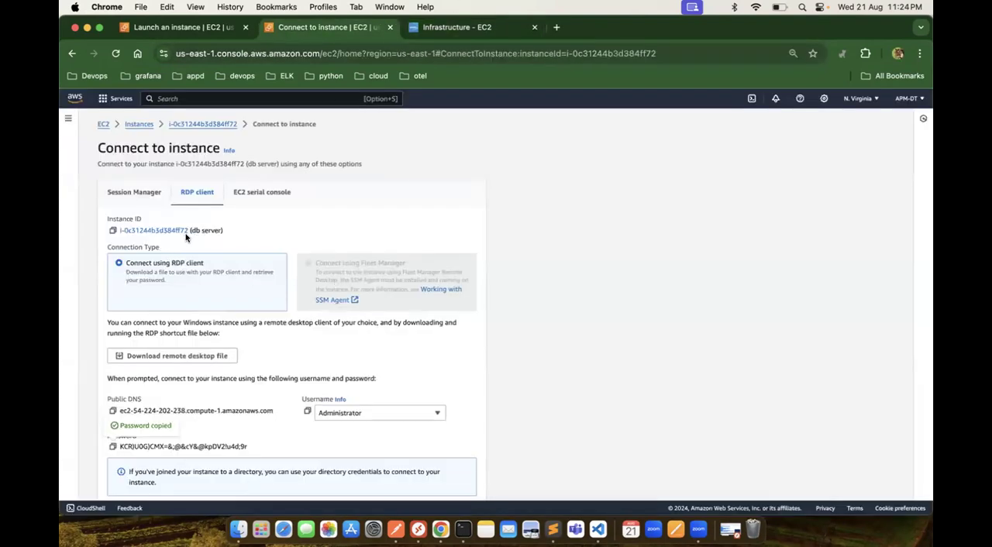
left_click(485, 28)
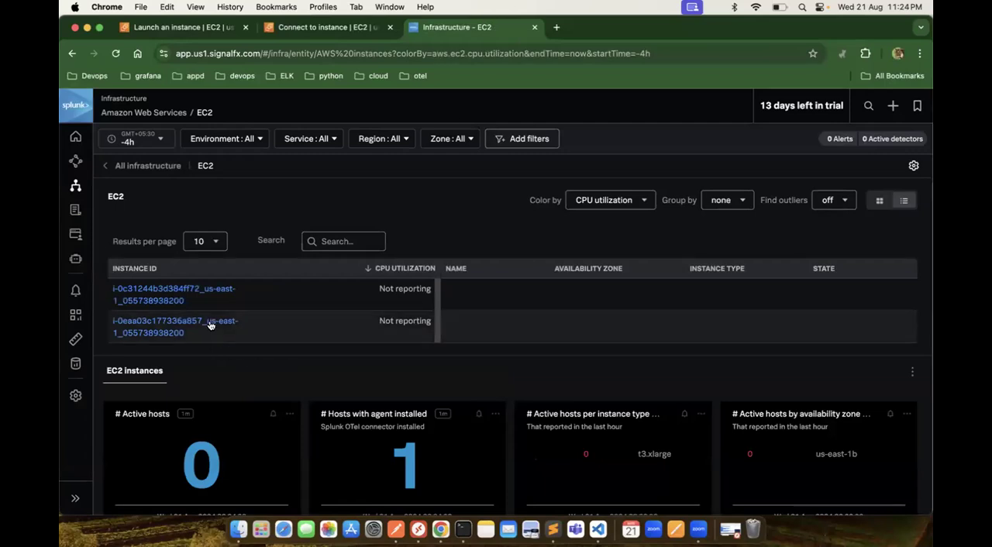
left_click(205, 294)
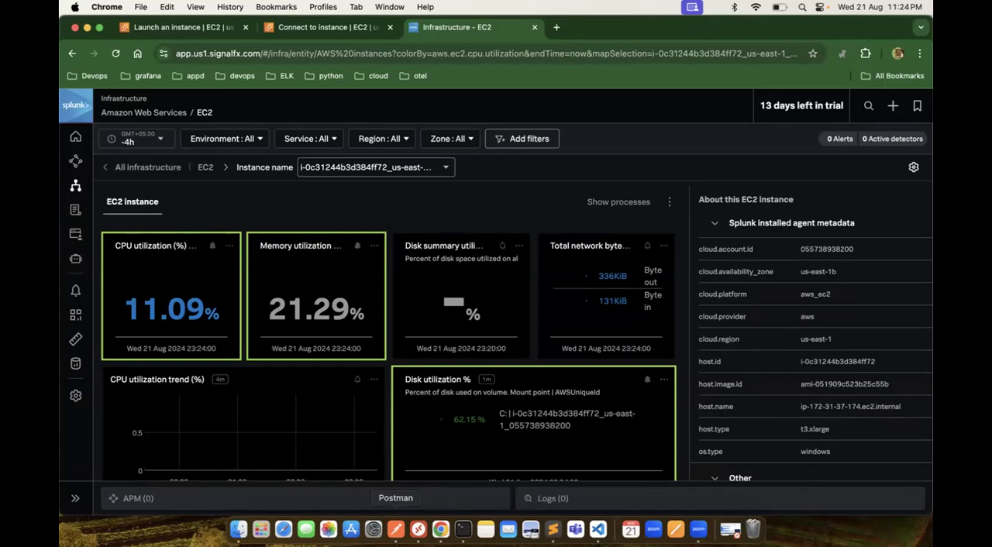
Step: Switch to Microsoft Remote Desktop, reopen the db server session, and bring its File Explorer window to the front
left_click(418, 530)
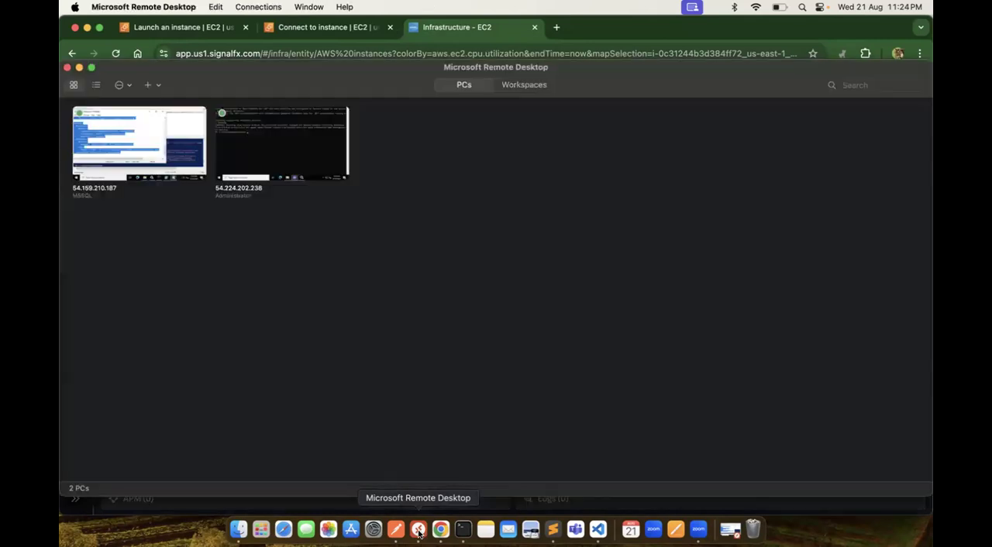
double_click(275, 153)
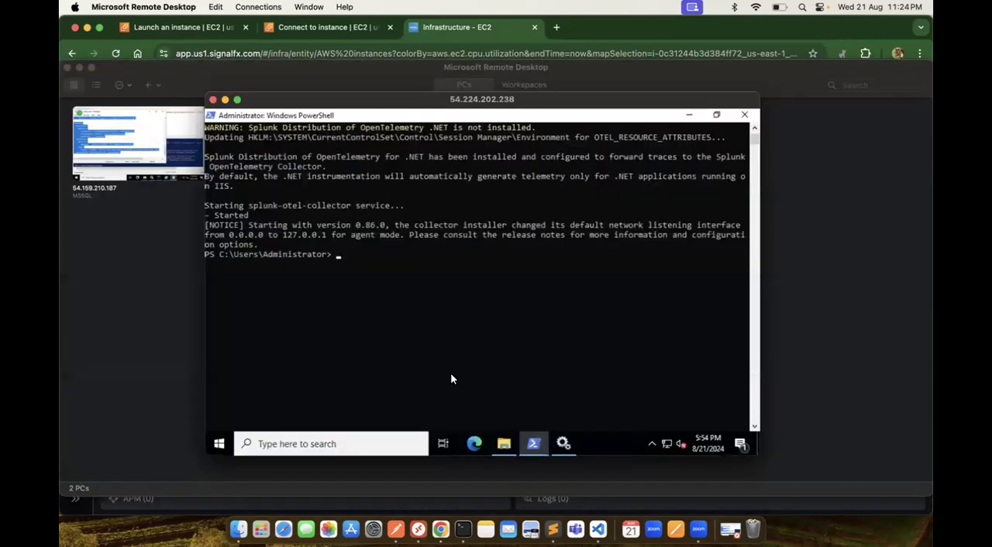
left_click(504, 445)
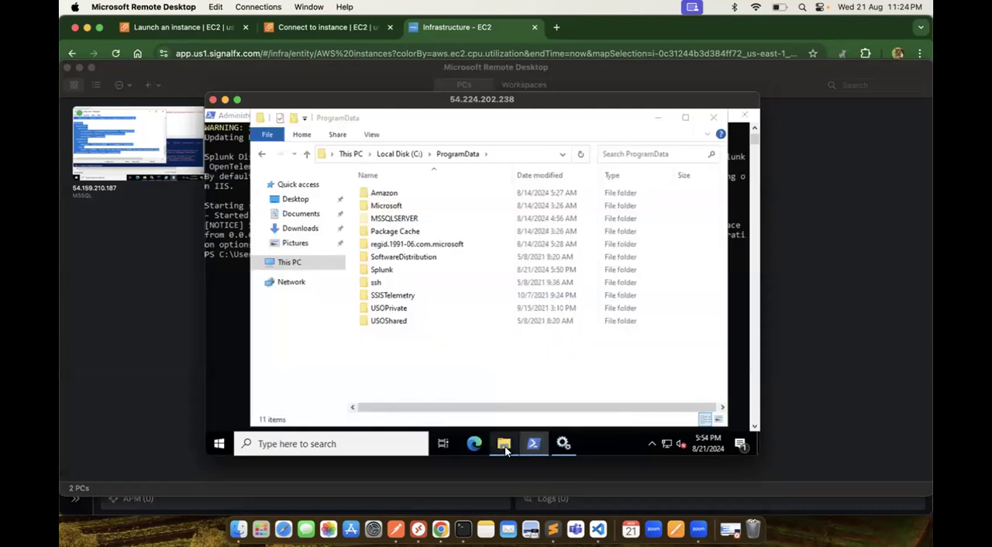
Step: Browse from Local Disk (C:) to ProgramData\Splunk\OpenTelemetry Collector and select agent_config.yaml
left_click(397, 154)
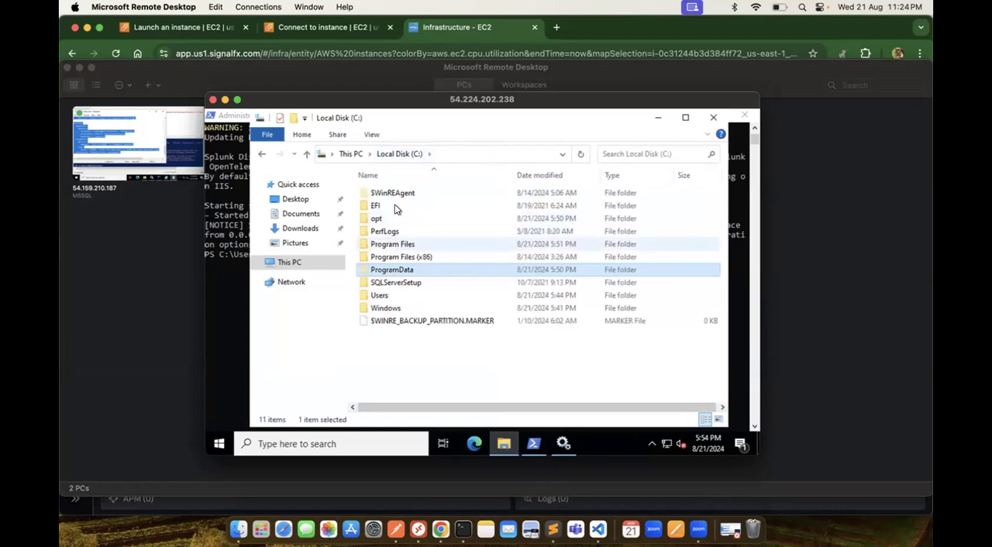
double_click(396, 270)
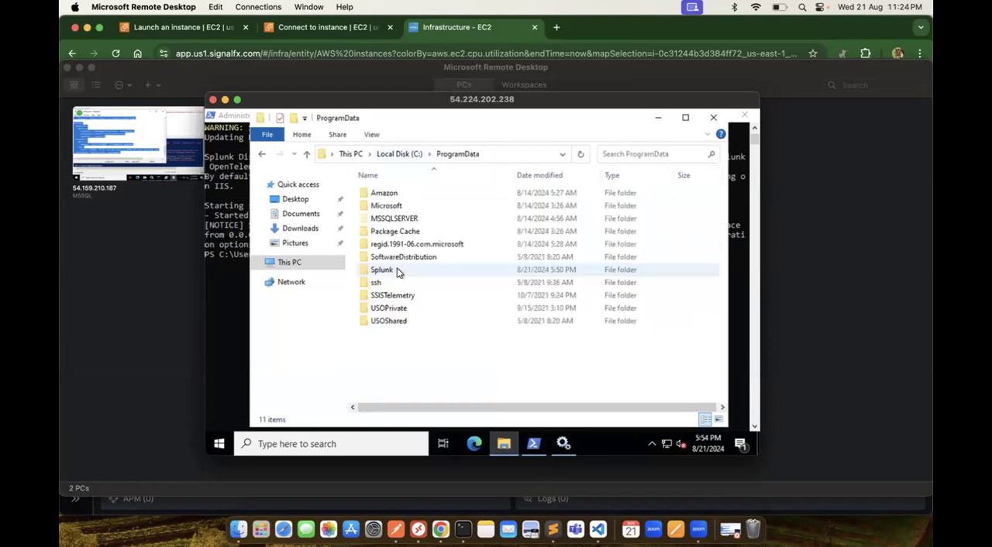
double_click(391, 271)
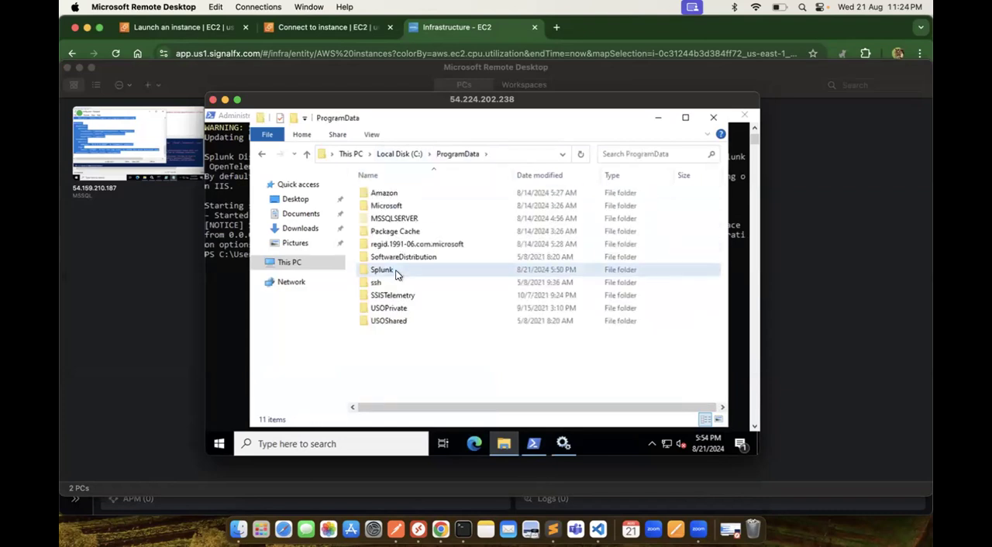
double_click(420, 195)
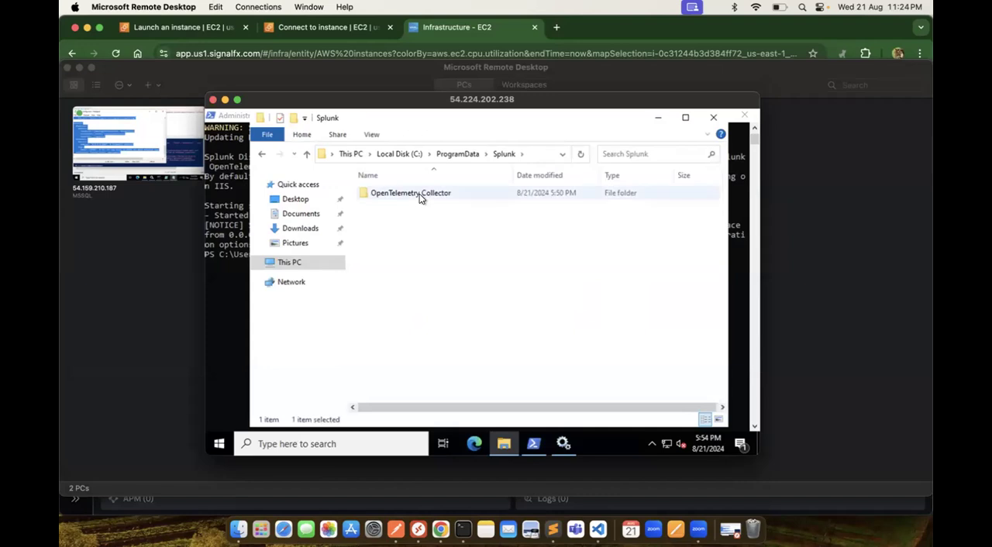
left_click(416, 198)
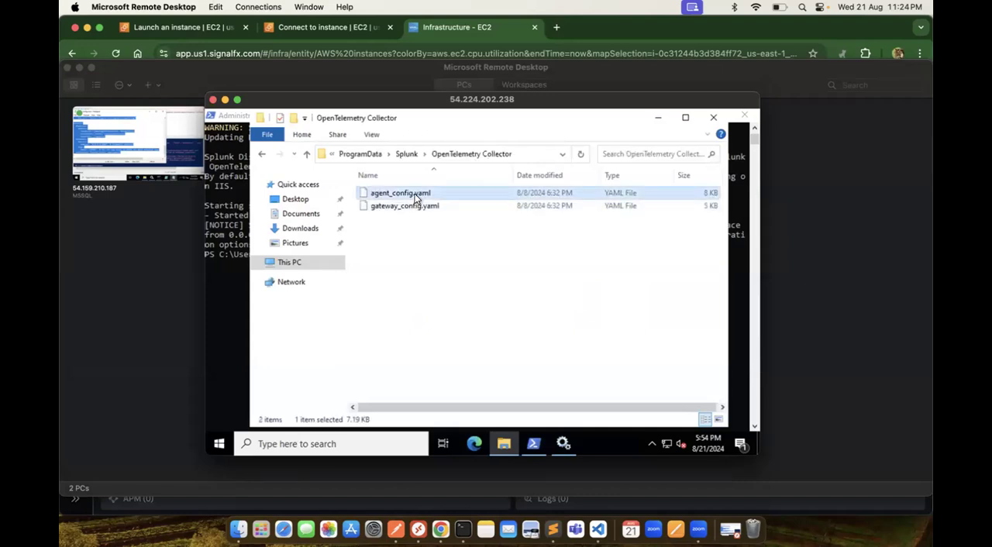
Step: Duplicate agent_config.yaml within the OpenTelemetry Collector folder
right_click(416, 199)
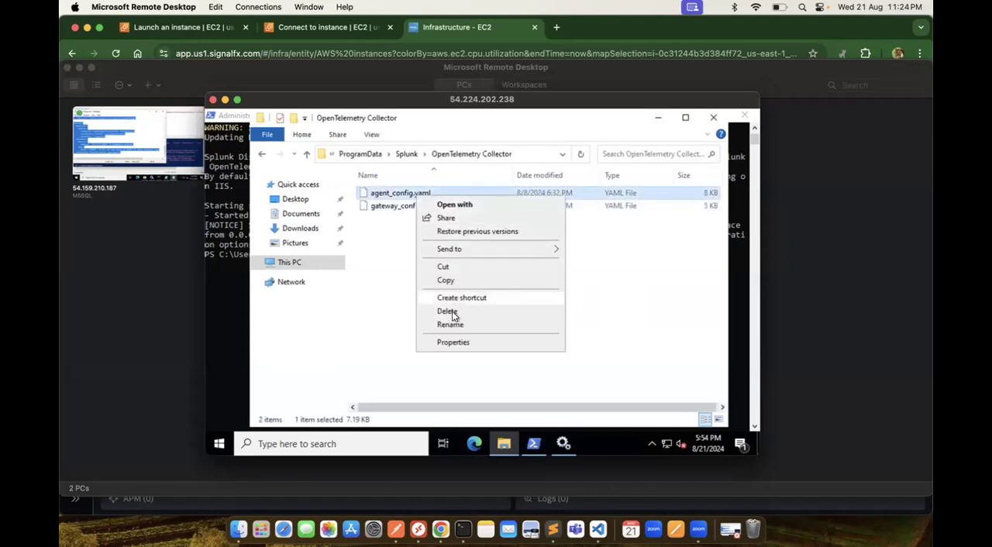
left_click(453, 281)
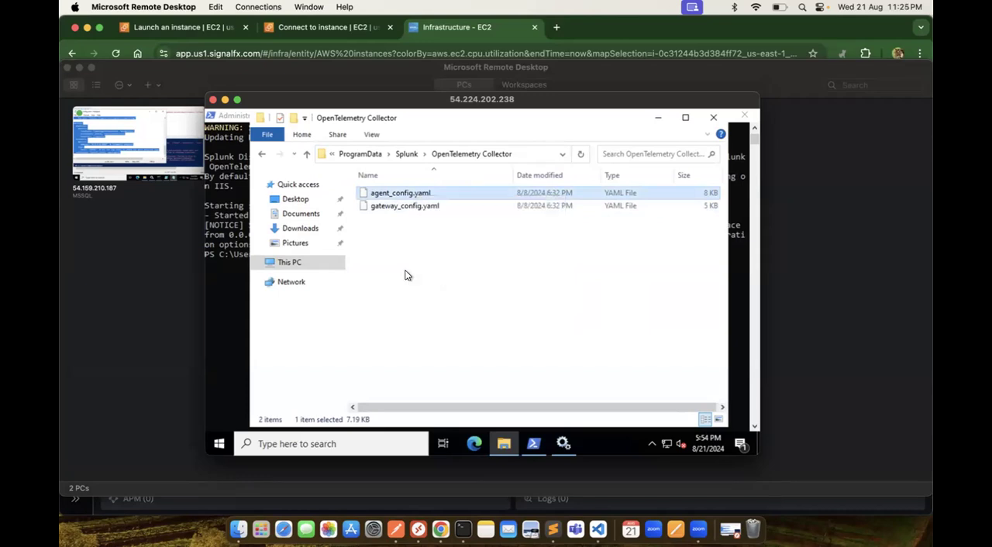
left_click(405, 275)
key("ctrl+v")
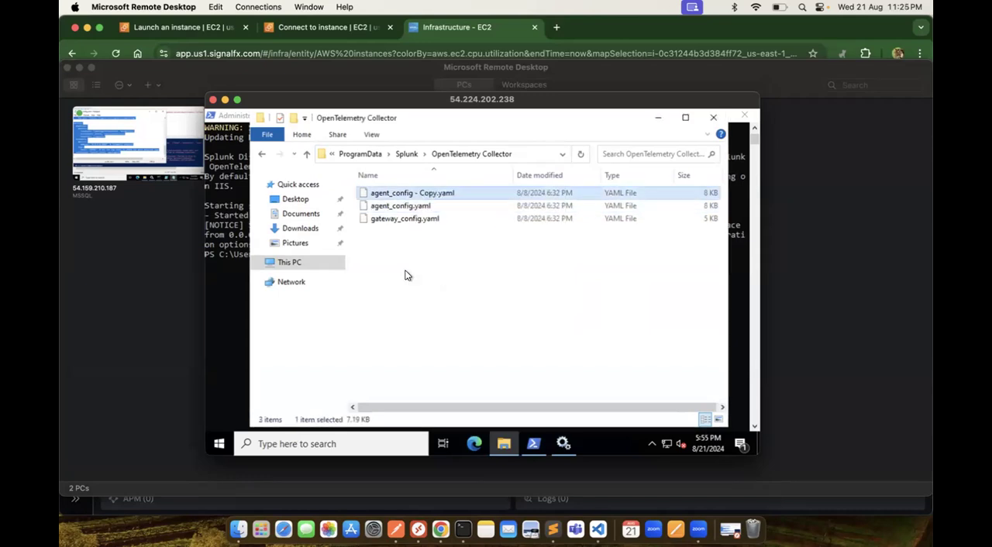
Step: Open agent_config - Copy.yaml in Notepad and delete its entire contents
right_click(440, 197)
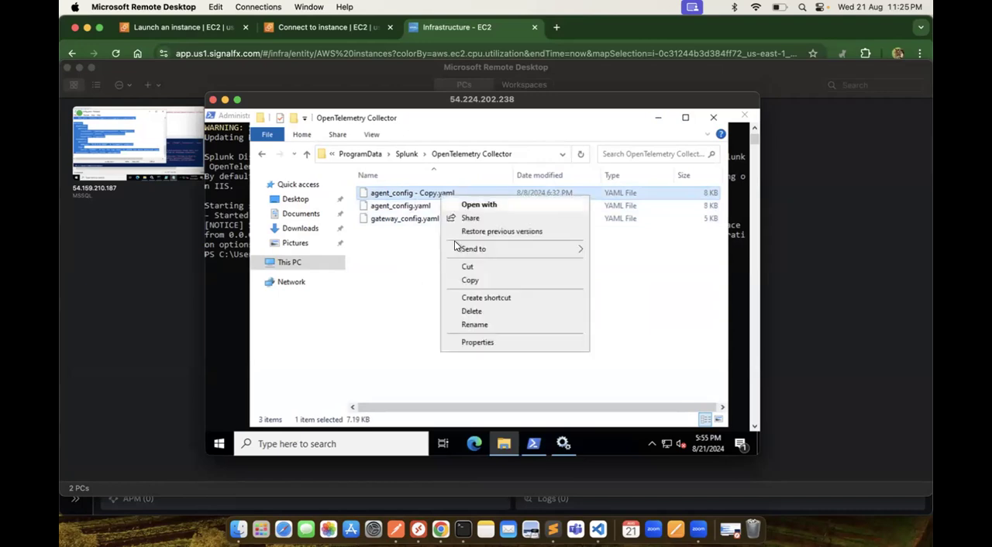
left_click(469, 203)
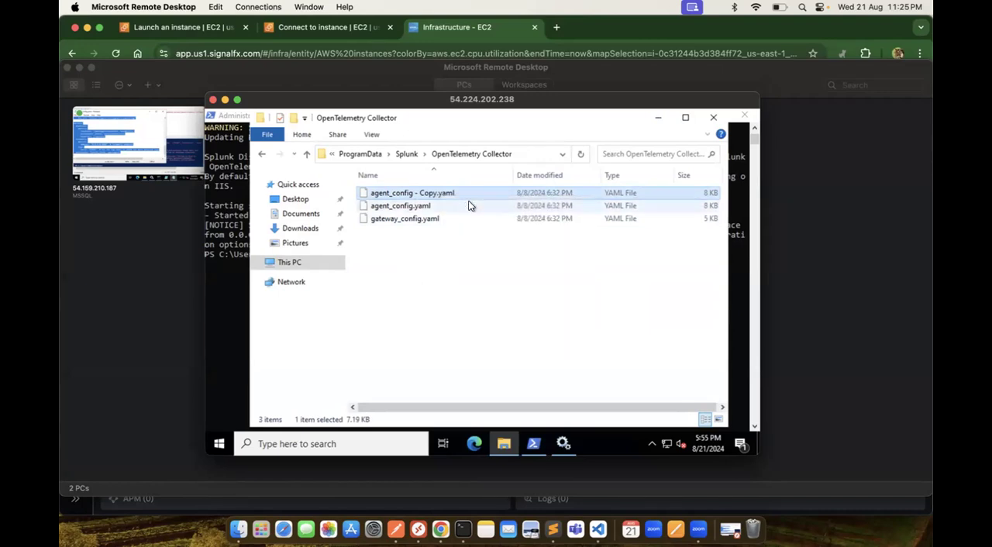
left_click(438, 243)
left_click(439, 241)
left_click(523, 423)
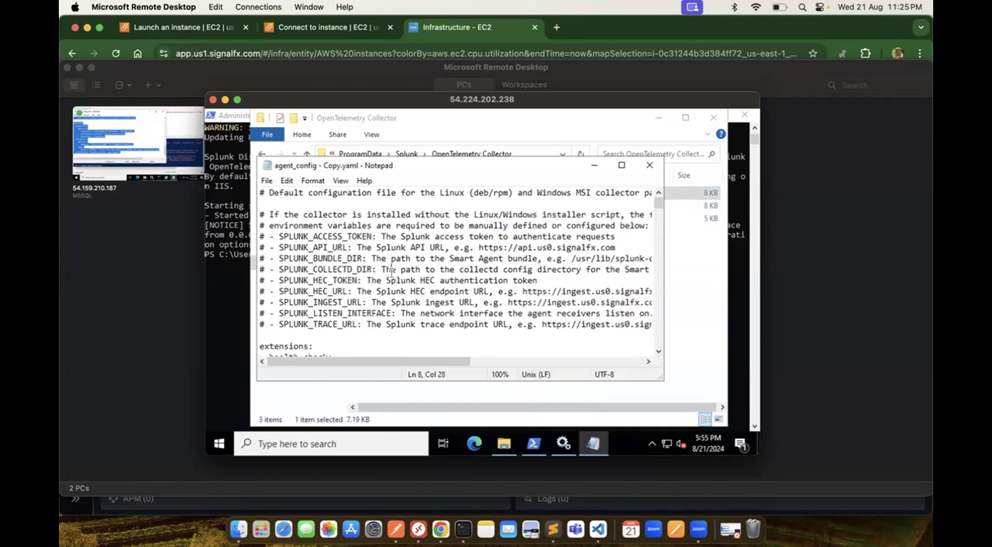
key("ctrl+a")
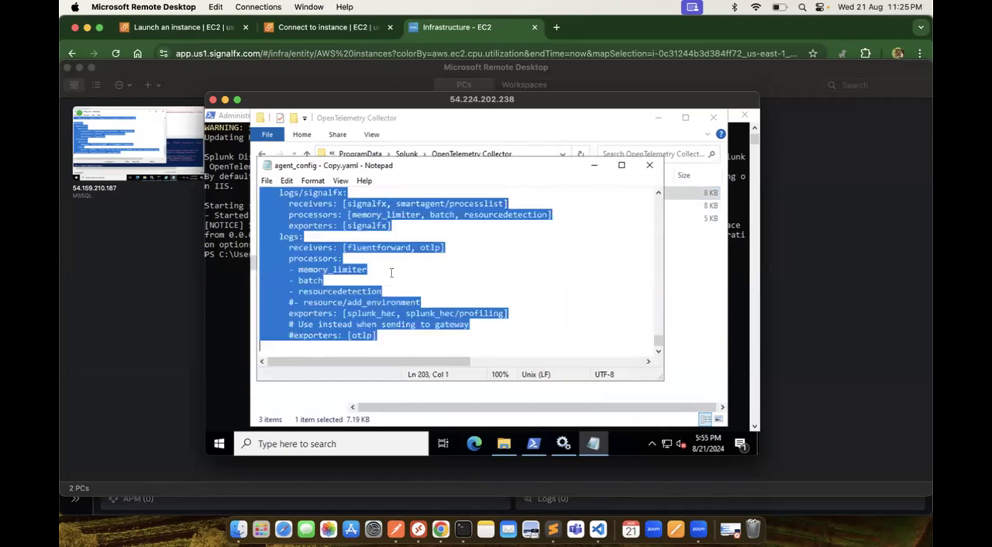
key("Delete")
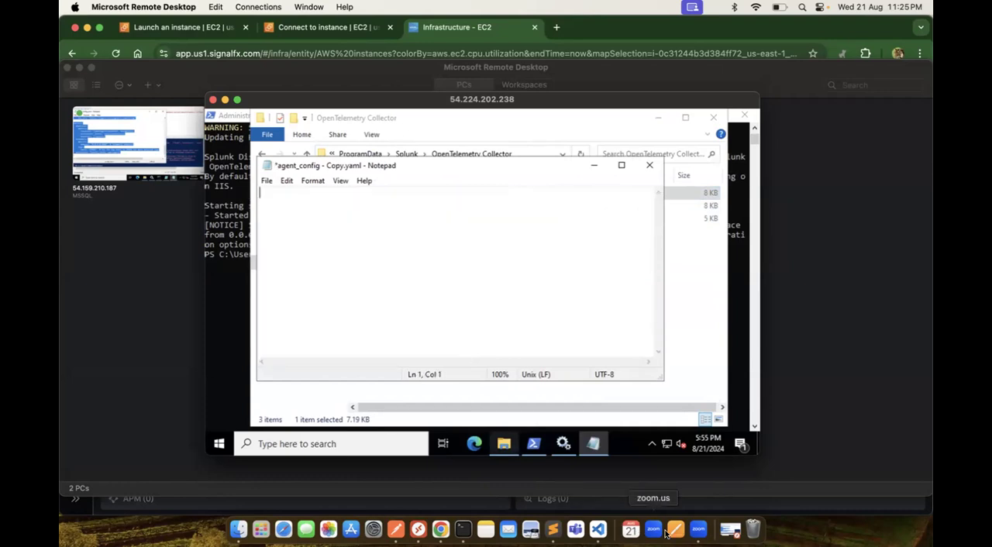
Step: Copy the whole "Basic settings for the Splunk OpenTelemetry Collector" configuration, including its access token, from Sublime Text into the emptied agent_config - Copy.yaml
left_click(553, 529)
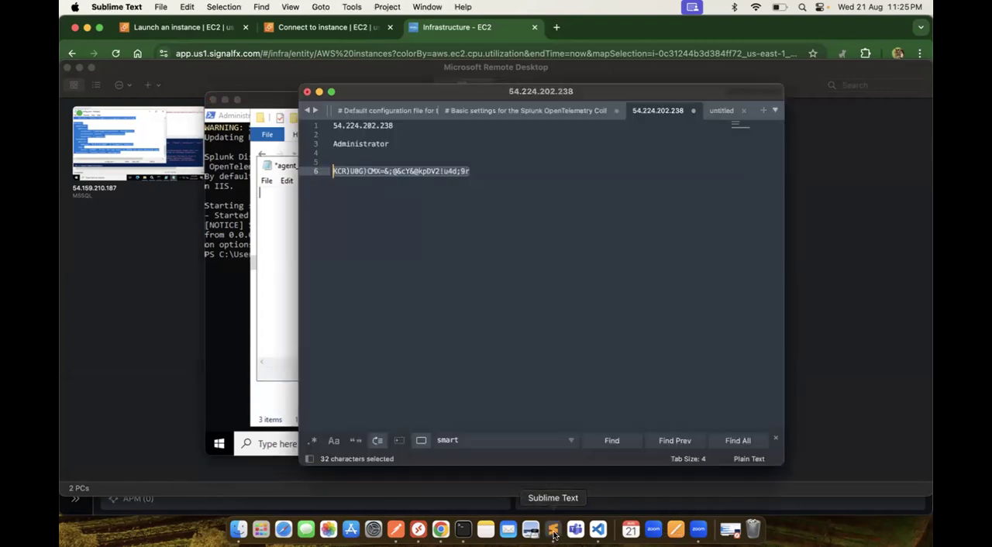
left_click(718, 113)
left_click(660, 112)
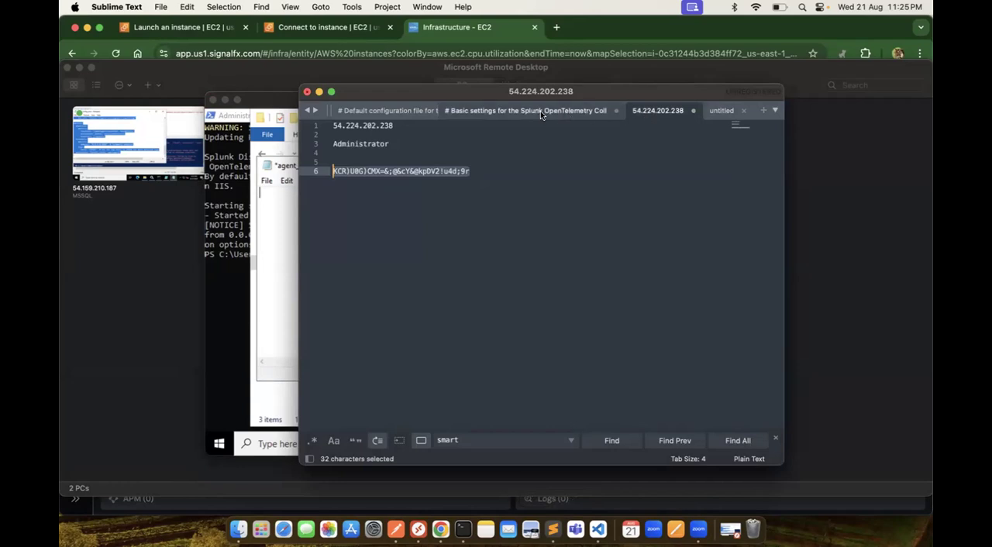
left_click(540, 111)
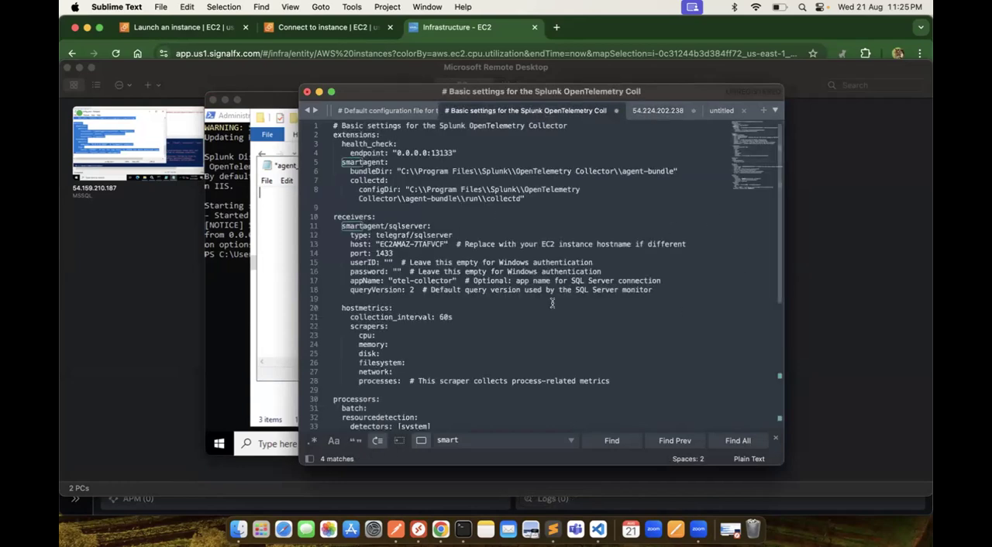
left_click_drag(334, 125, 372, 271)
left_click_drag(334, 125, 543, 431)
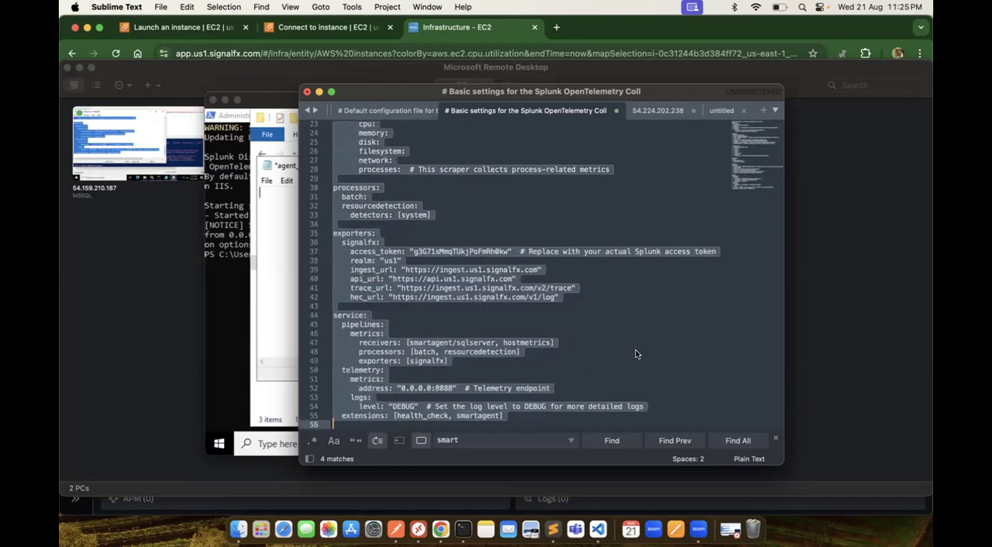
key("super+c")
left_click(280, 272)
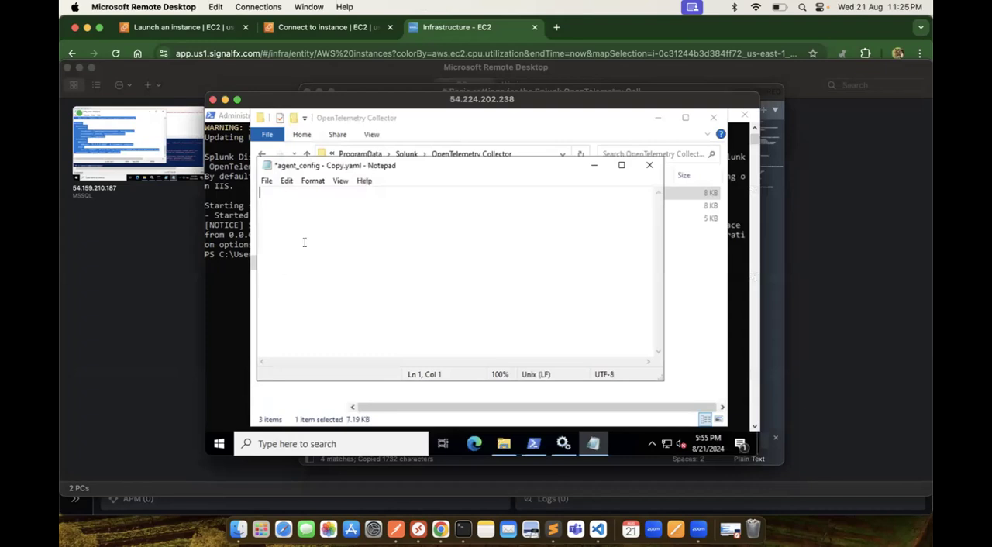
key("super+v")
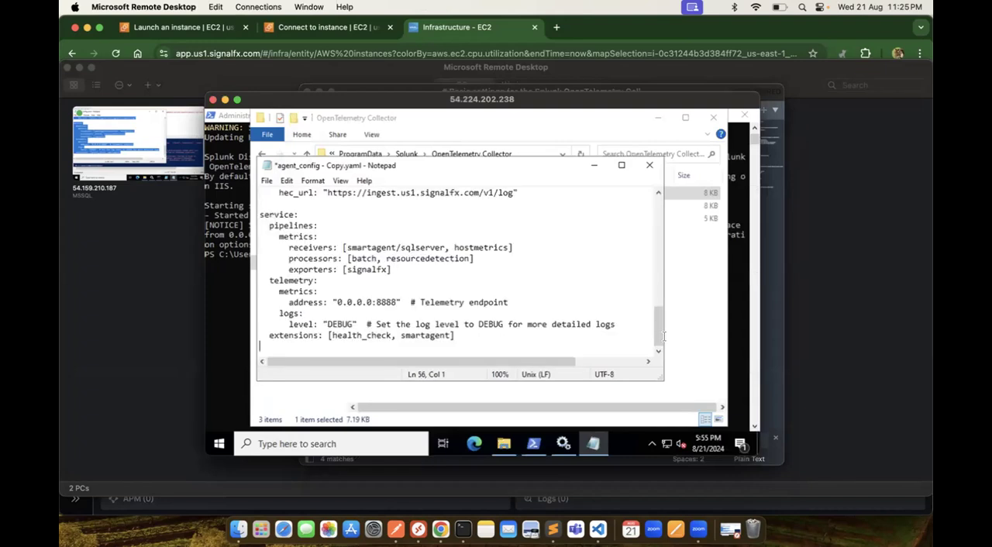
Step: Go to the smartagent/sqlserver receiver's host setting and launch SQL Server Management Studio 19 on the server
left_click_drag(654, 320, 662, 231)
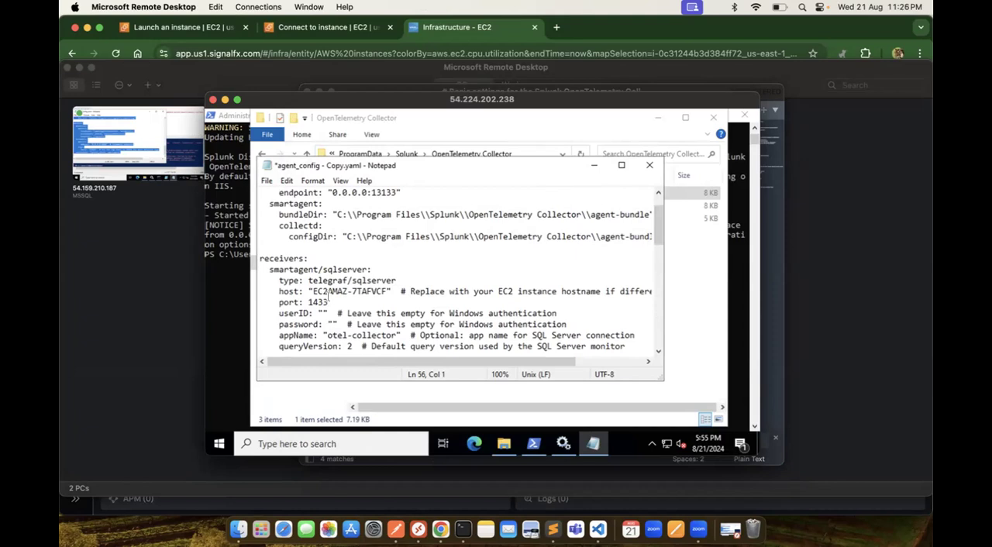
left_click(346, 445)
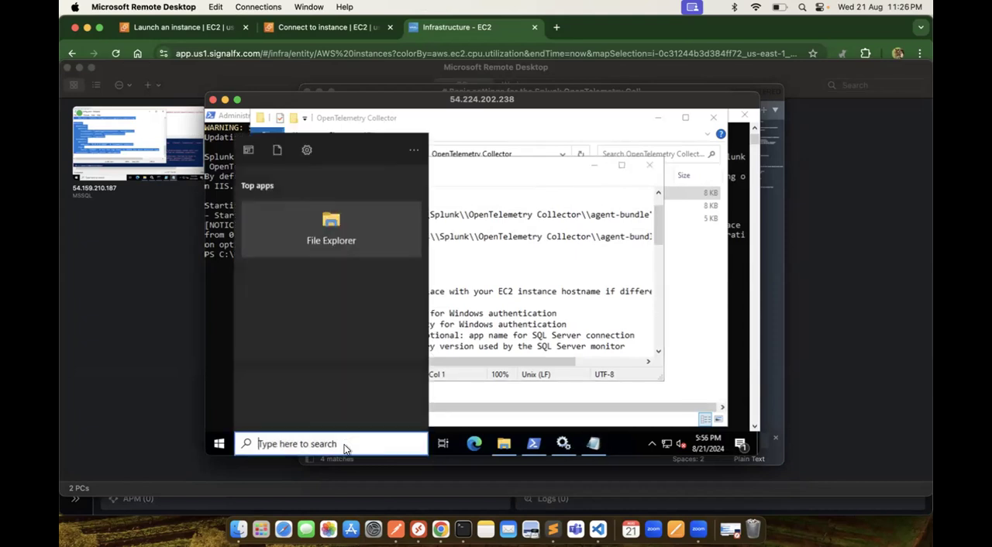
type("stu")
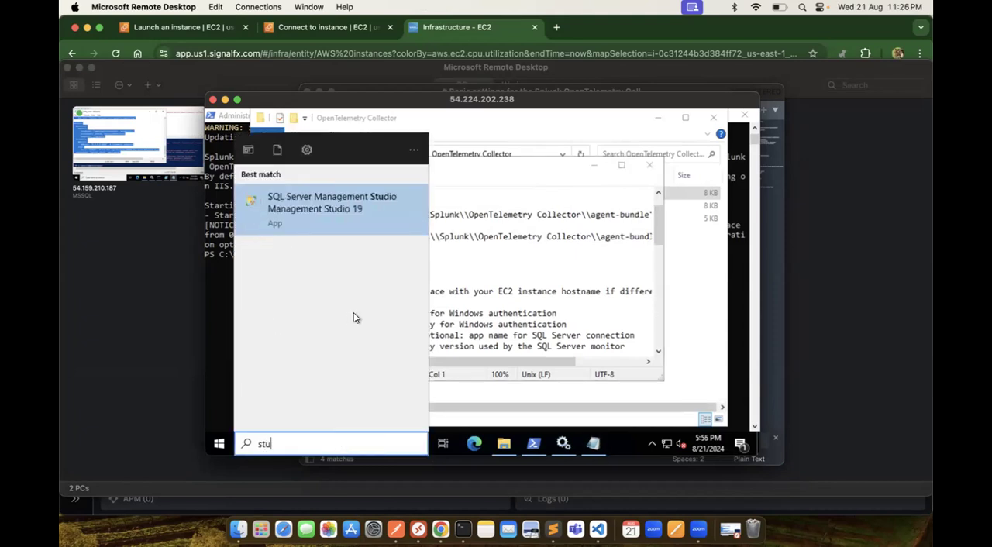
left_click(361, 228)
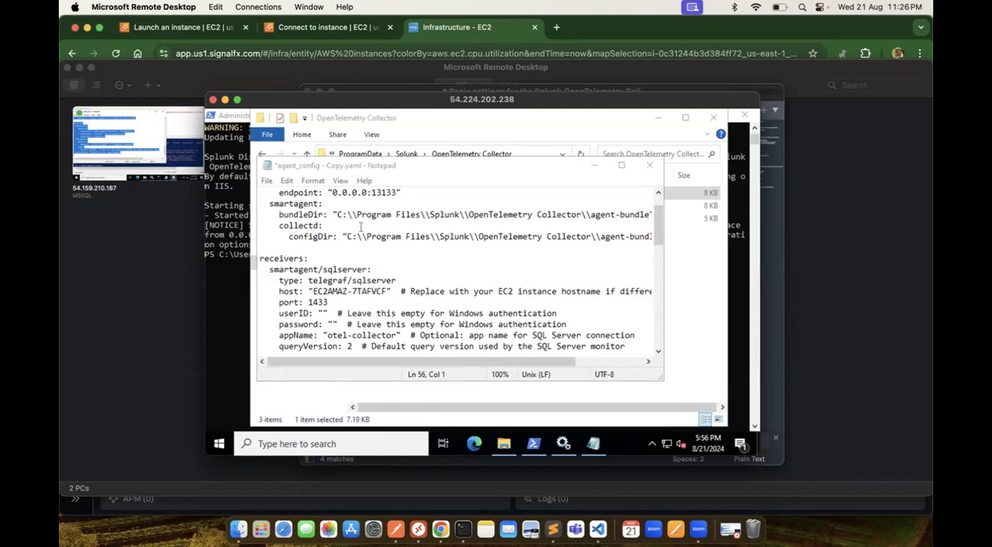
Step: Switch to Chrome, view Splunk's all-infrastructure overview, and return to the Microsoft Remote Desktop session
left_click(446, 31)
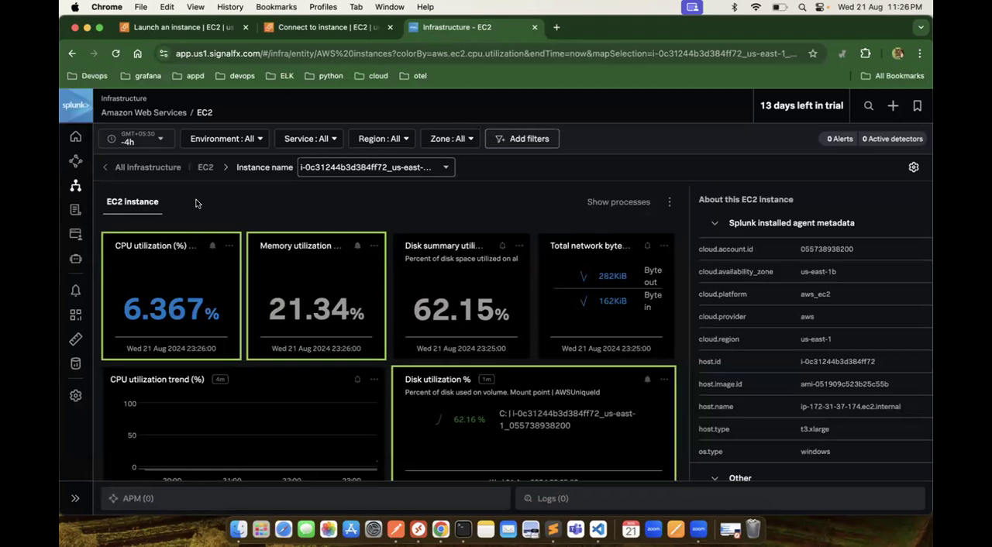
left_click(103, 170)
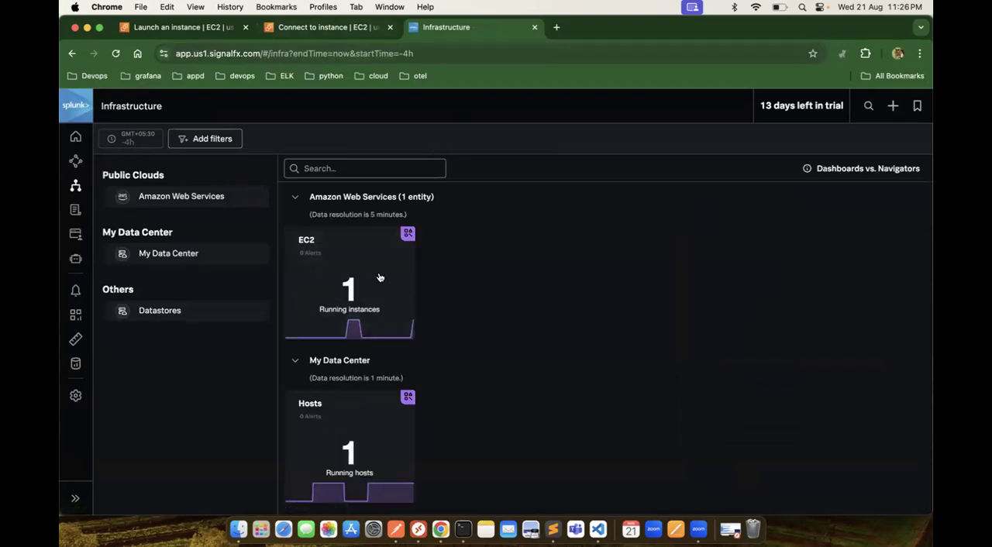
left_click(417, 529)
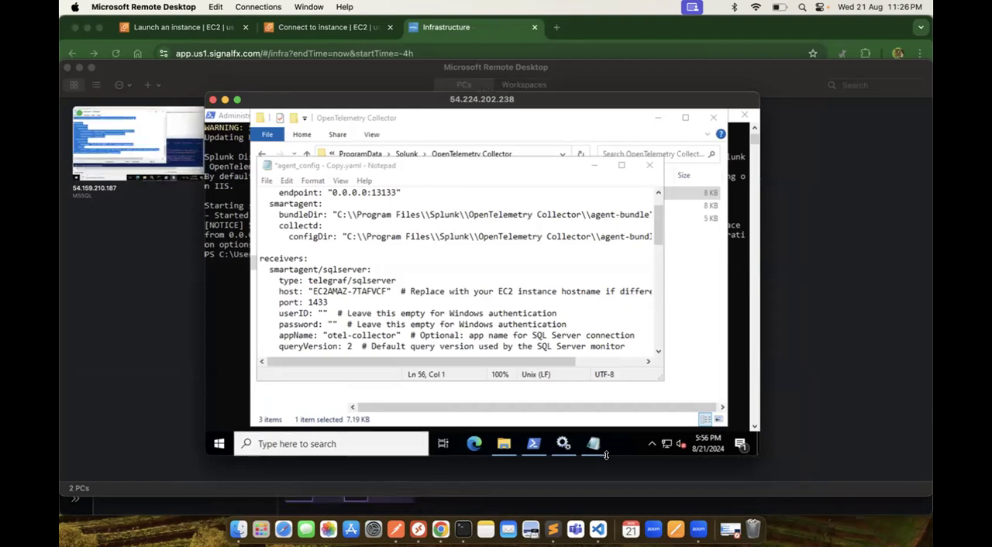
left_click(332, 440)
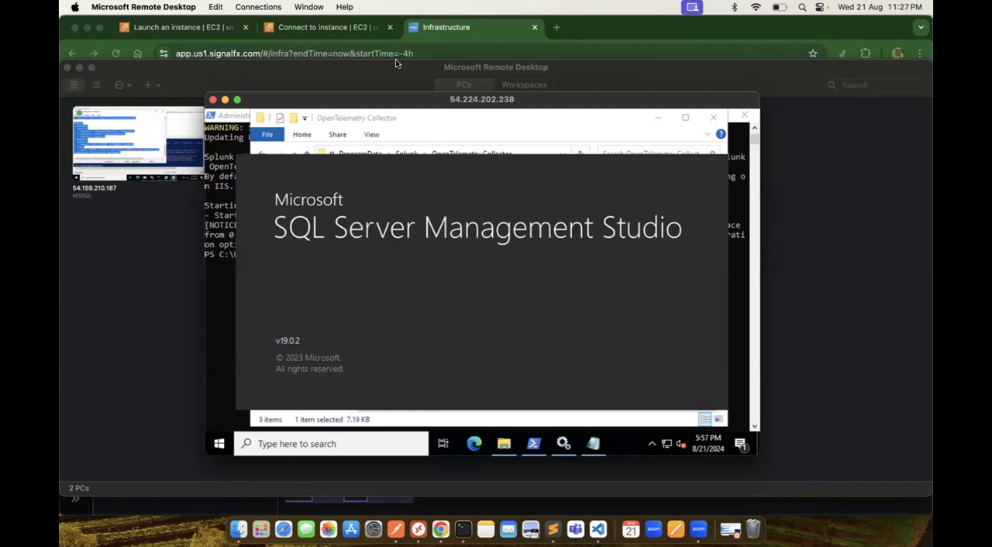
left_click(327, 29)
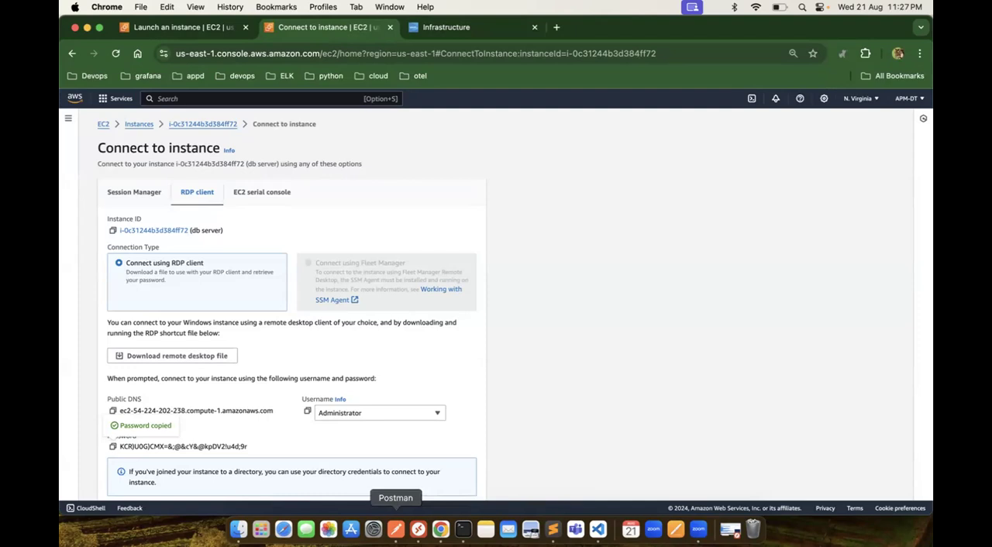
left_click(418, 530)
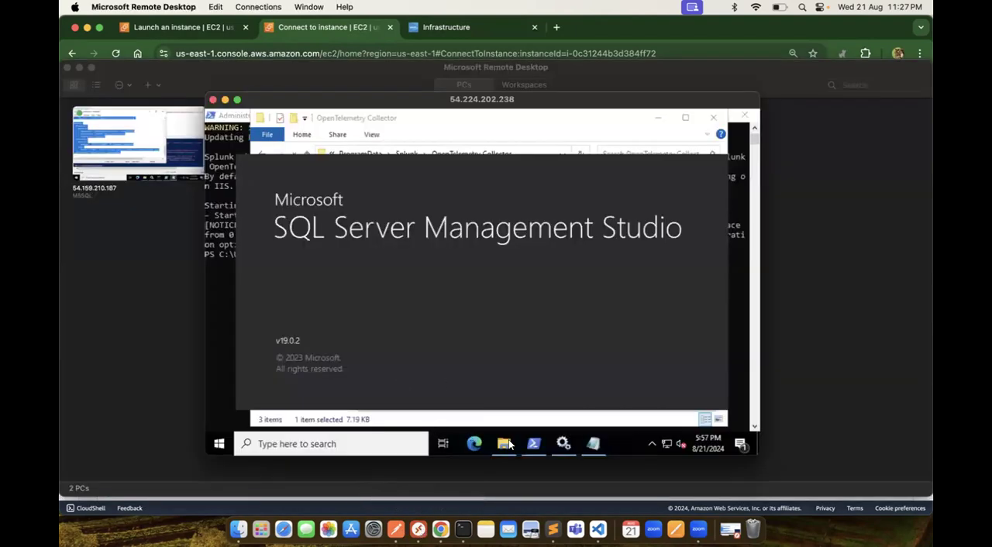
Step: Bring the Notepad window to the front and review the pasted configuration's receivers, processors, exporters and service pipelines
left_click(592, 444)
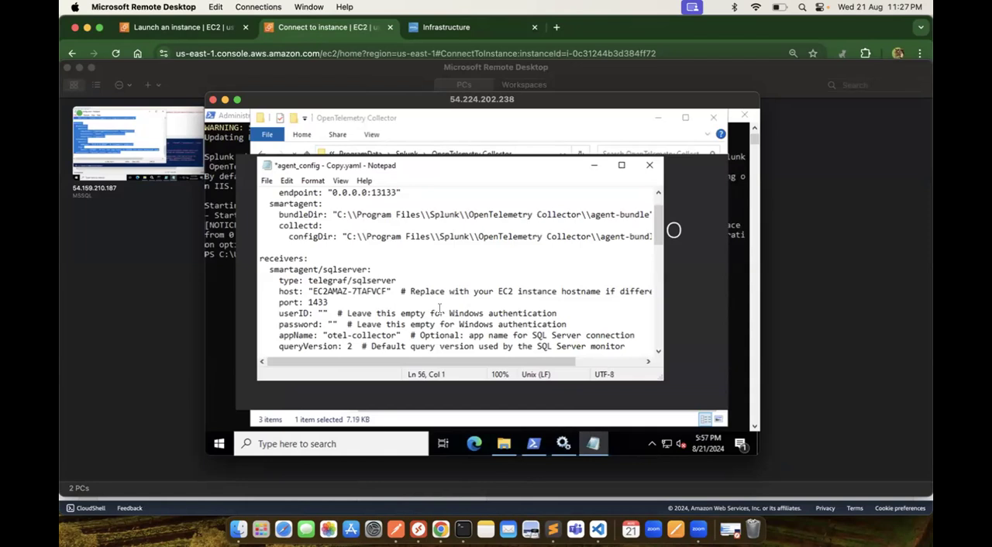
scroll(439, 308, "down", 2)
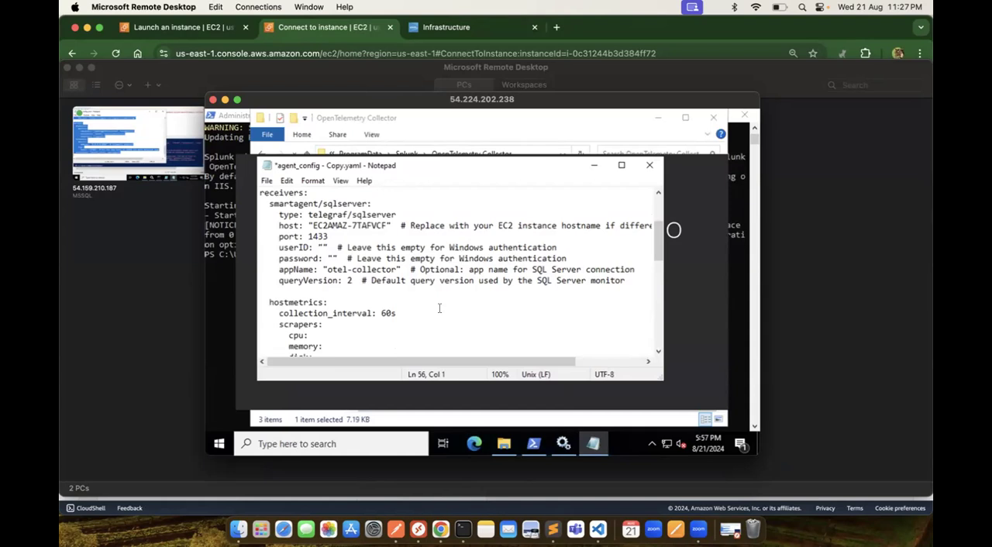
scroll(440, 309, "down", 5)
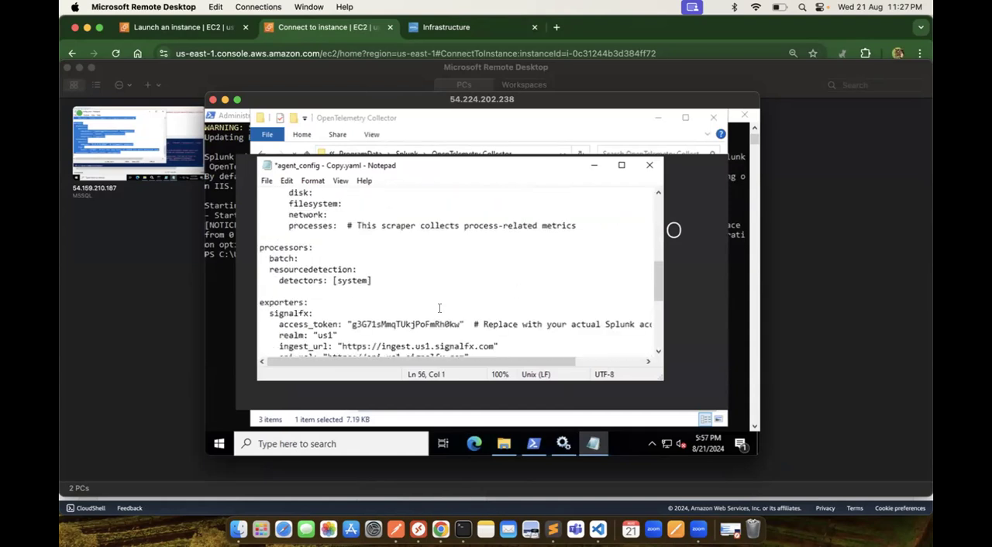
scroll(440, 309, "down", 3)
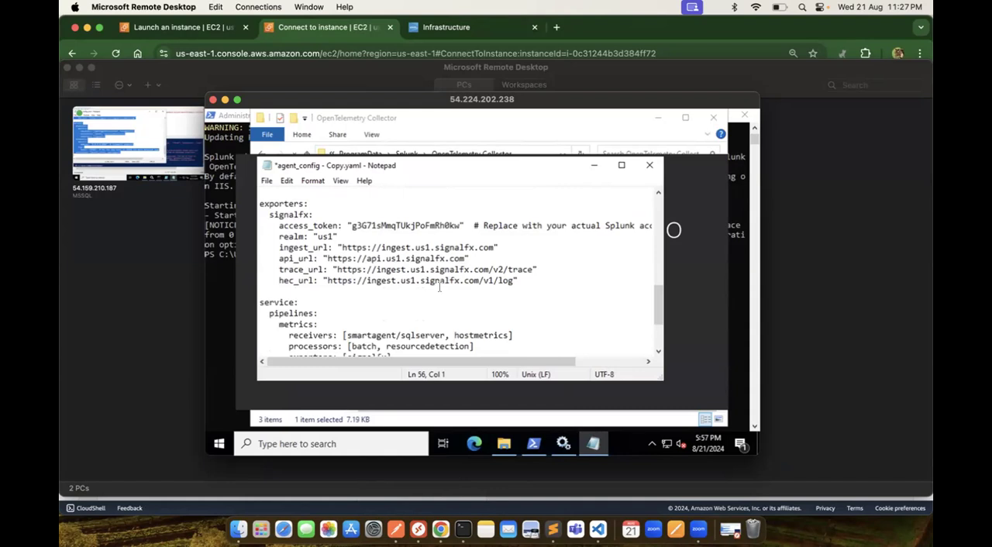
scroll(437, 329, "down", 3)
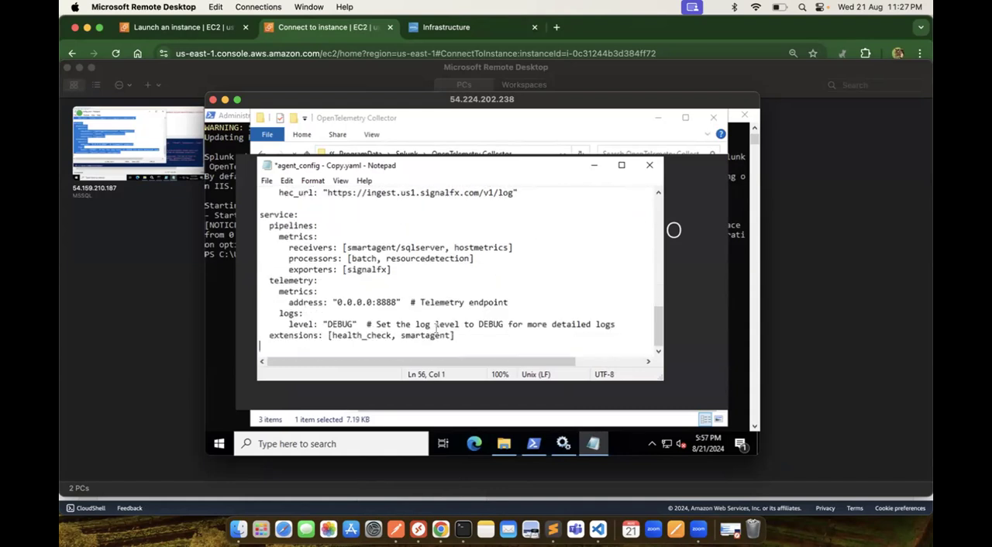
scroll(436, 326, "up", 7)
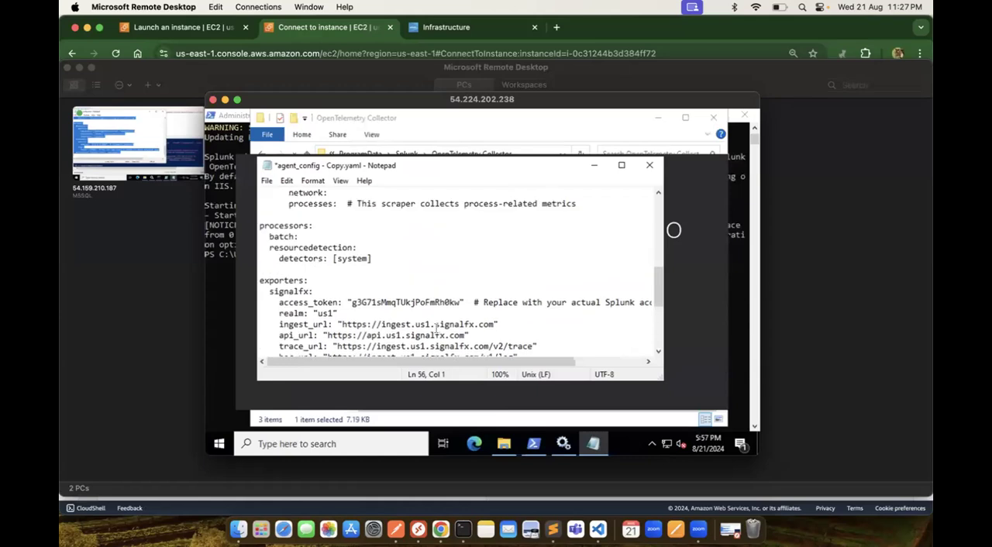
scroll(435, 328, "up", 5)
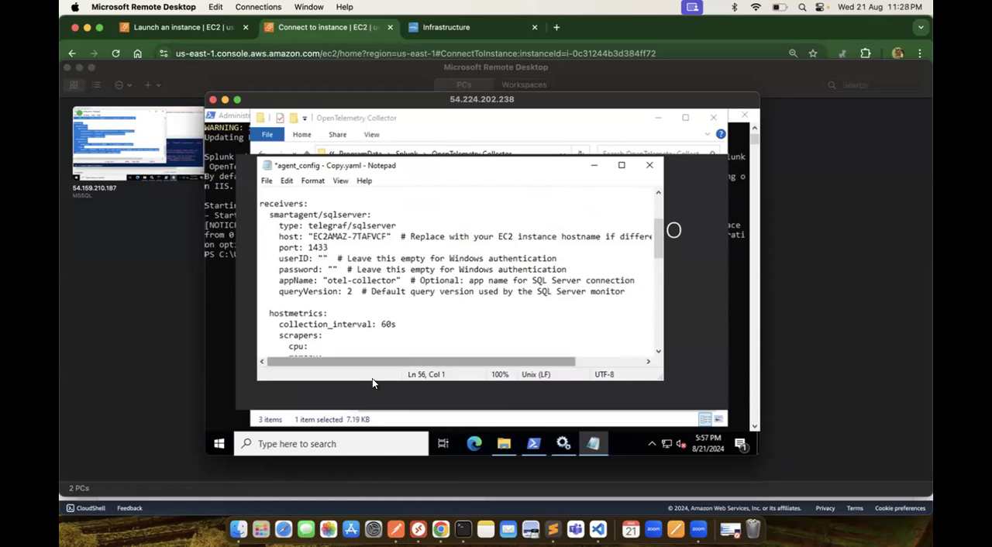
Step: Switch to Splunk Infrastructure in Chrome, open the EC2 navigator, and inspect the non-reporting instance followed by the db server instance
left_click(454, 30)
left_click(453, 29)
left_click(353, 277)
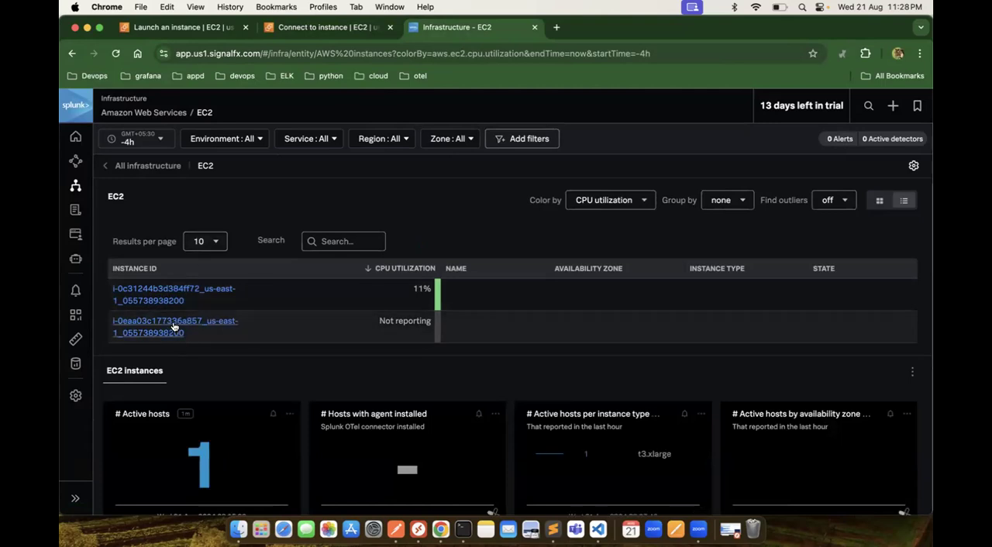
left_click(174, 324)
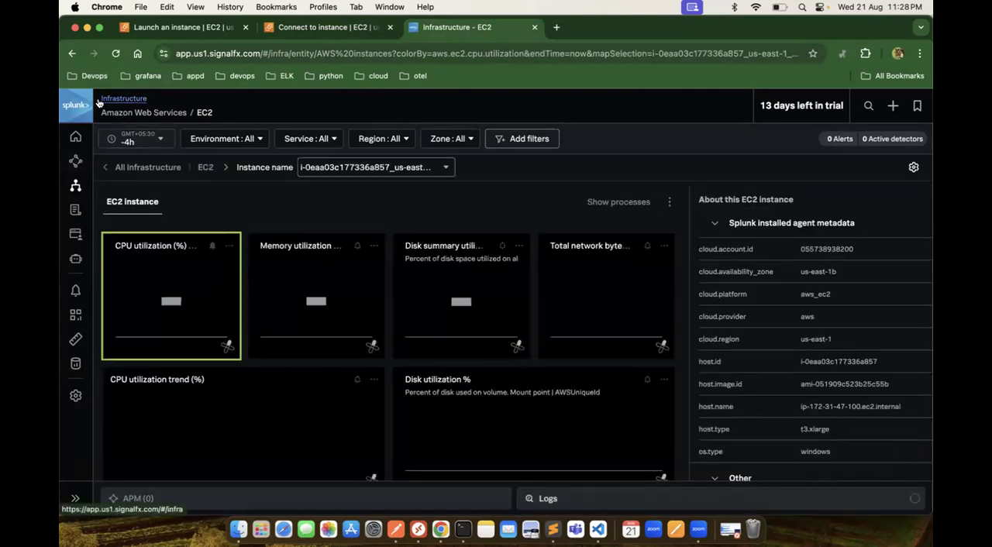
left_click(72, 53)
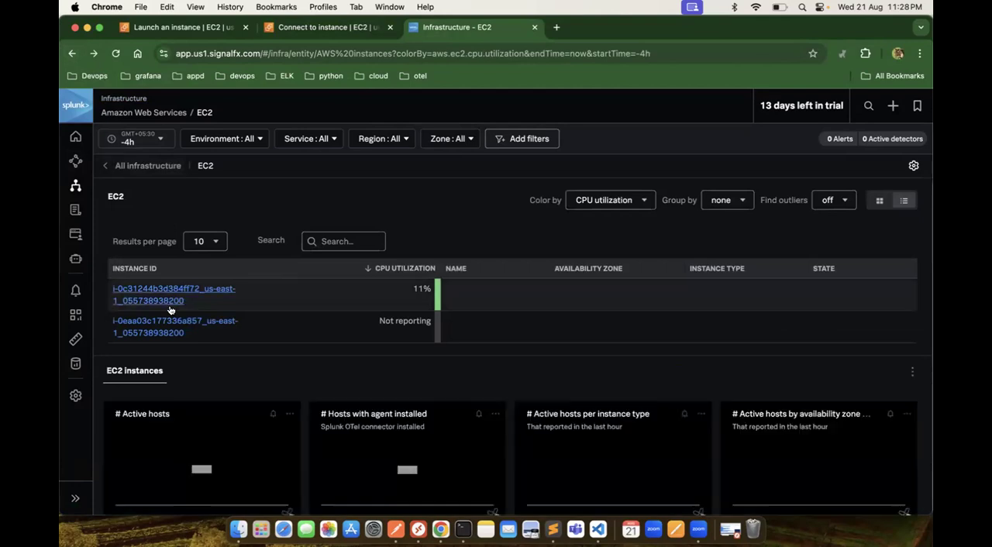
left_click(170, 306)
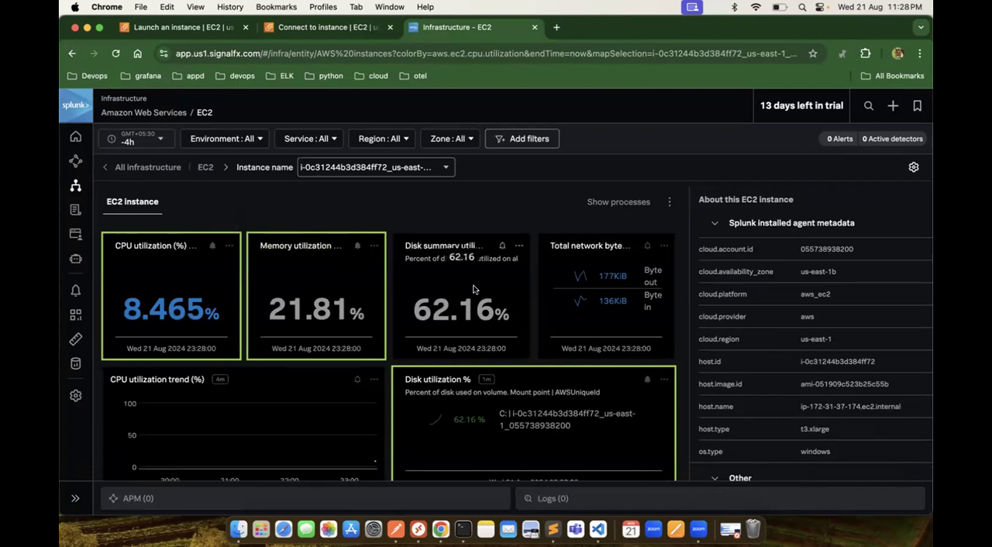
Step: Examine the db server instance's installed-agent and other metadata in the EC2 instance details
scroll(834, 360, "down", 3)
scroll(833, 362, "down", 5)
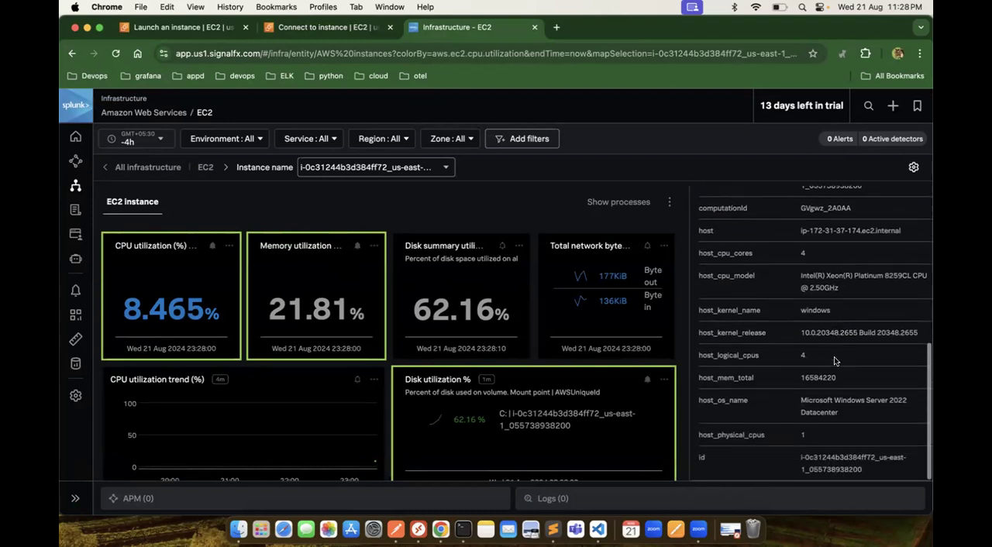
scroll(834, 360, "up", 8)
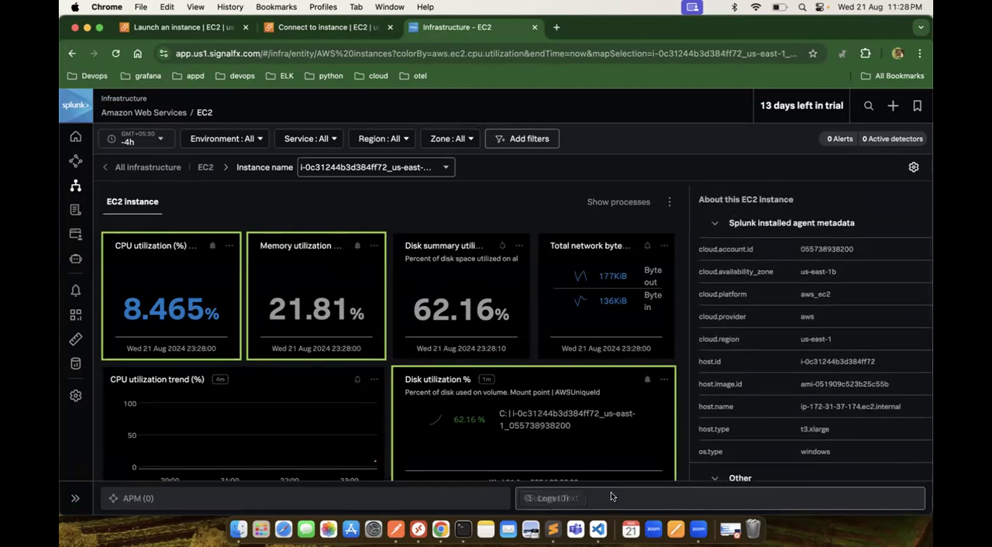
Step: Return to the Microsoft Remote Desktop session in full screen and bring up SQL Server Management Studio
left_click(408, 530)
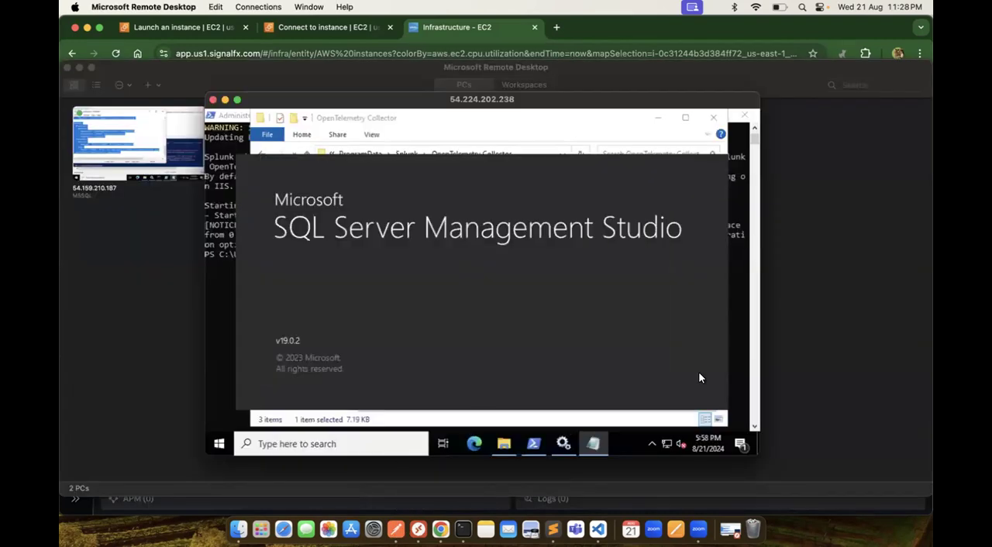
left_click(237, 99)
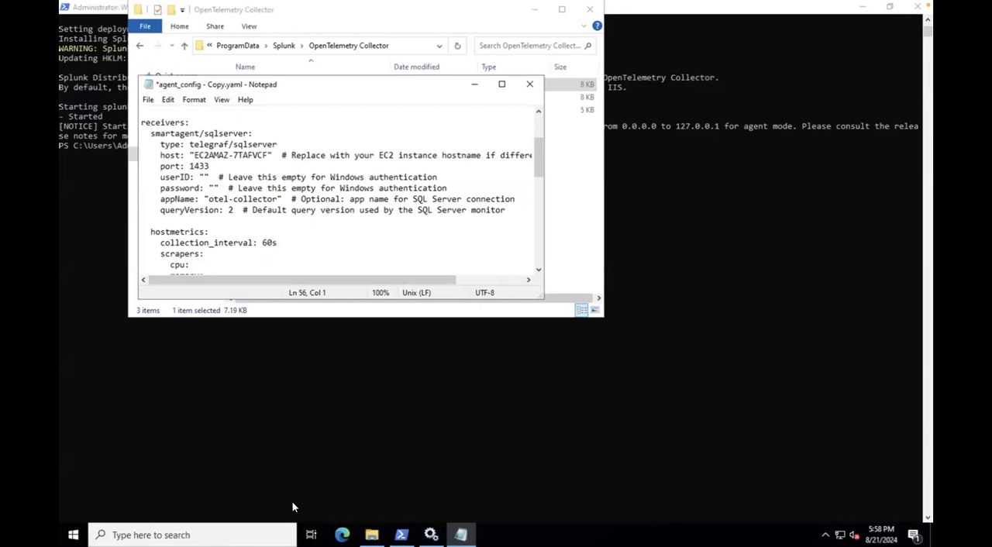
left_click(193, 535)
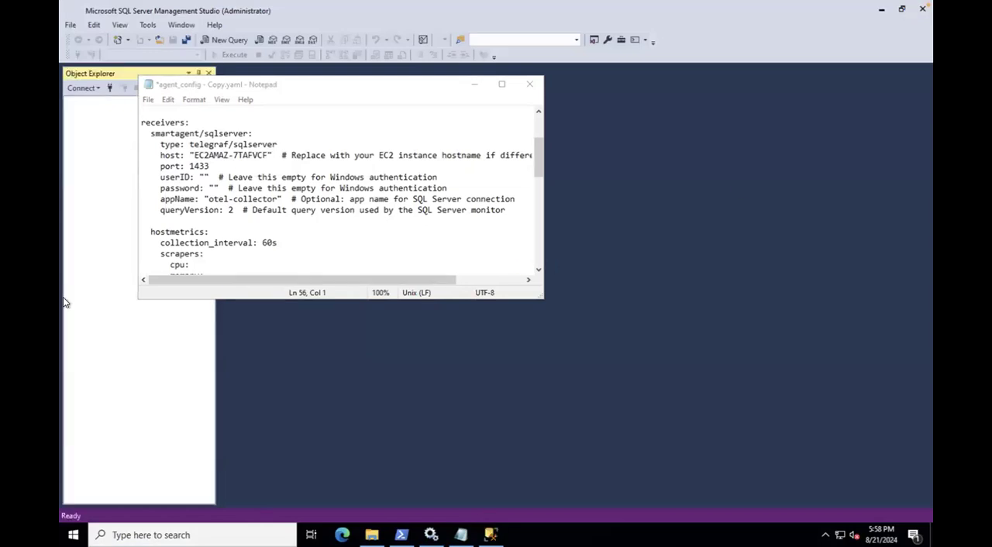
Step: Copy the server name from the Connect to Server dialog and set the smartagent/sqlserver receiver's host to EC2AMAZ-8OVL87O
left_click(475, 86)
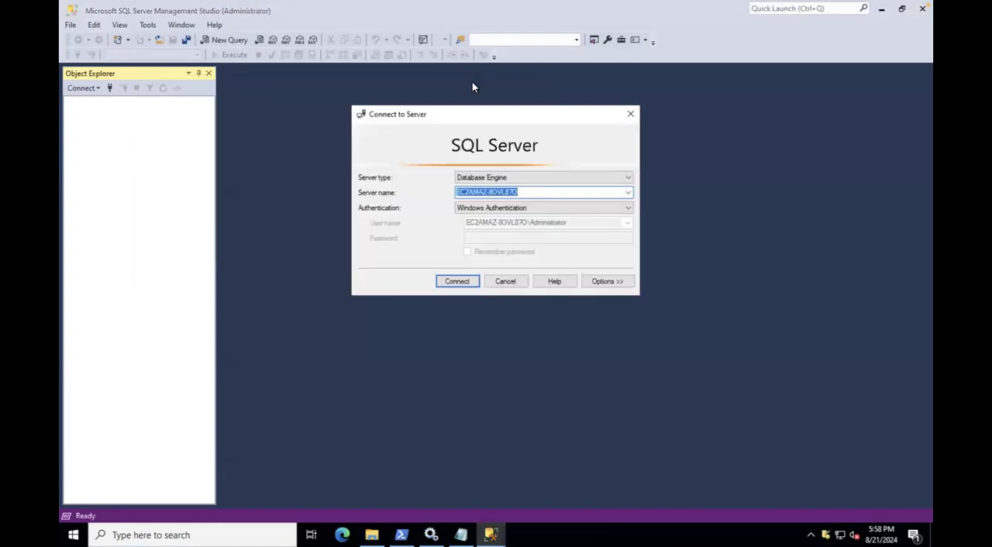
left_click(521, 191)
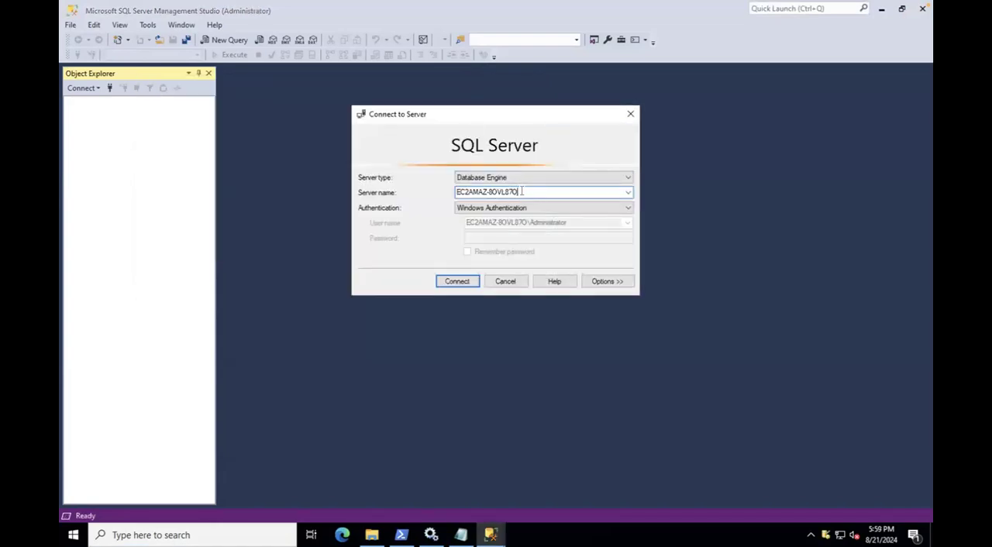
left_click_drag(521, 191, 454, 186)
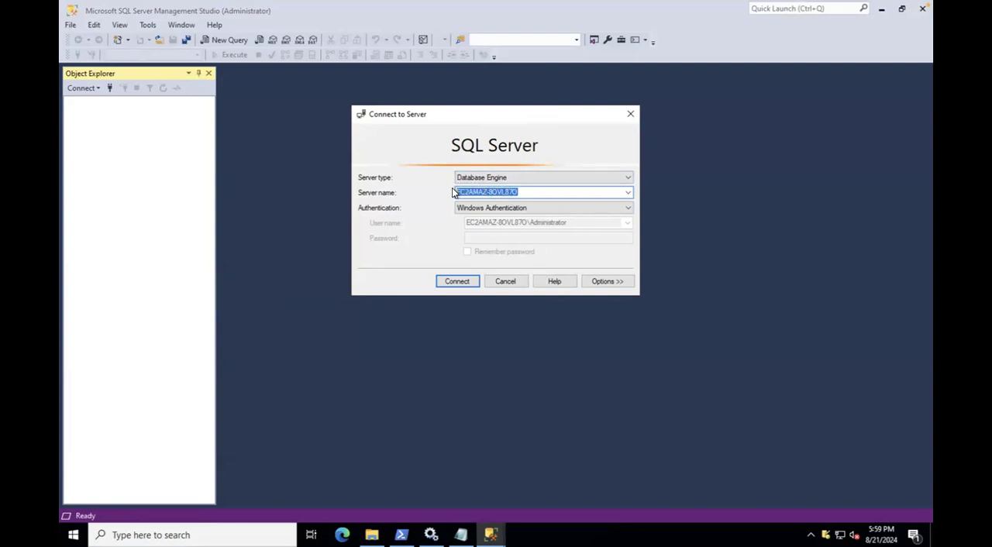
left_click(460, 535)
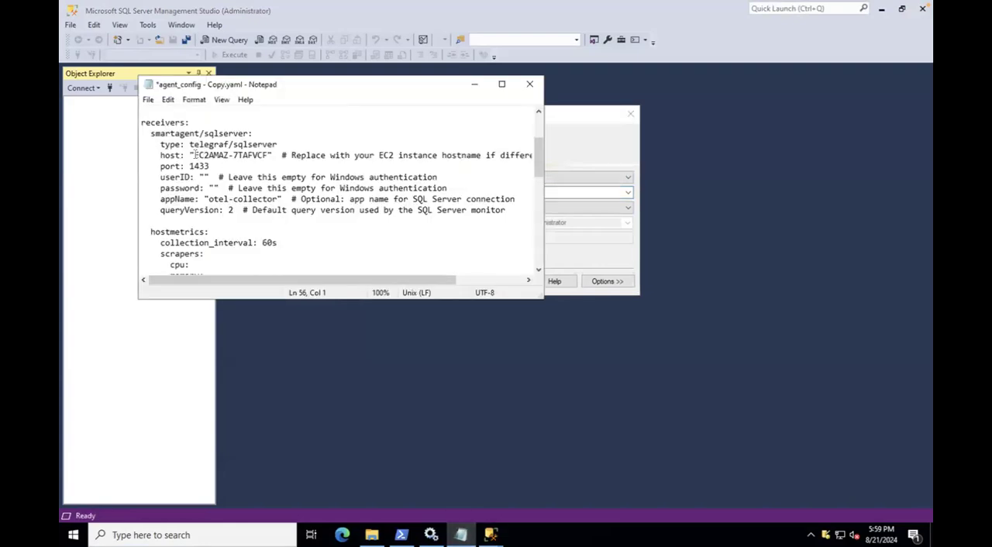
left_click_drag(193, 155, 270, 155)
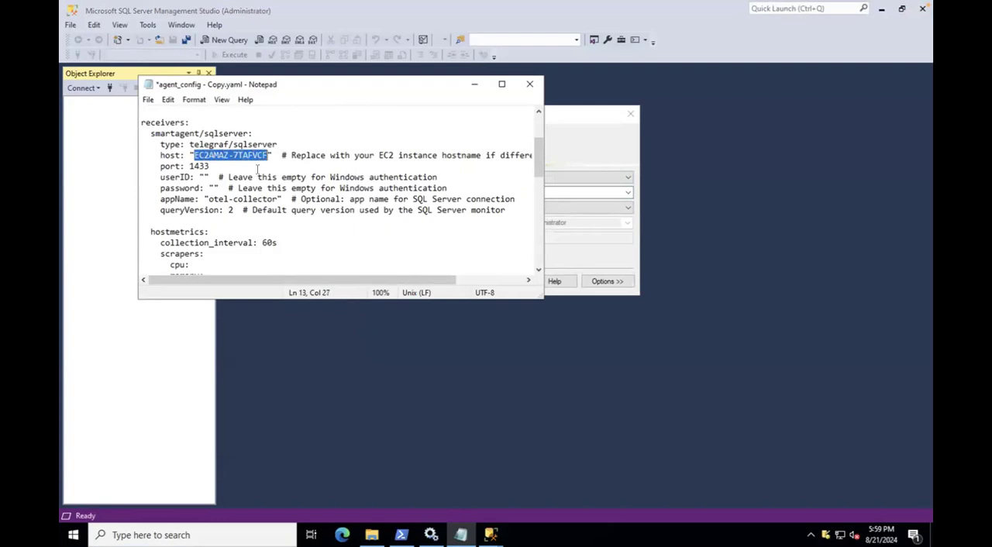
type("EC2AMAZ-80VL870")
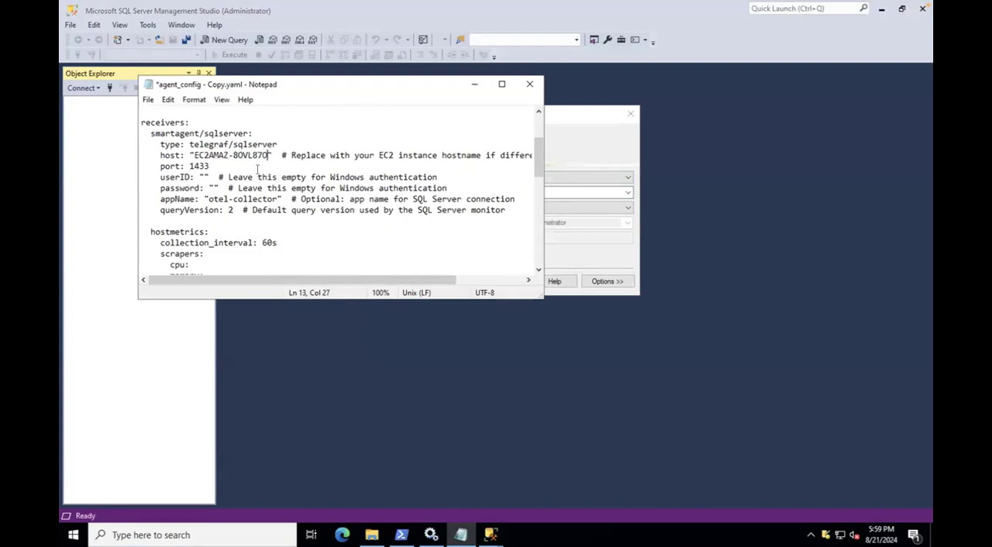
Step: Review the maximized configuration, from the smartagent bundleDir and configDir paths through the receivers, processors, exporters and service pipelines
left_click(502, 85)
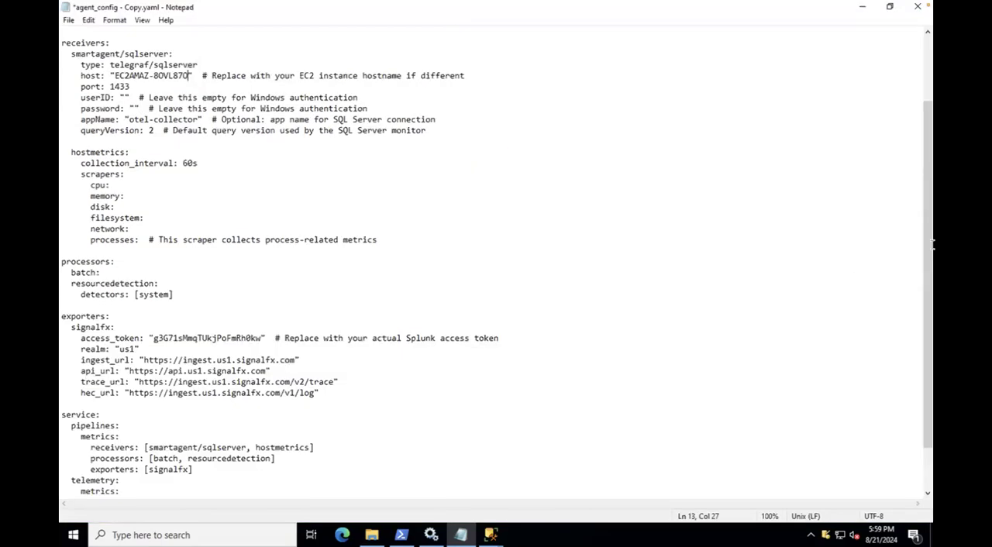
scroll(927, 326, "up", 3)
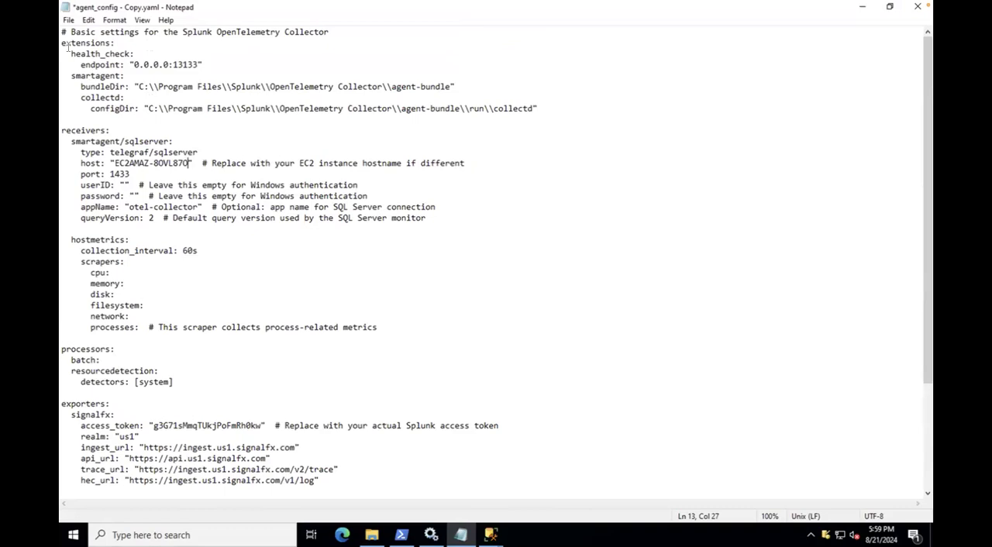
left_click(81, 87)
left_click_drag(111, 88, 120, 87)
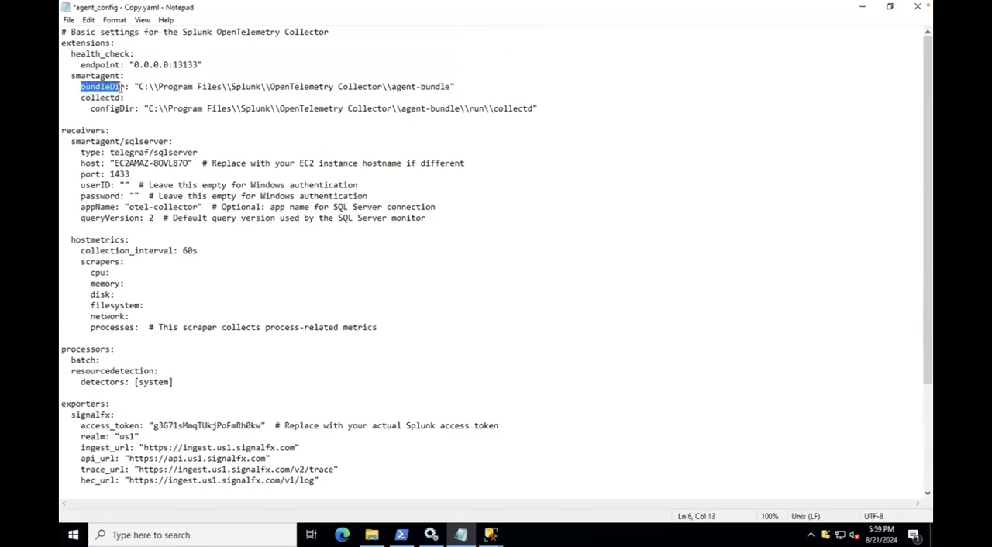
left_click_drag(168, 86, 452, 88)
left_click_drag(148, 109, 533, 109)
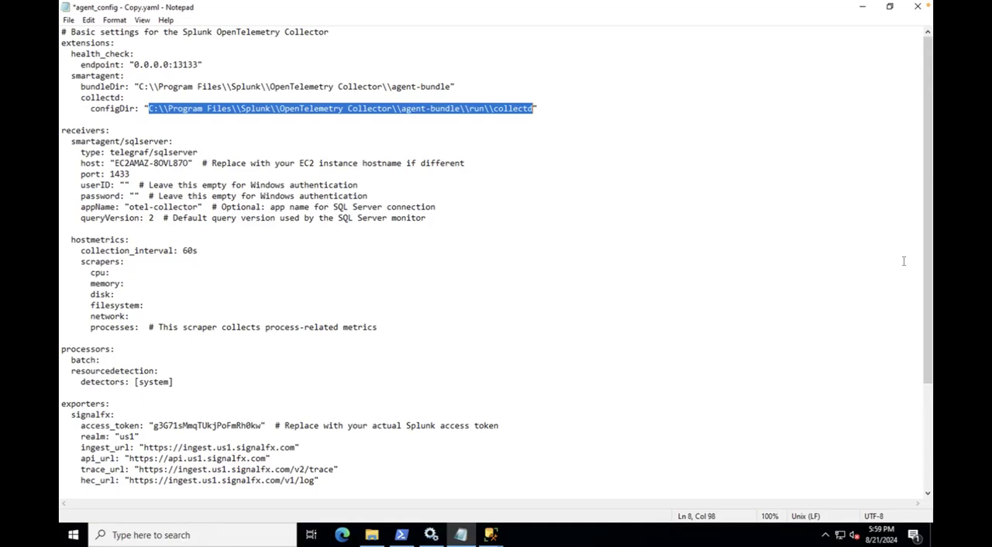
left_click_drag(926, 223, 922, 257)
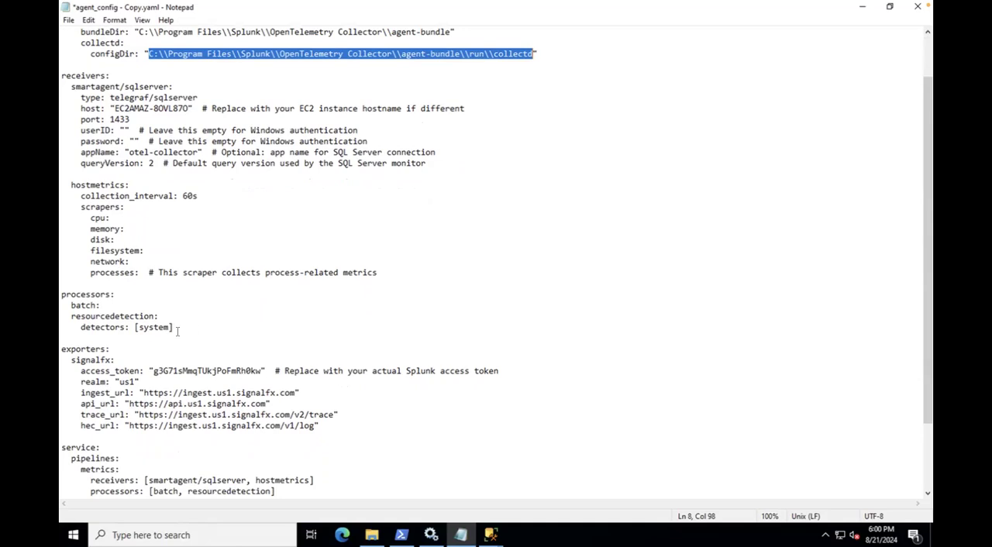
left_click_drag(174, 327, 90, 274)
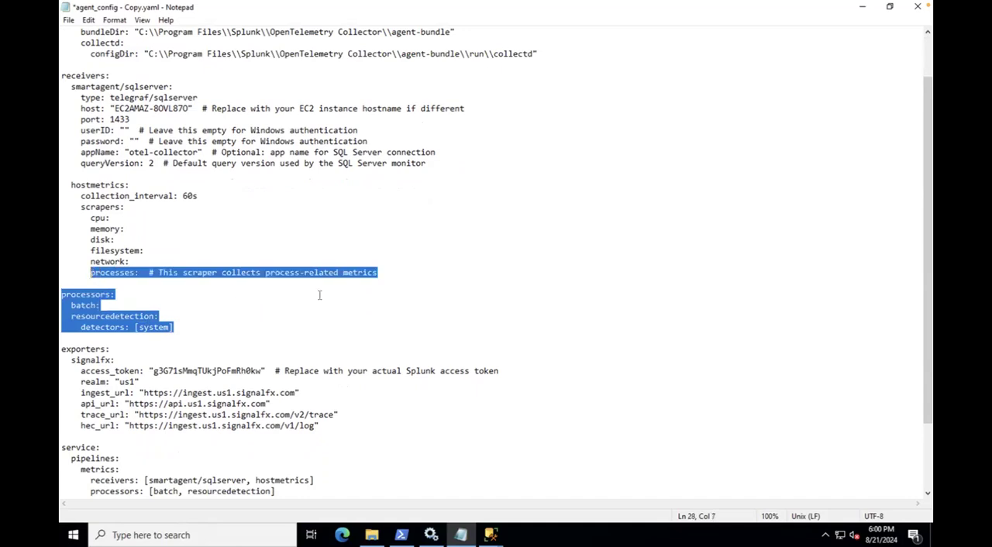
left_click(294, 312)
left_click_drag(927, 227, 926, 297)
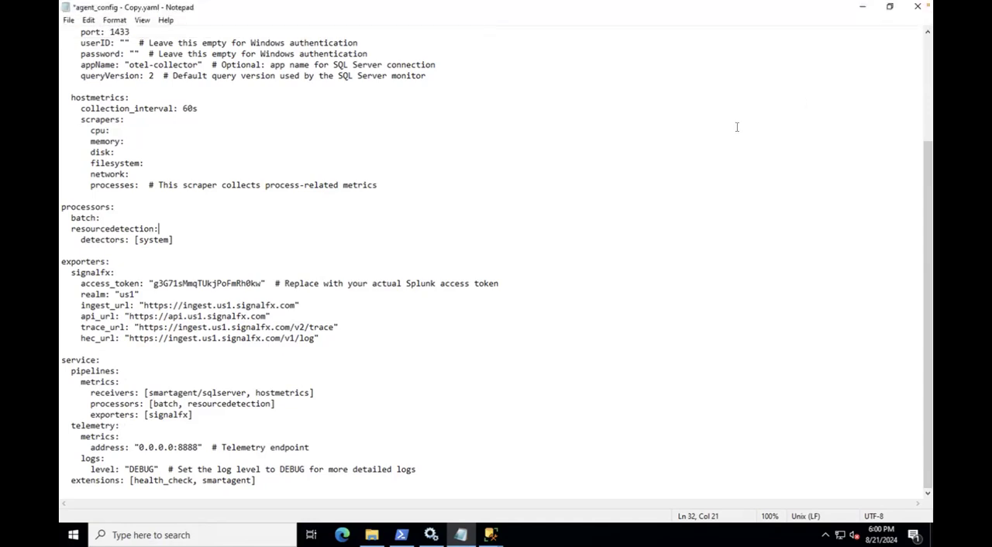
Step: Save and close the edited agent_config - Copy.yaml, and rename the original agent_config.yaml as agent_config_original.yaml
left_click(917, 9)
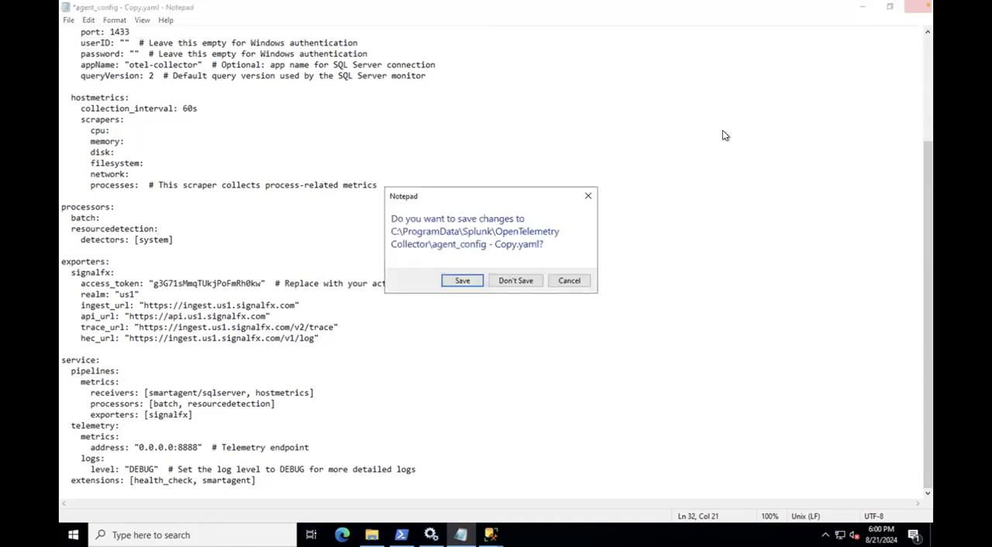
left_click(461, 280)
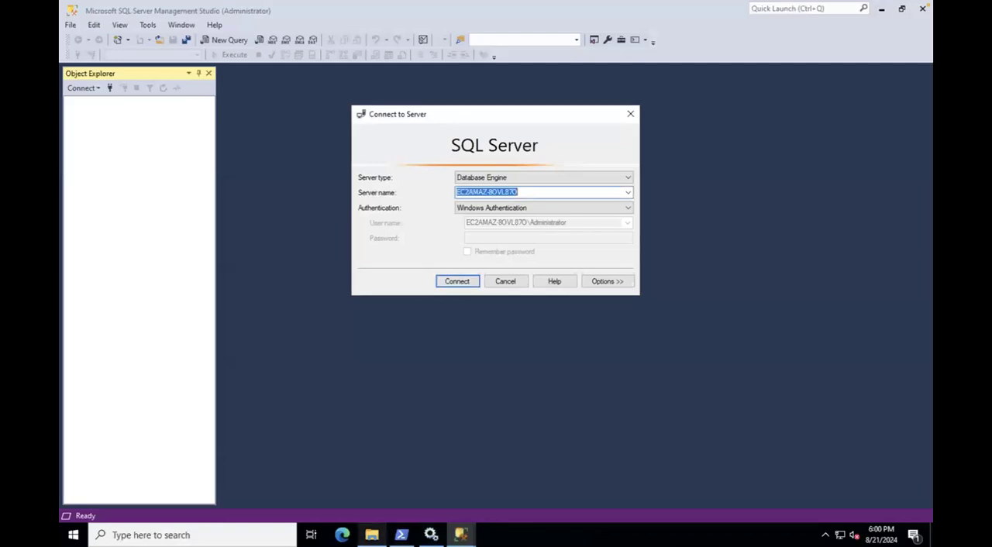
left_click(371, 535)
left_click(306, 98)
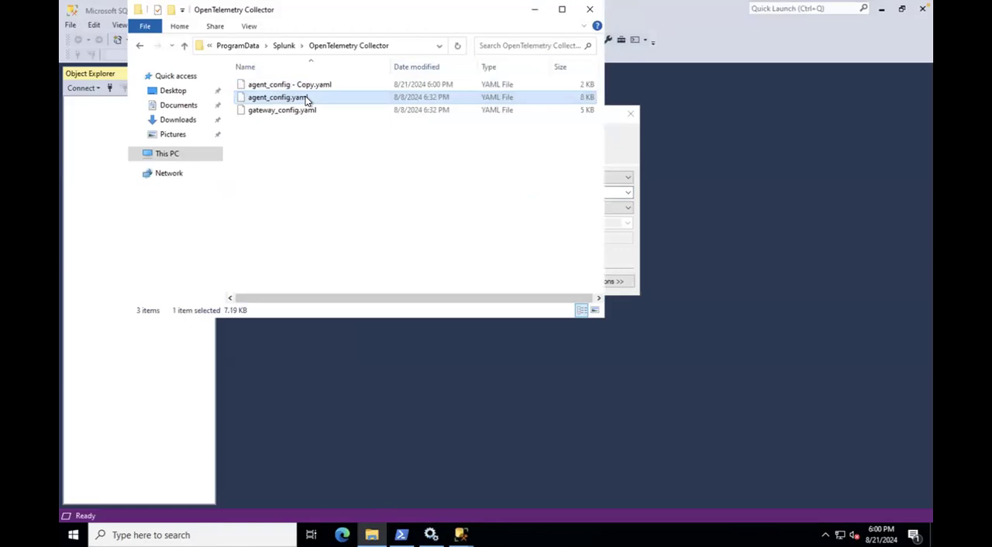
right_click(306, 99)
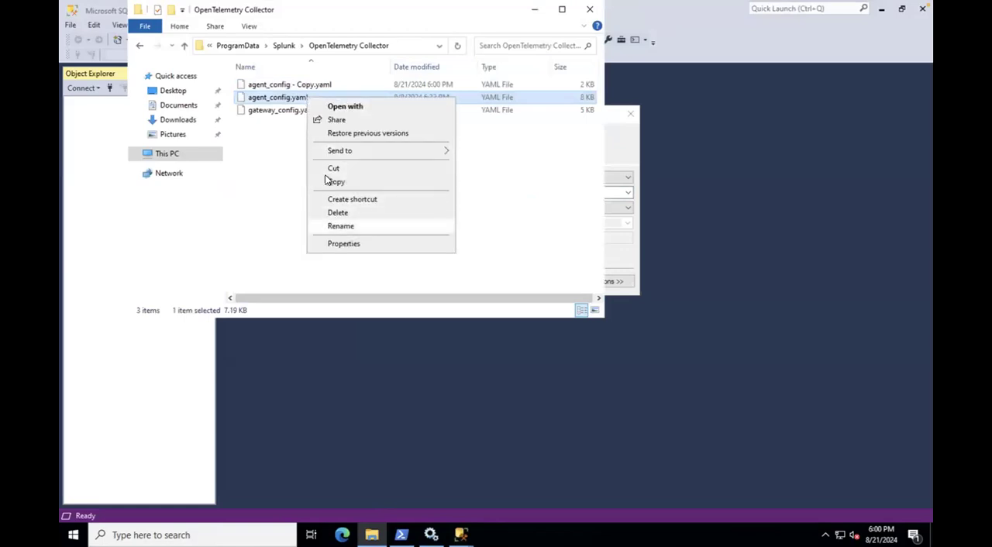
key("m")
left_click(292, 97)
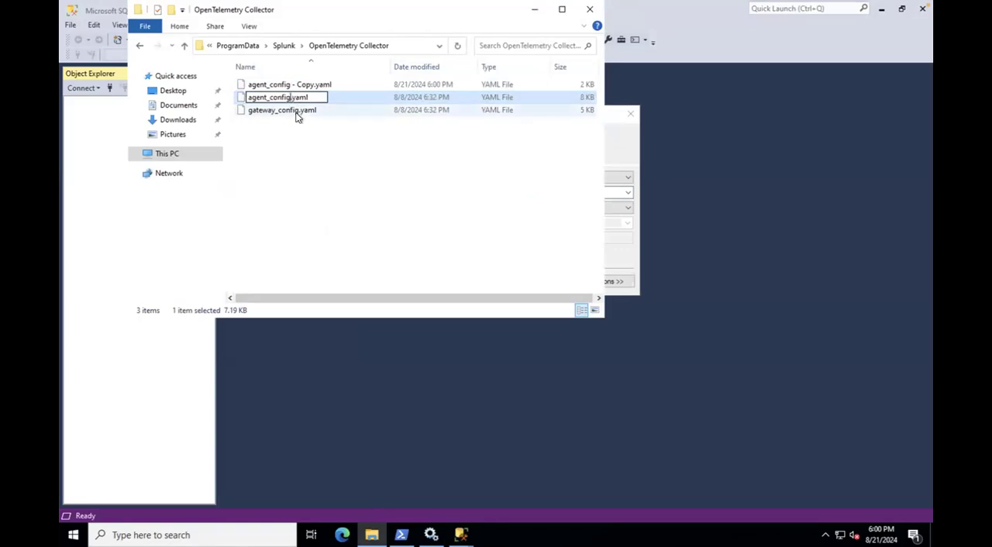
type("_original")
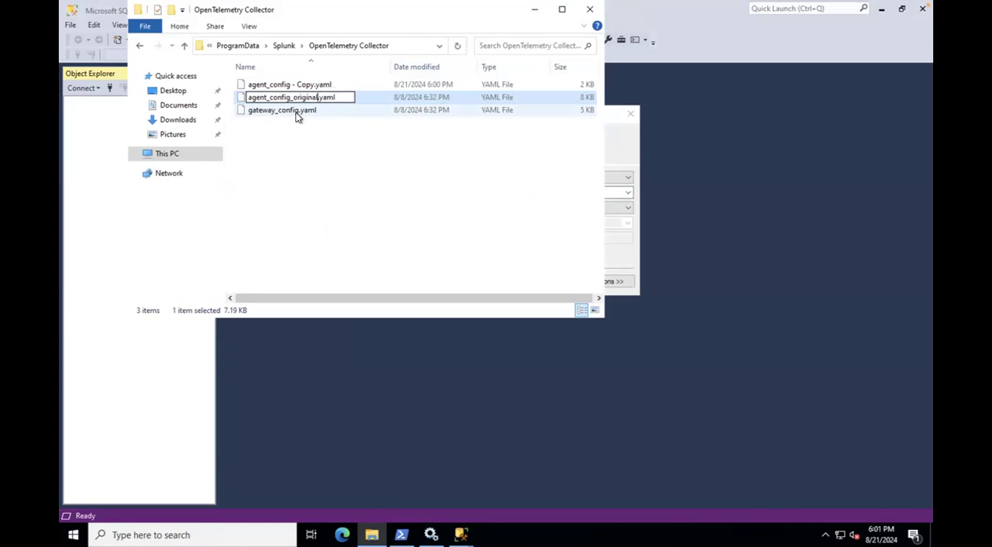
left_click(335, 142)
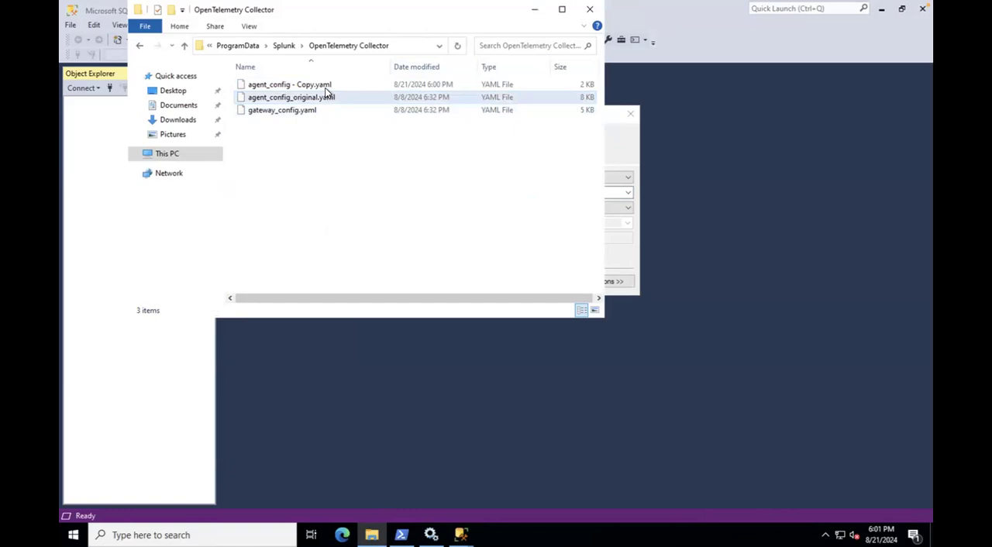
Step: Rename the edited file agent_config - Copy.yaml as agent_config.yaml
left_click(327, 88)
right_click(326, 87)
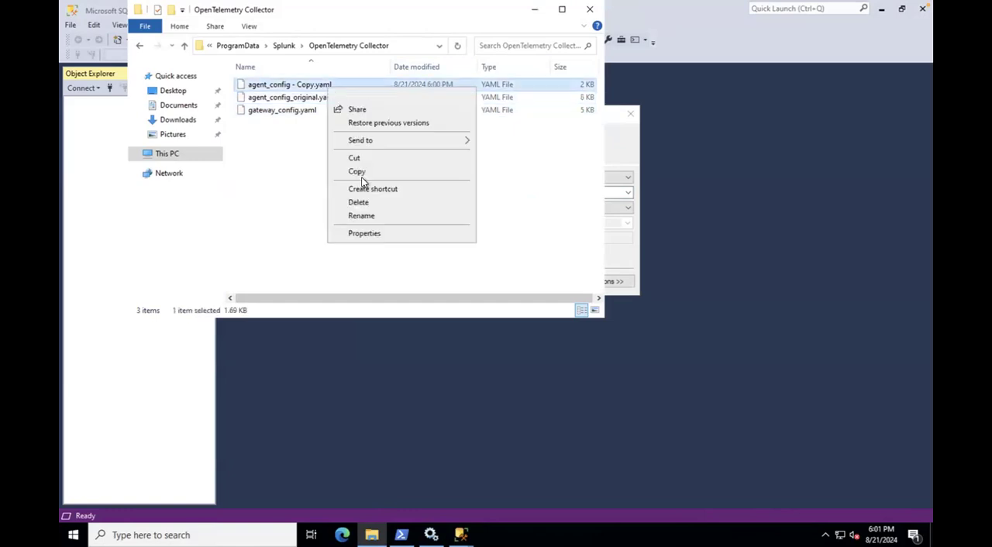
left_click(362, 216)
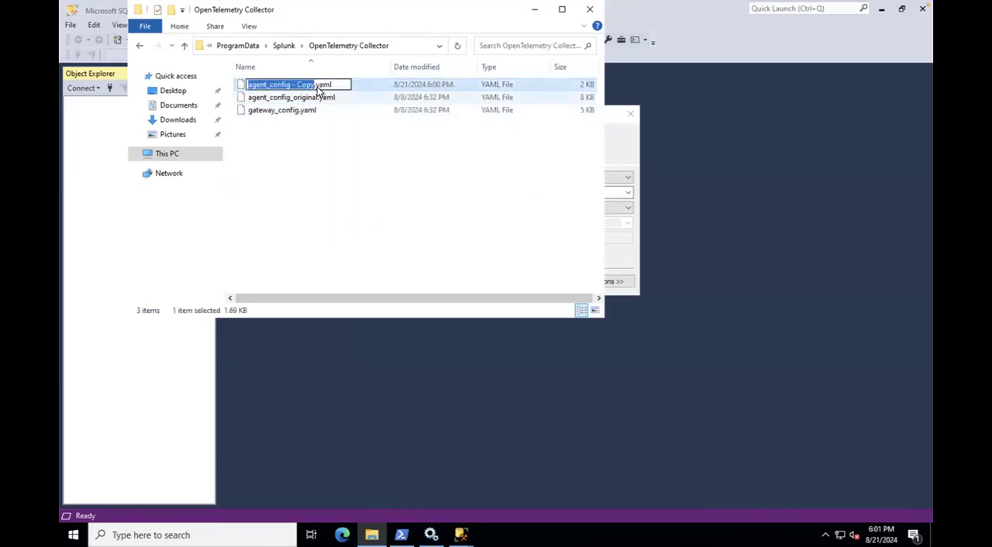
left_click(314, 84)
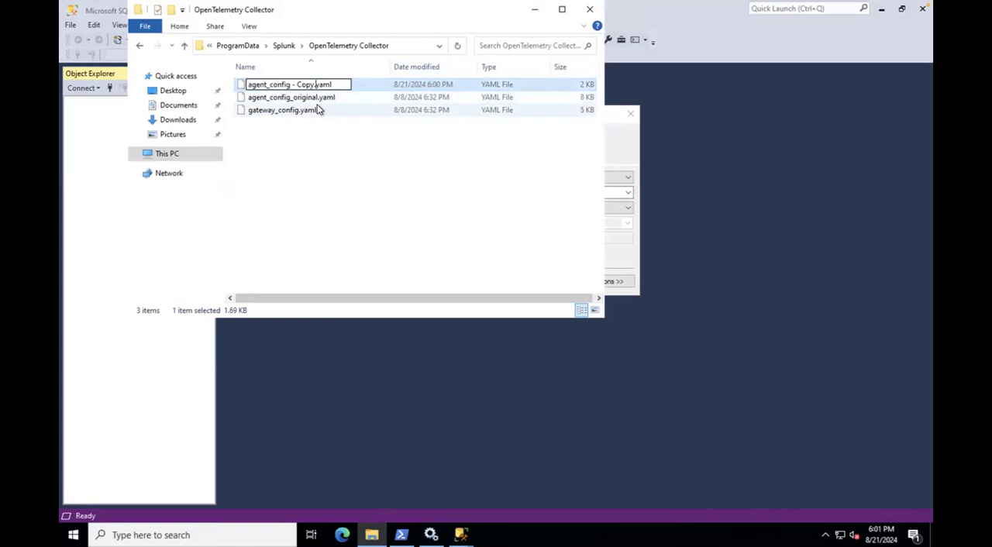
key("BackSpace")
left_click(330, 161)
left_click(337, 87)
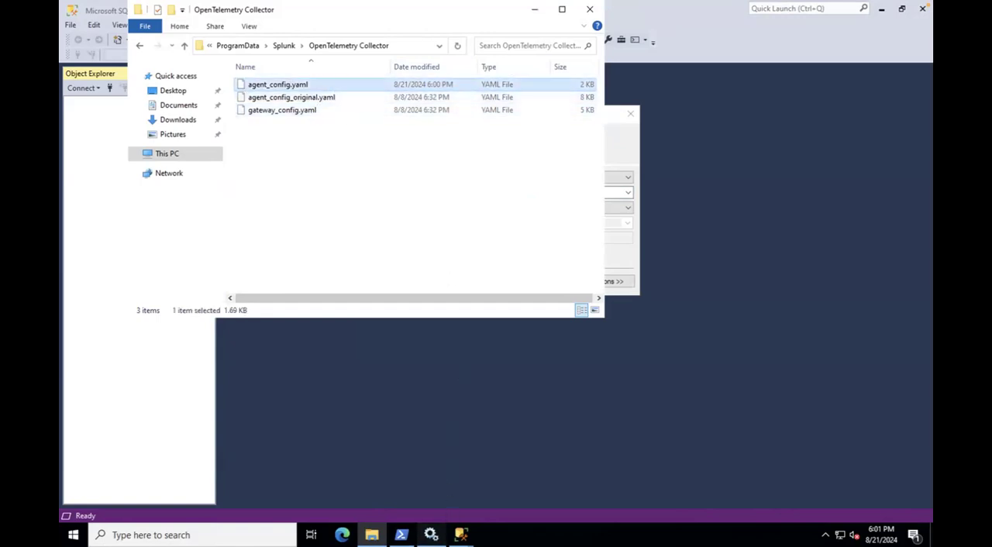
Step: Stop, start and restart the Splunk OpenTelemetry Collector service, and close the Services window
left_click(431, 535)
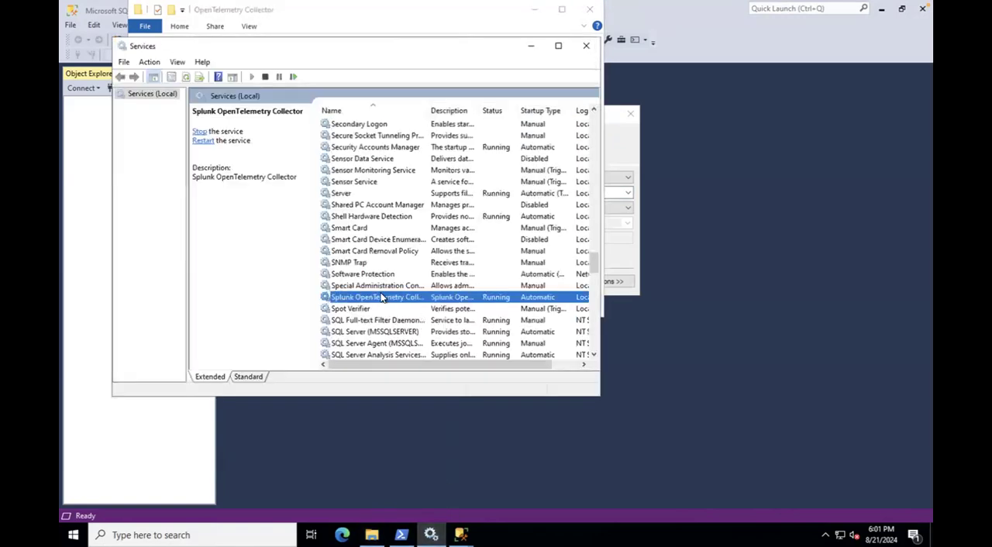
left_click(200, 134)
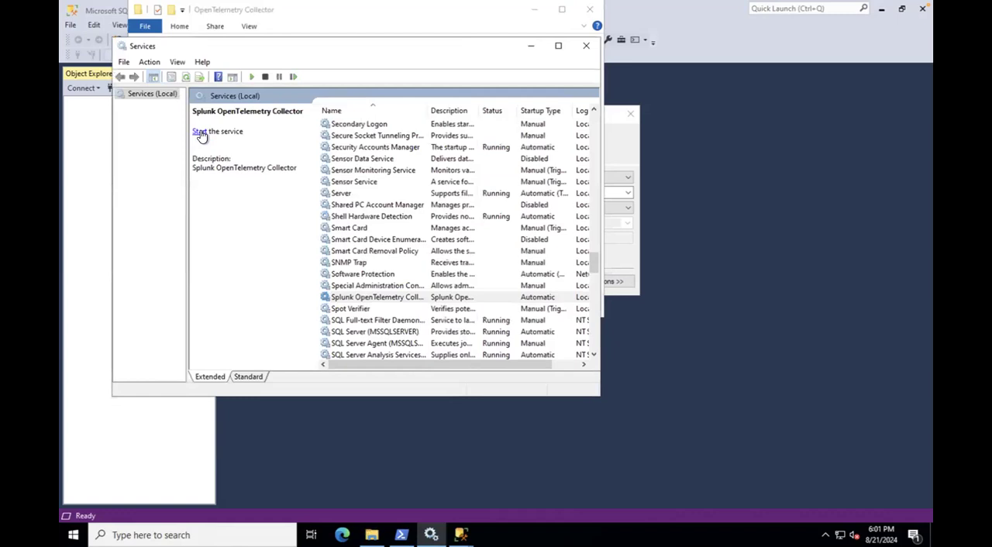
left_click(200, 133)
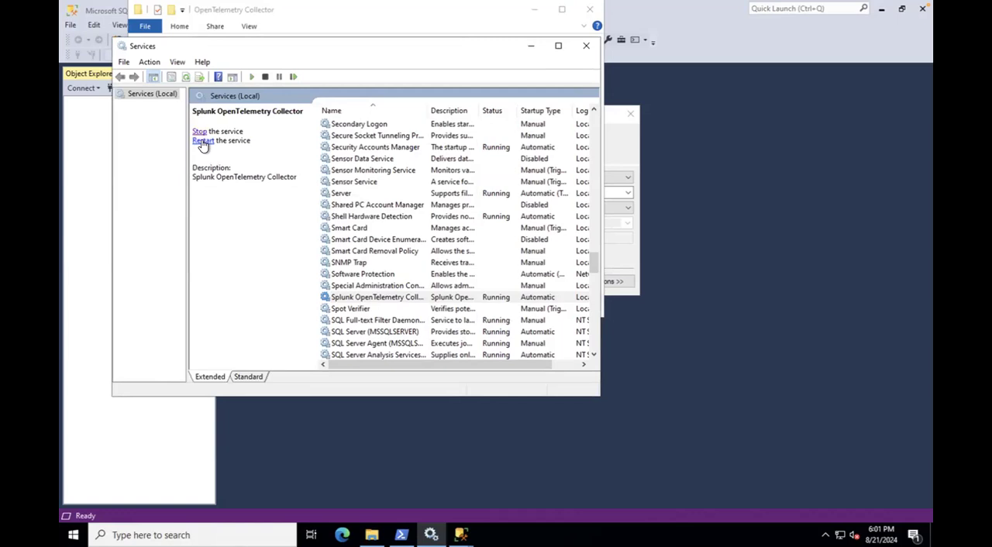
left_click(202, 141)
left_click(202, 142)
left_click(585, 46)
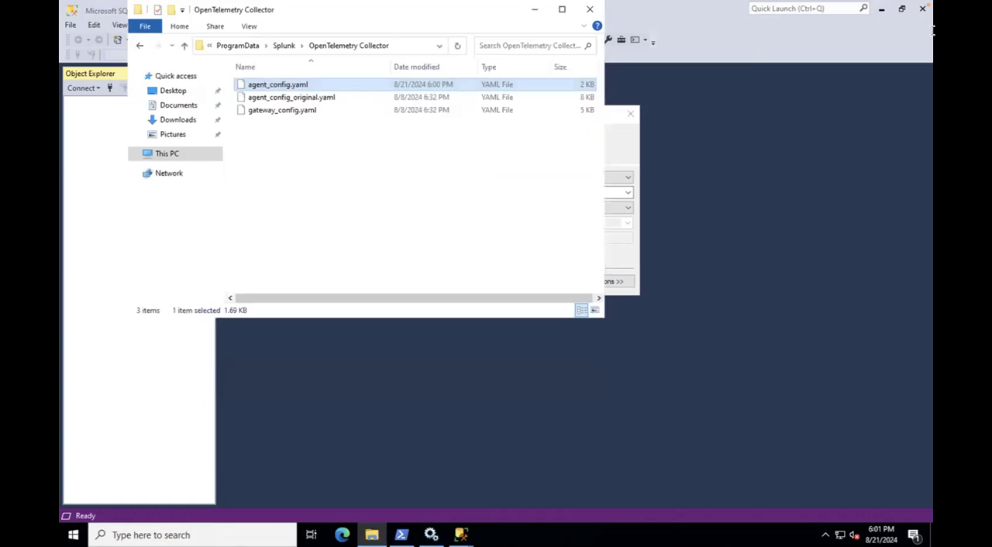
Step: Clear File Explorer from view and take the remote desktop session out of full screen
left_click(882, 14)
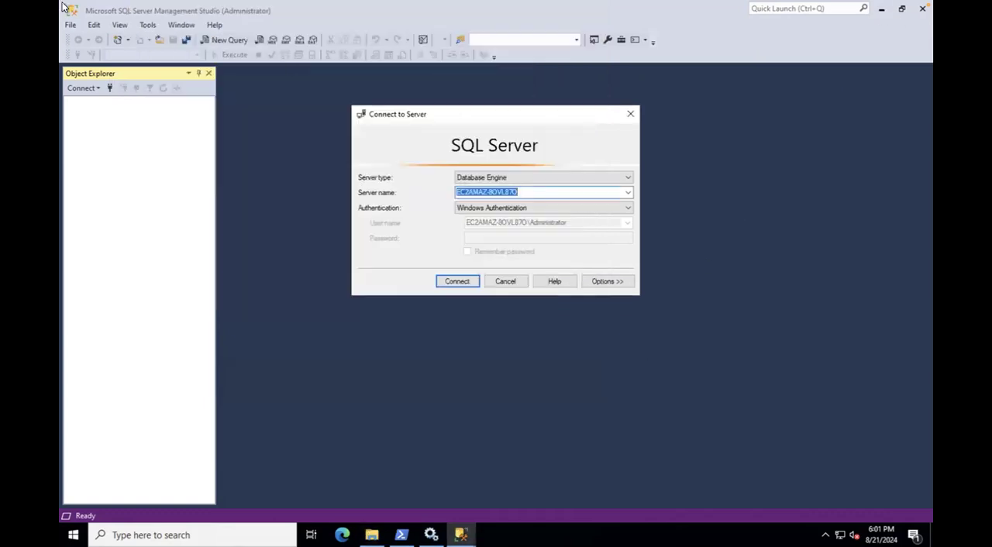
mouse_move(66, 7)
left_click(90, 24)
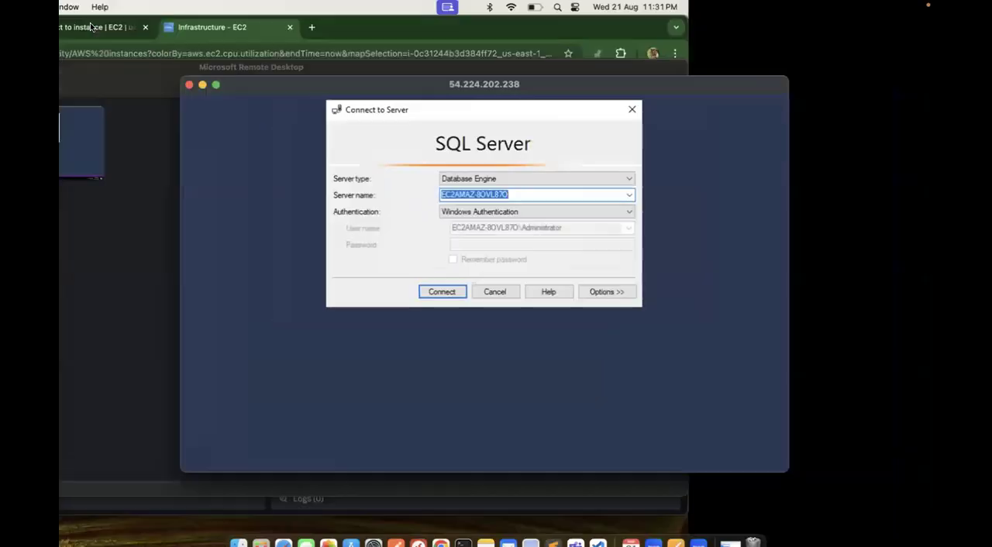
Step: Switch to the Chrome tab with Splunk, open the Infrastructure overview, reload it and check the Datastores section
left_click(113, 227)
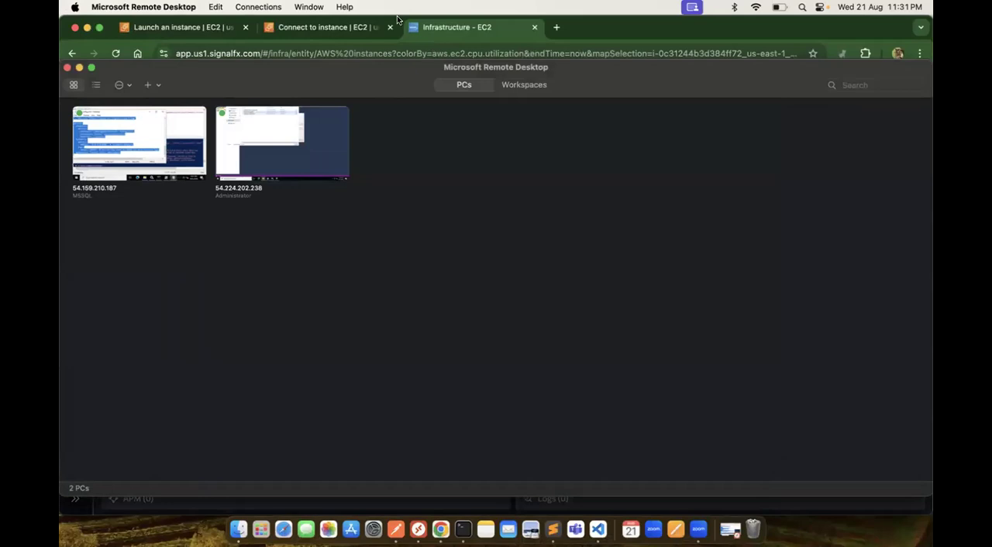
left_click(482, 30)
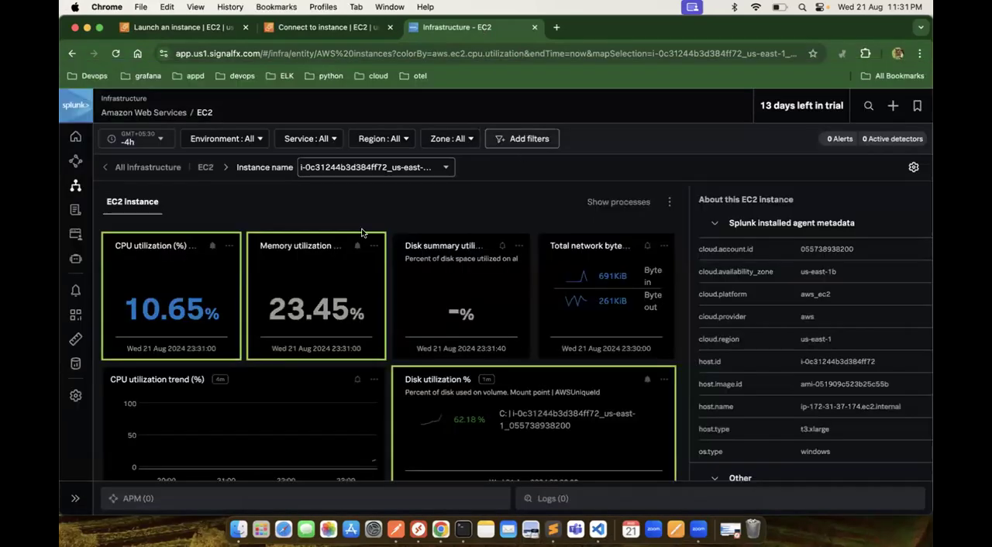
left_click(75, 187)
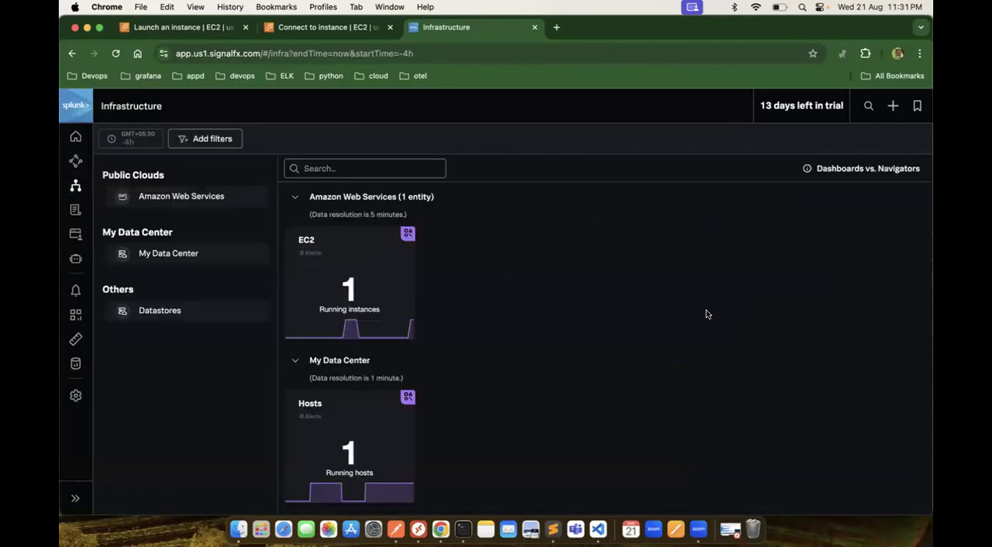
scroll(706, 314, "down", 2)
scroll(706, 314, "down", 4)
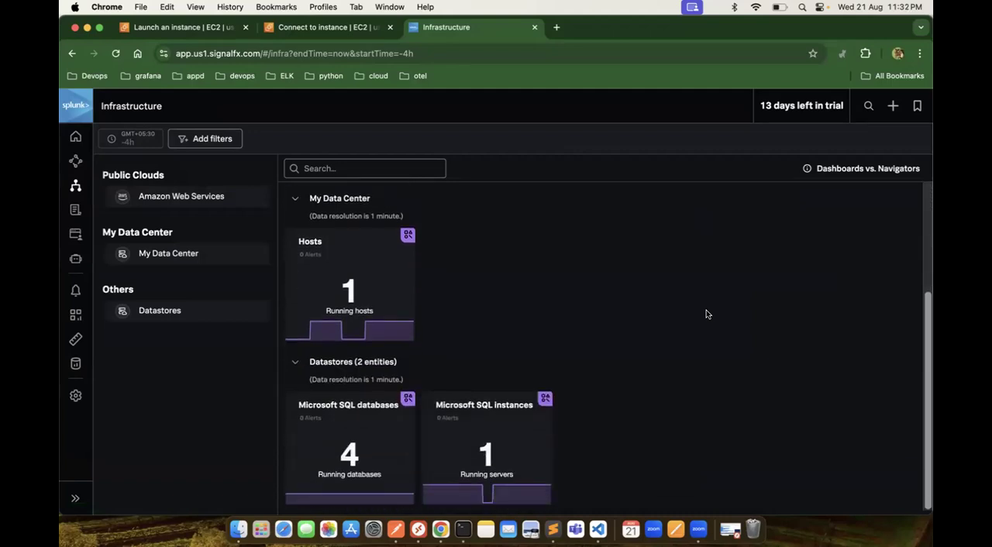
left_click(293, 362)
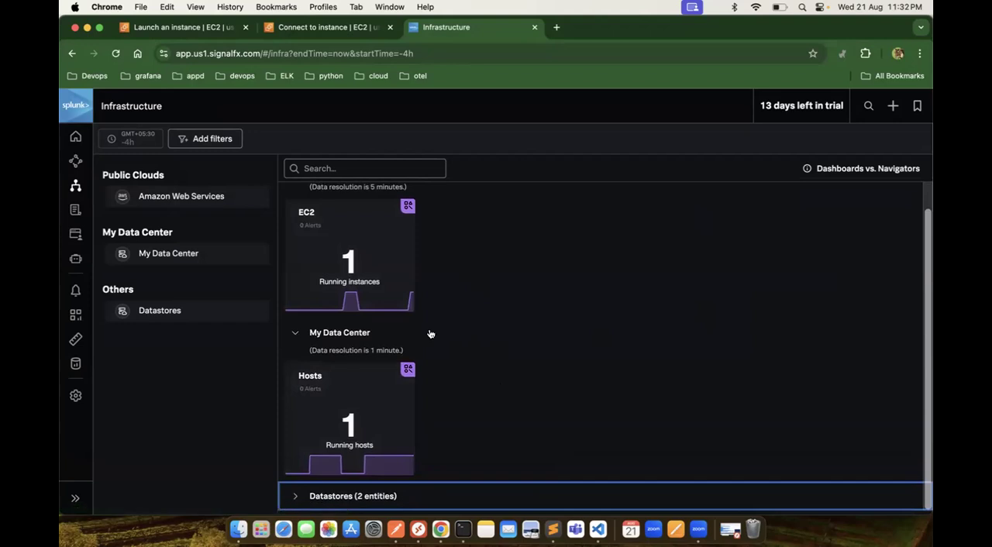
left_click(116, 54)
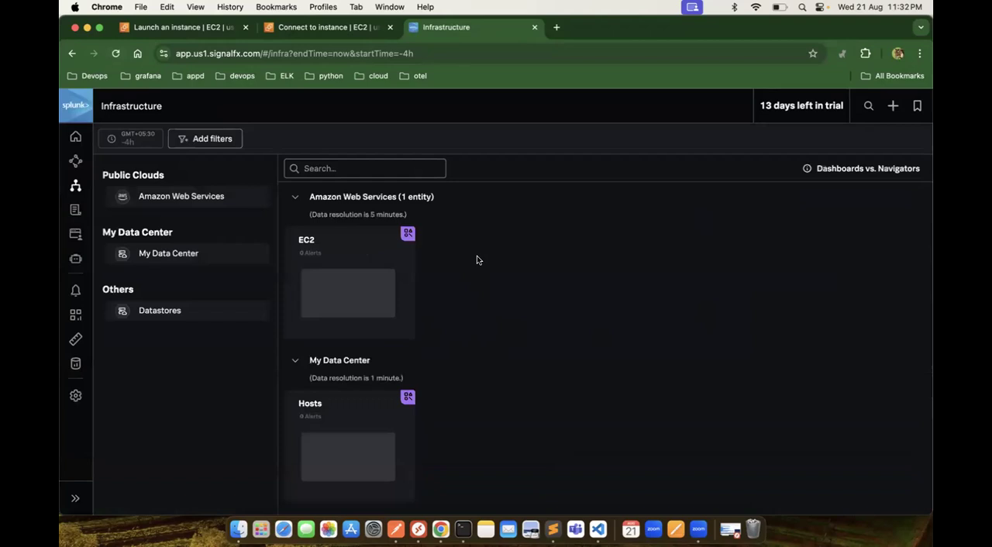
scroll(633, 383, "down", 5)
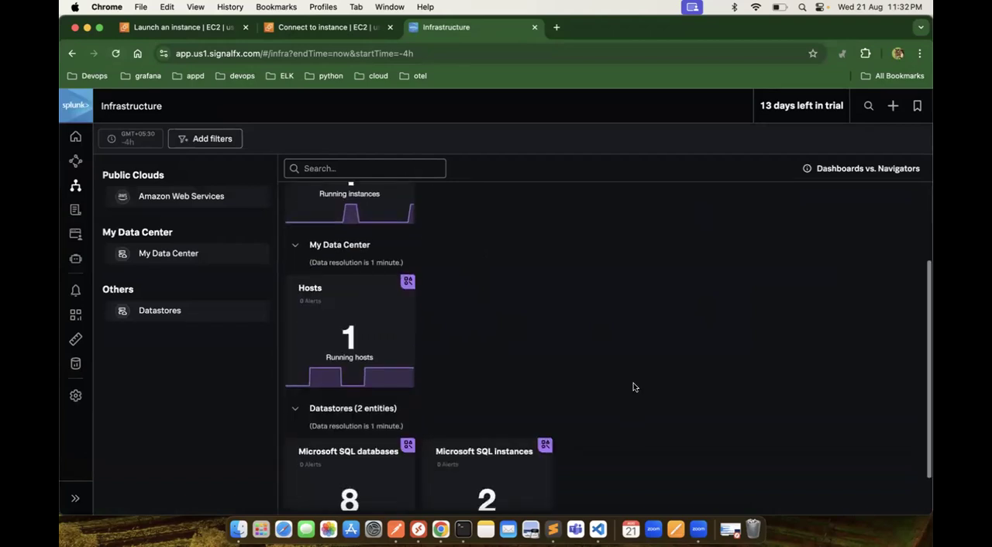
Step: Open the Microsoft SQL databases navigator and examine its database list and summary charts
left_click(363, 451)
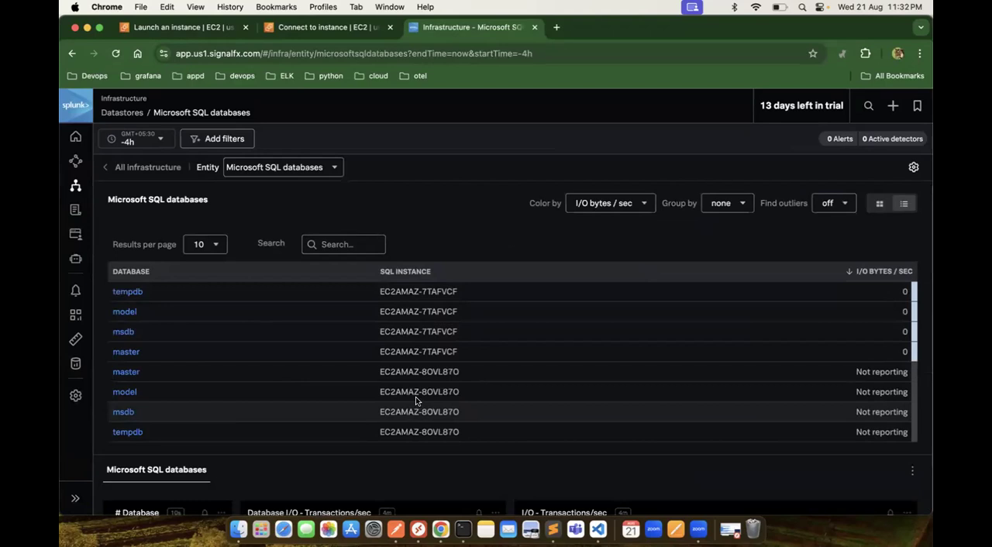
scroll(597, 407, "down", 3)
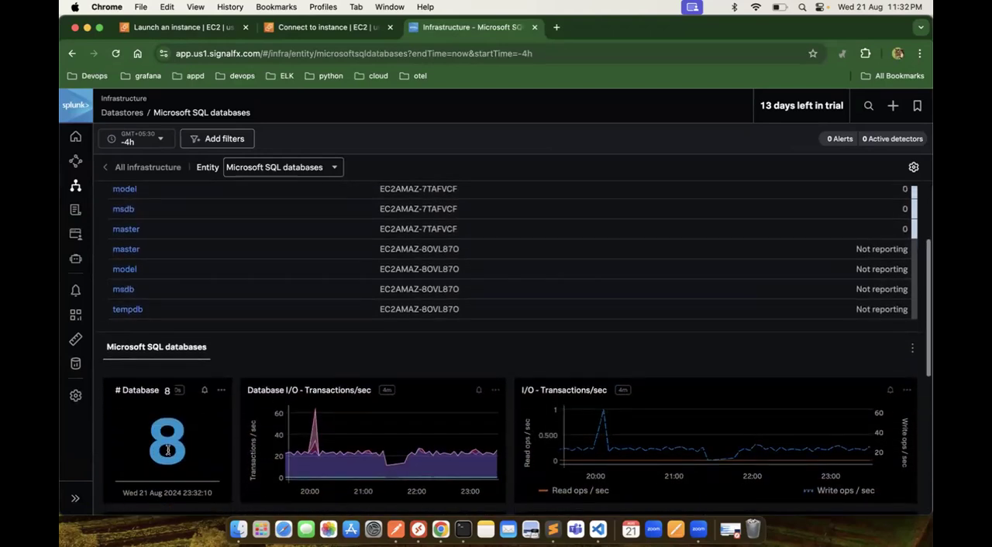
scroll(251, 278, "up", 3)
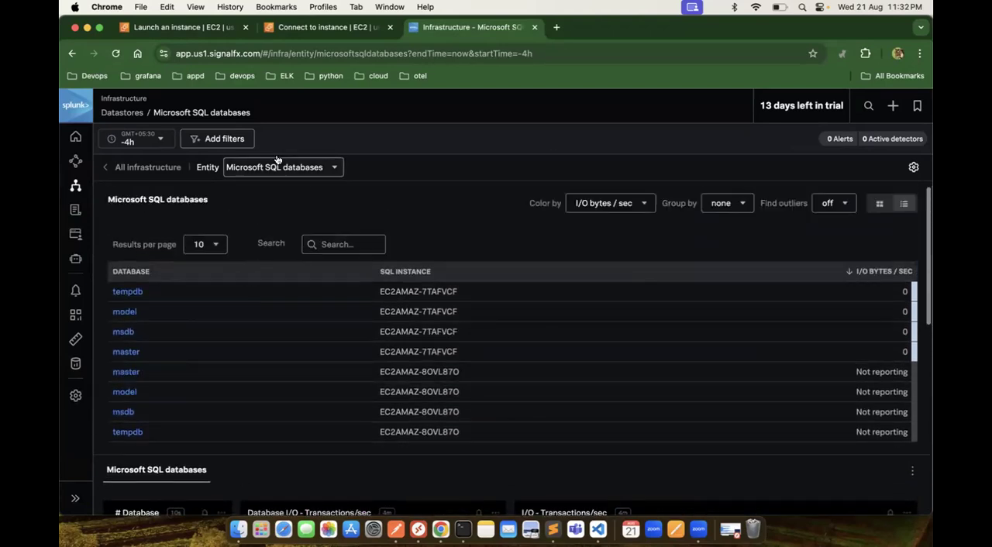
Step: Change the entity to Microsoft SQL instances and open the EC2AMAZ-8OVL87O server's dashboard
left_click(337, 168)
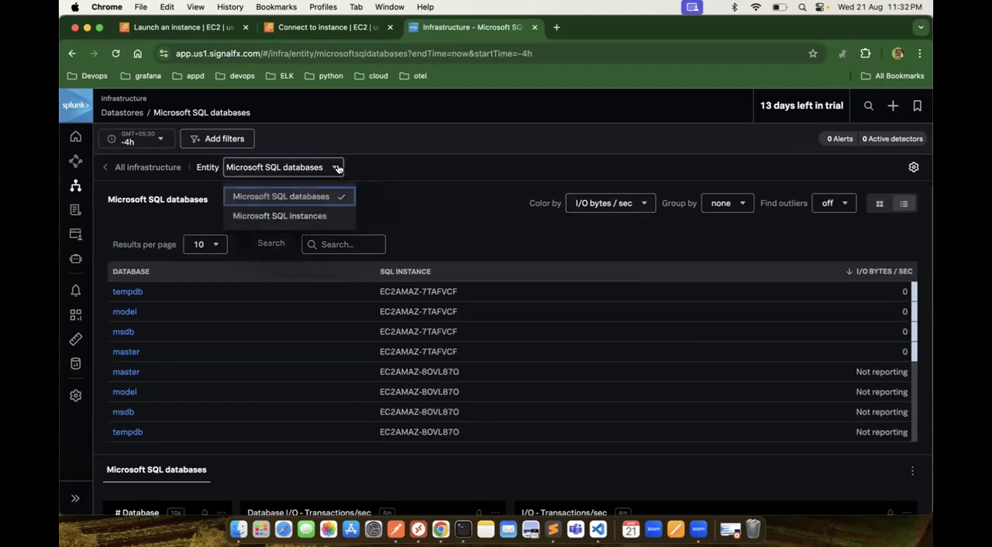
left_click(332, 216)
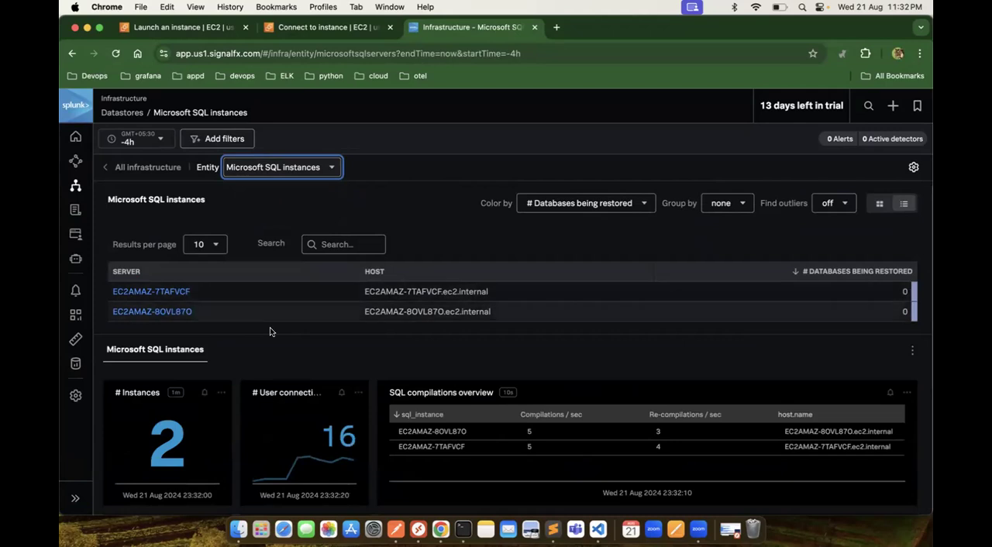
left_click(169, 313)
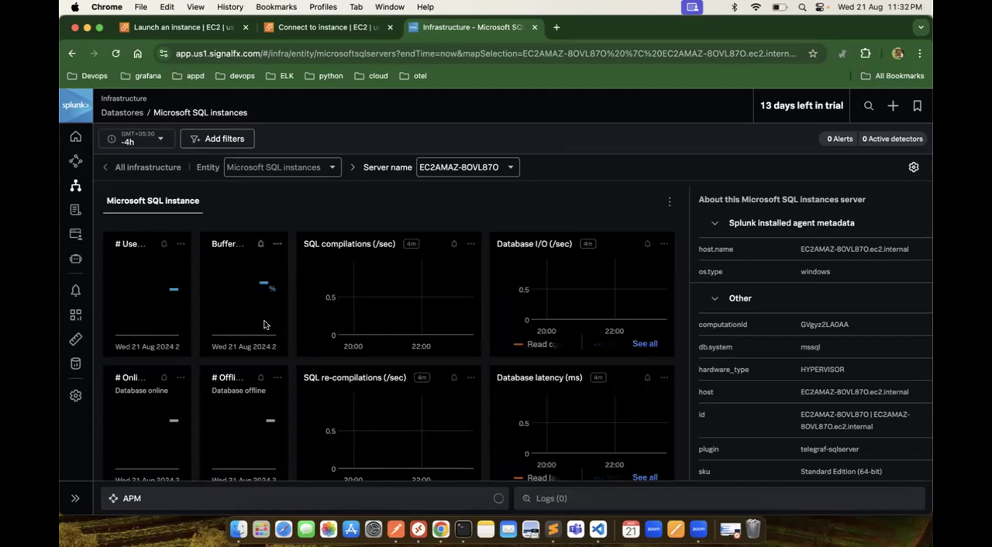
Step: Set the dashboard's time range to Last 1 minute and review the SQL instance charts
left_click(165, 142)
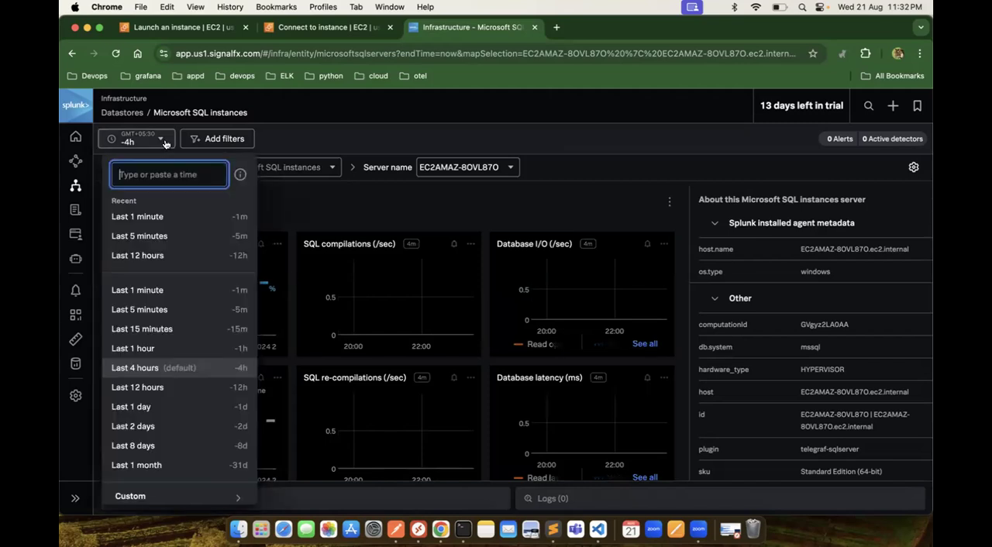
left_click(154, 224)
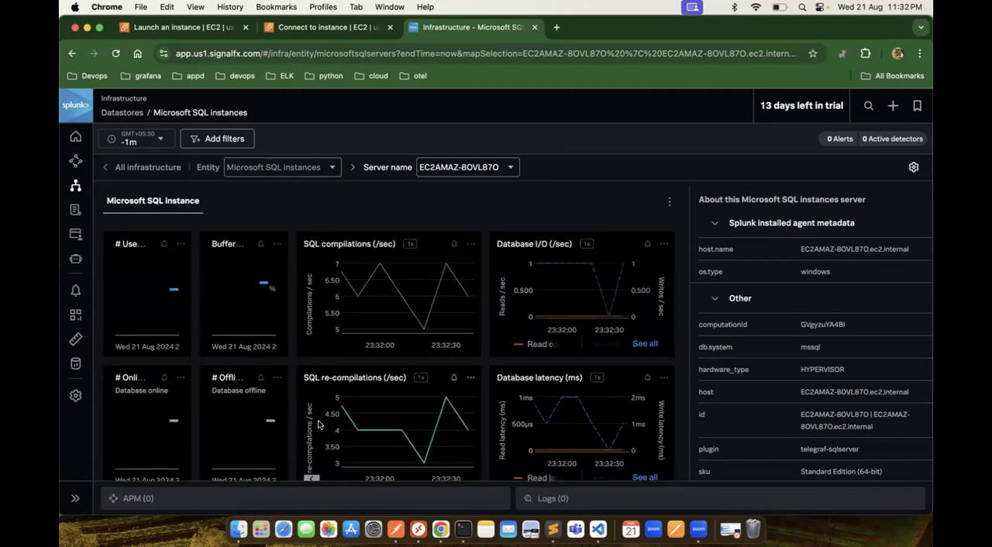
scroll(317, 424, "down", 10)
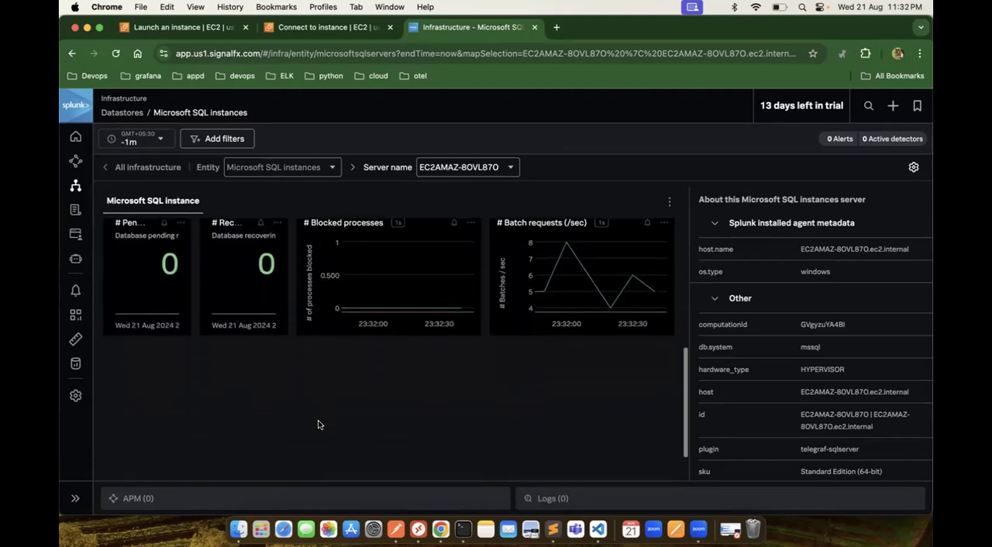
scroll(318, 422, "up", 10)
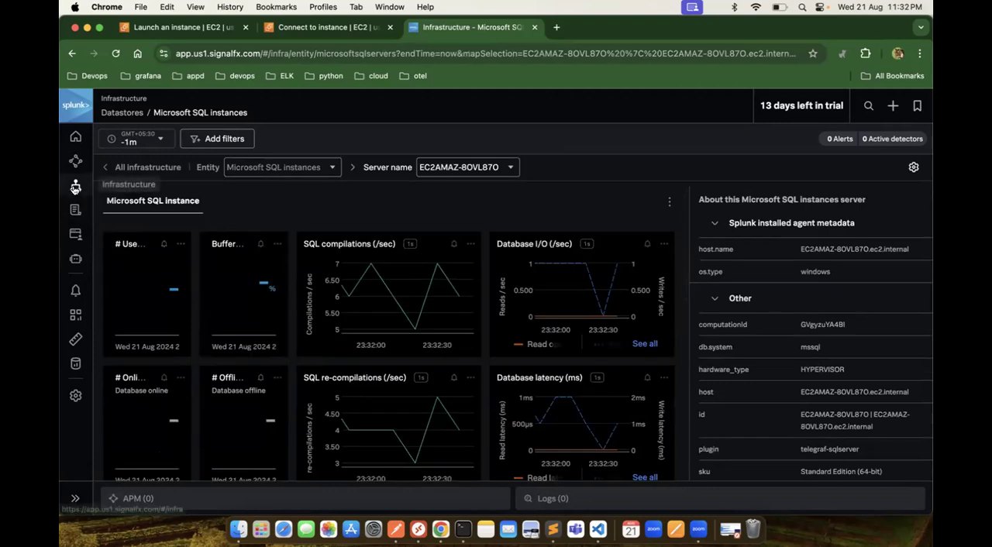
Step: Return to the Infrastructure overview and open the Microsoft SQL instances navigator from Datastores
left_click(75, 187)
scroll(498, 401, "down", 3)
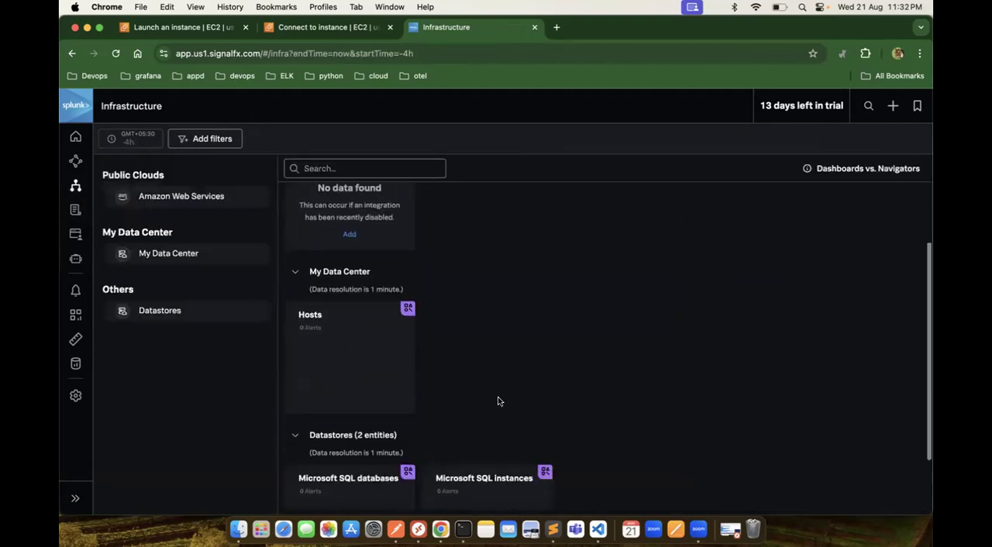
scroll(498, 400, "down", 2)
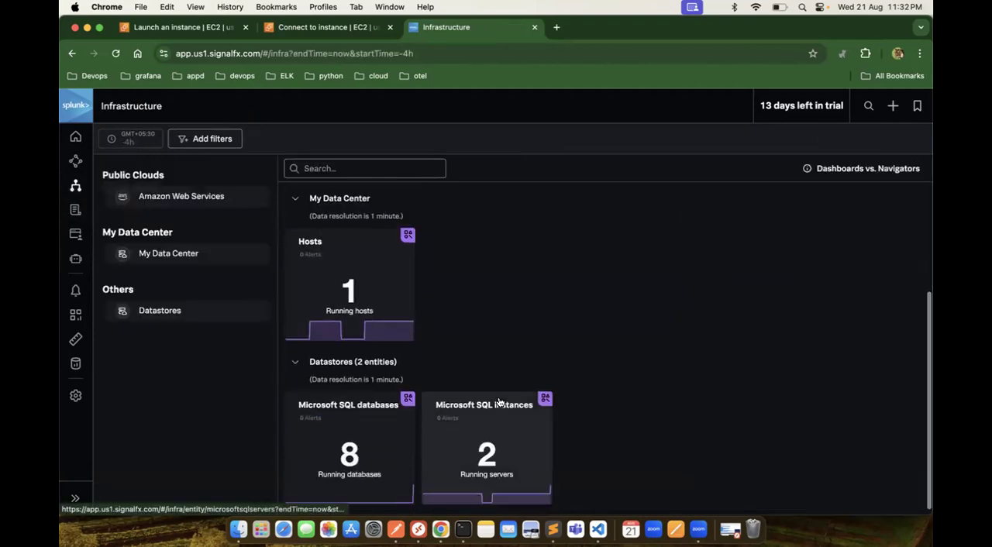
left_click(519, 444)
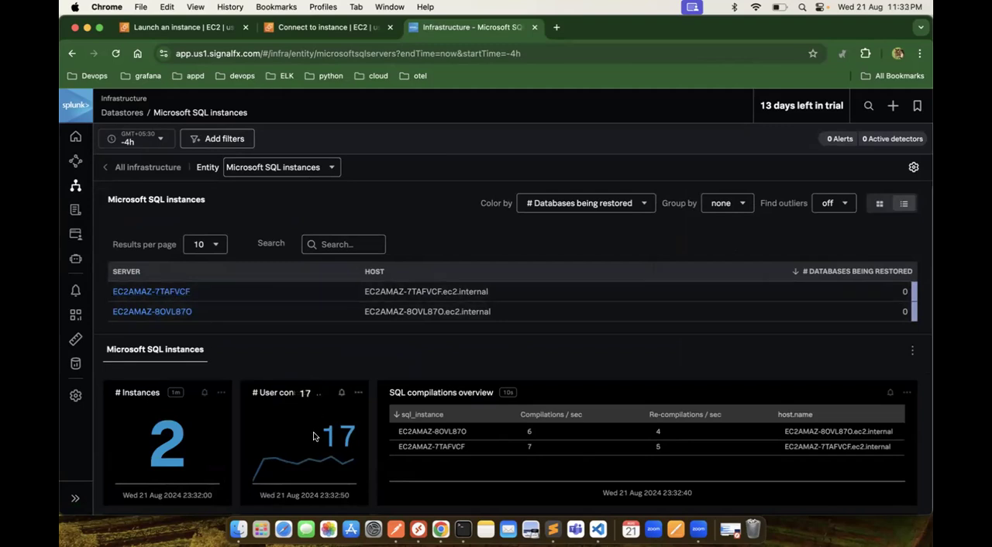
Step: Review the overview charts for all Microsoft SQL instances and open the EC2AMAZ-7TAFVCF server's dashboard
scroll(313, 436, "down", 4)
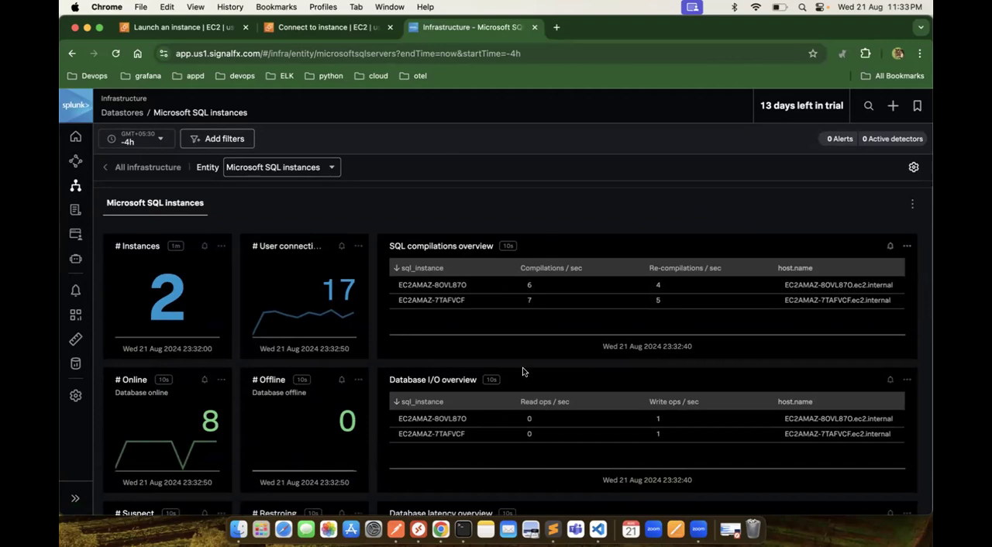
scroll(543, 403, "up", 1)
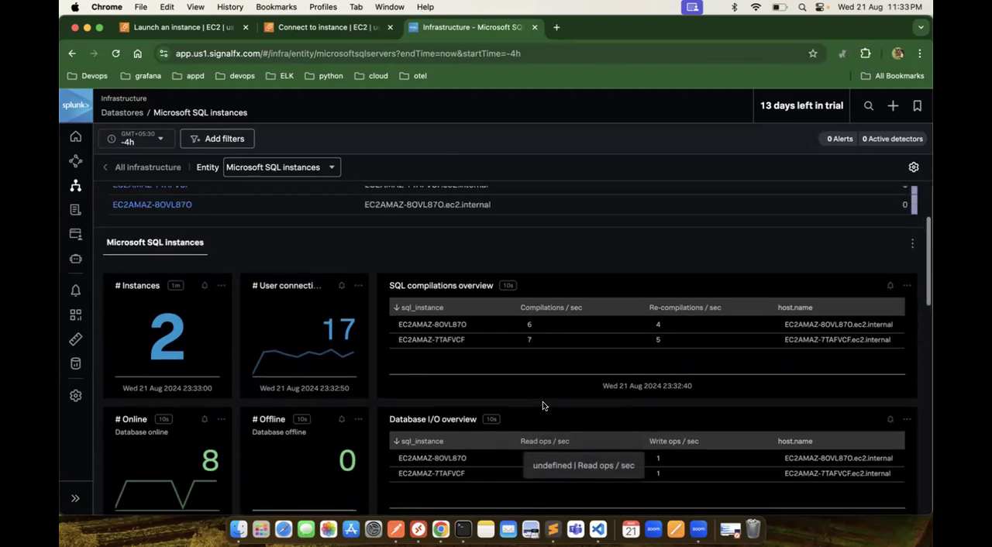
scroll(543, 401, "up", 3)
left_click(172, 294)
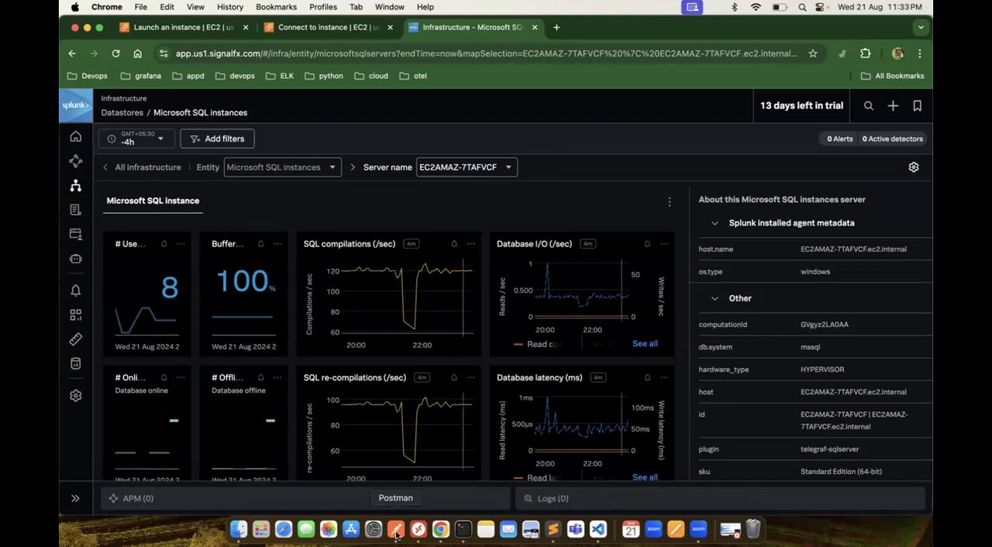
Step: Open Data Management, reload the deployed integrations to check their status, and show the available integrations
left_click(74, 365)
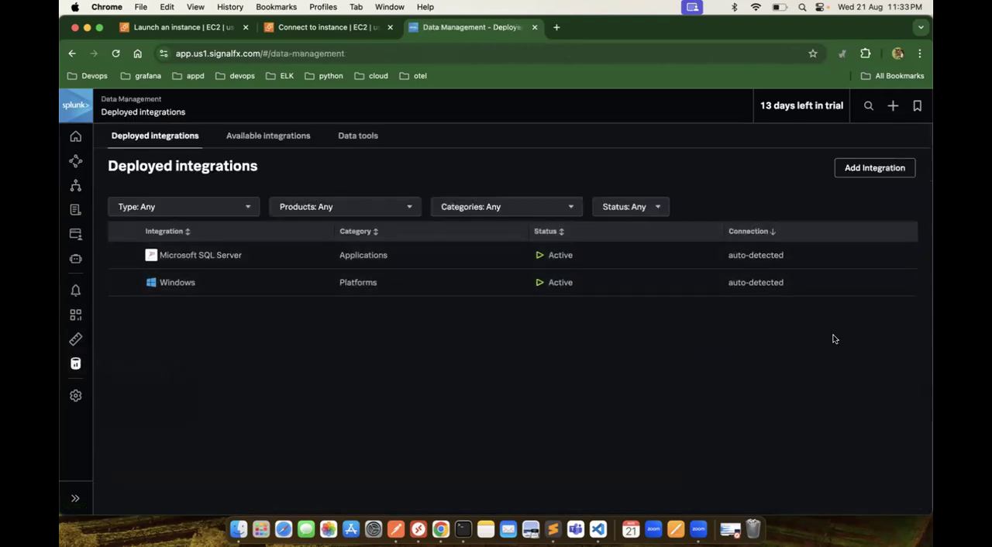
left_click(115, 53)
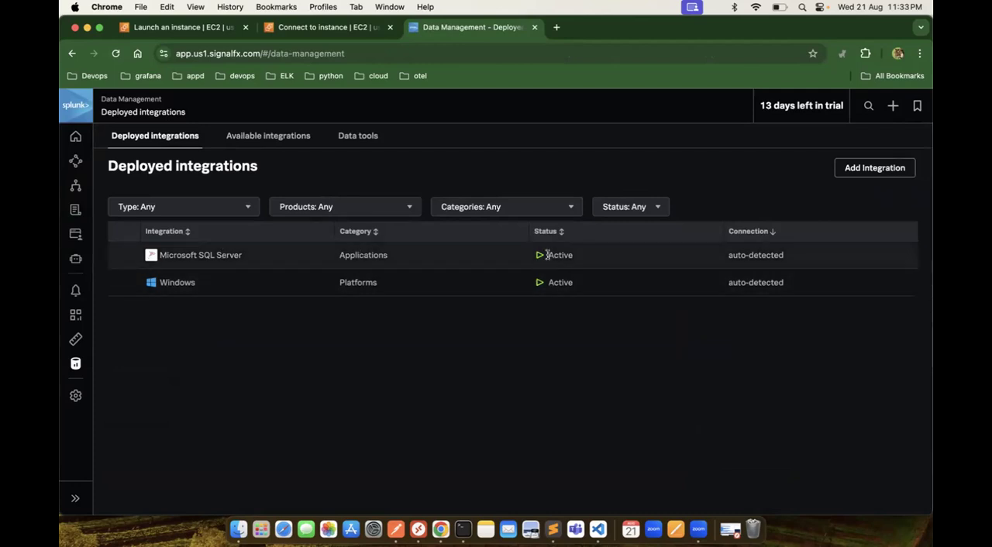
left_click(293, 136)
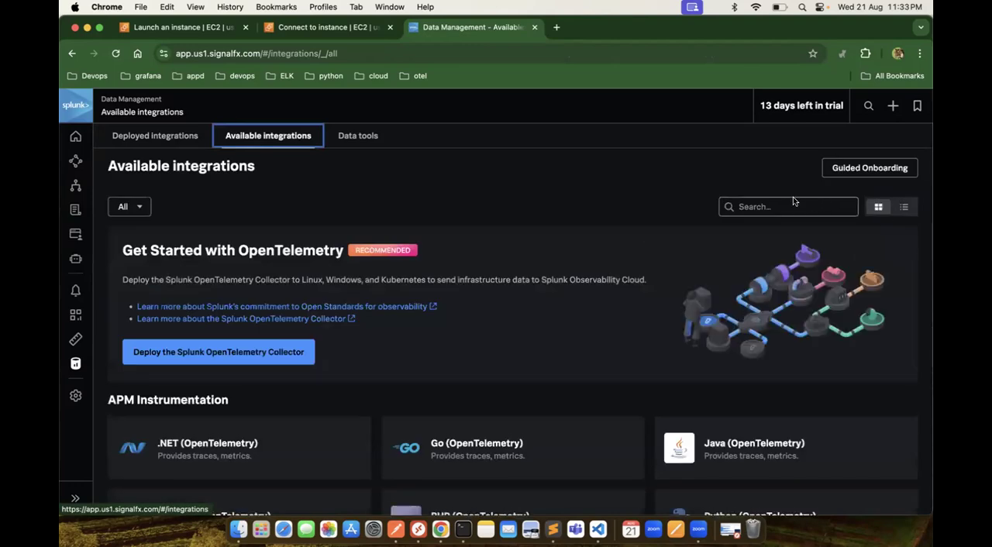
Step: Search the available integrations for "micros" and open the Microsoft SQL Server integration
left_click(790, 204)
type("mssq")
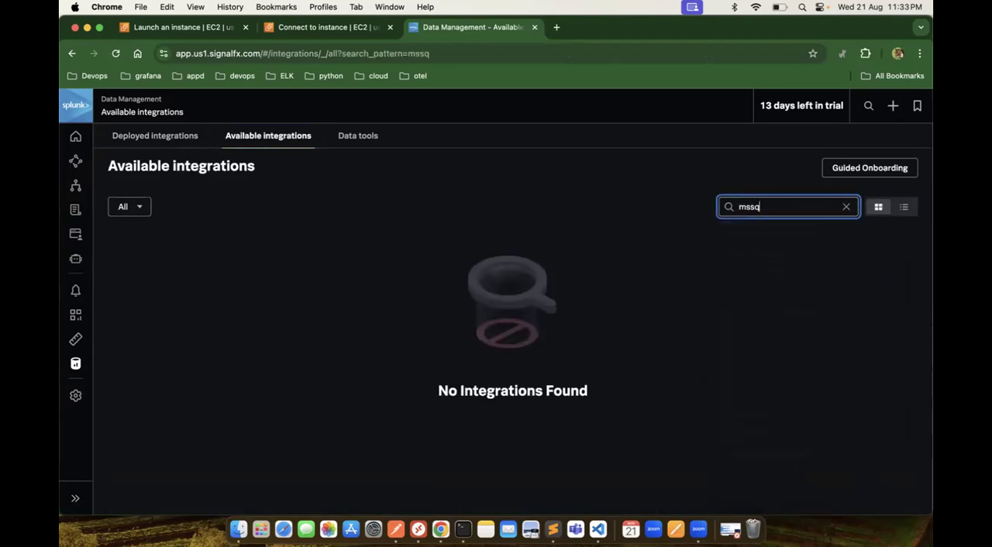
key("BackSpace")
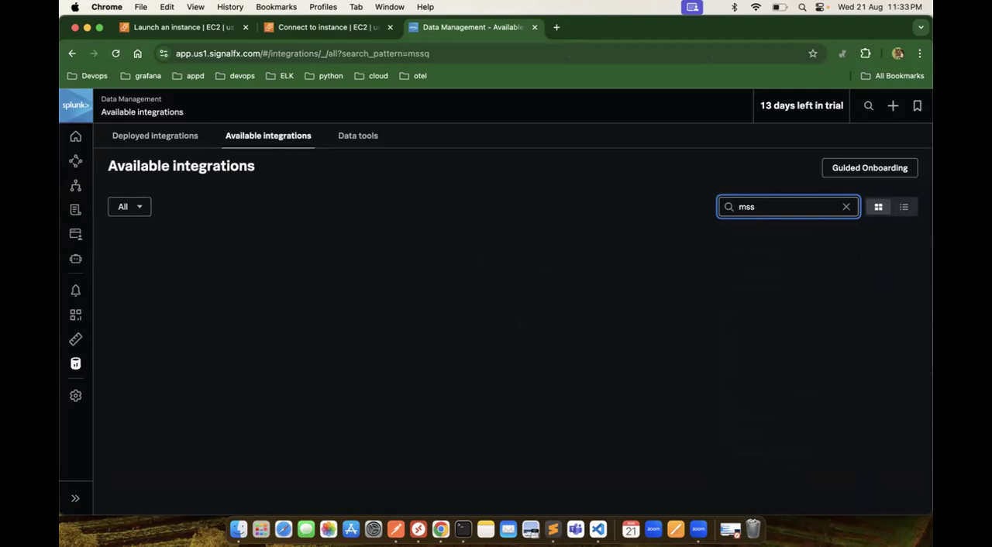
type("icros")
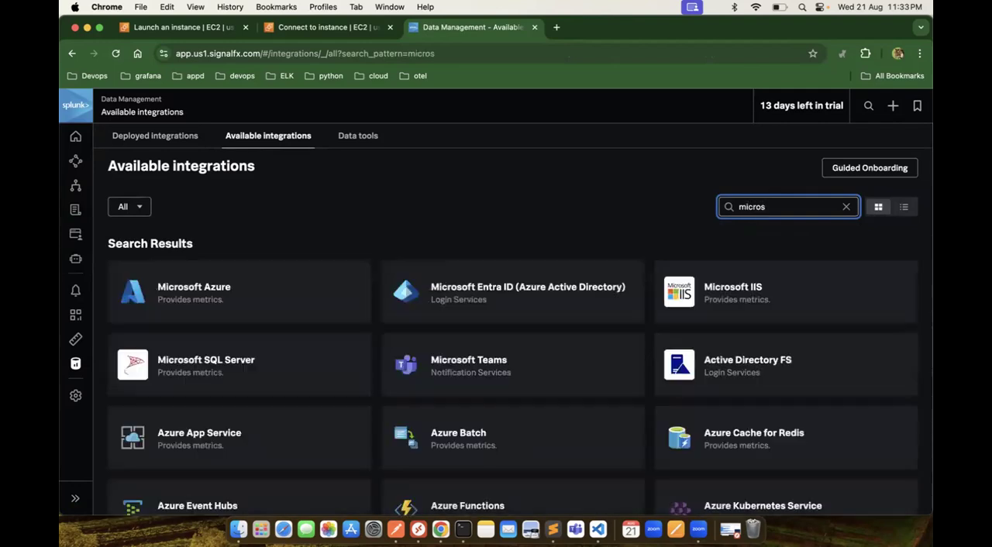
left_click(234, 377)
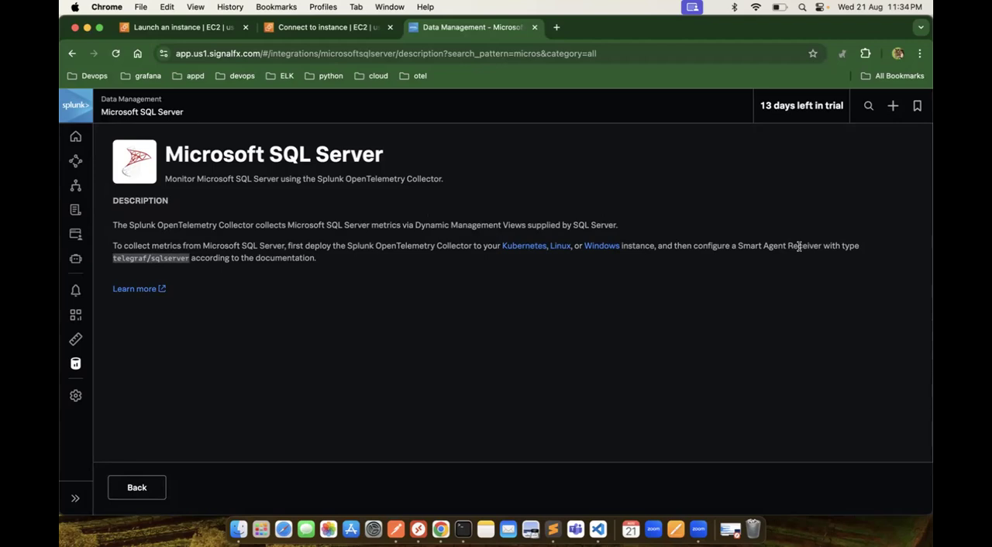
Step: Open the Microsoft SQL Server integration's Learn more documentation in a new browser tab and switch to it
right_click(141, 288)
left_click(186, 293)
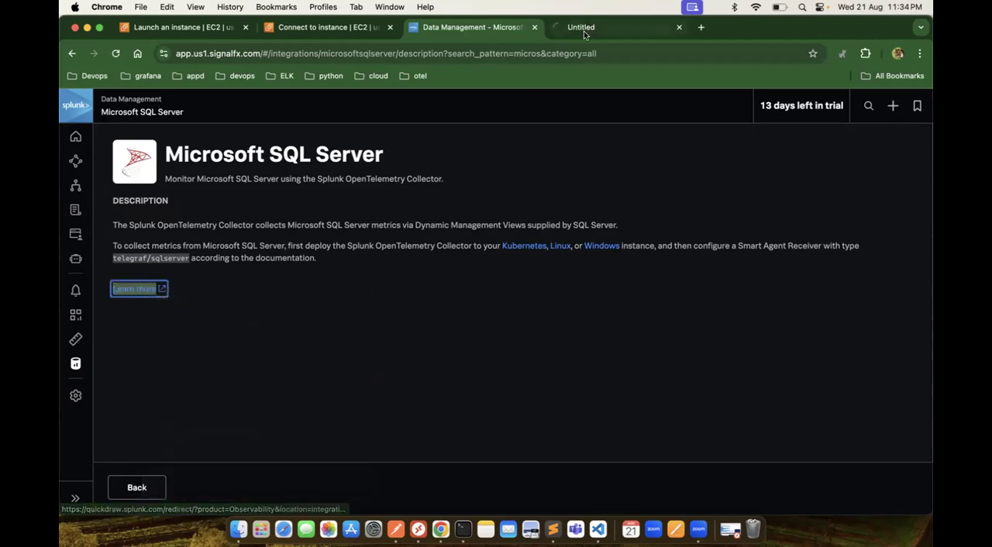
left_click(583, 30)
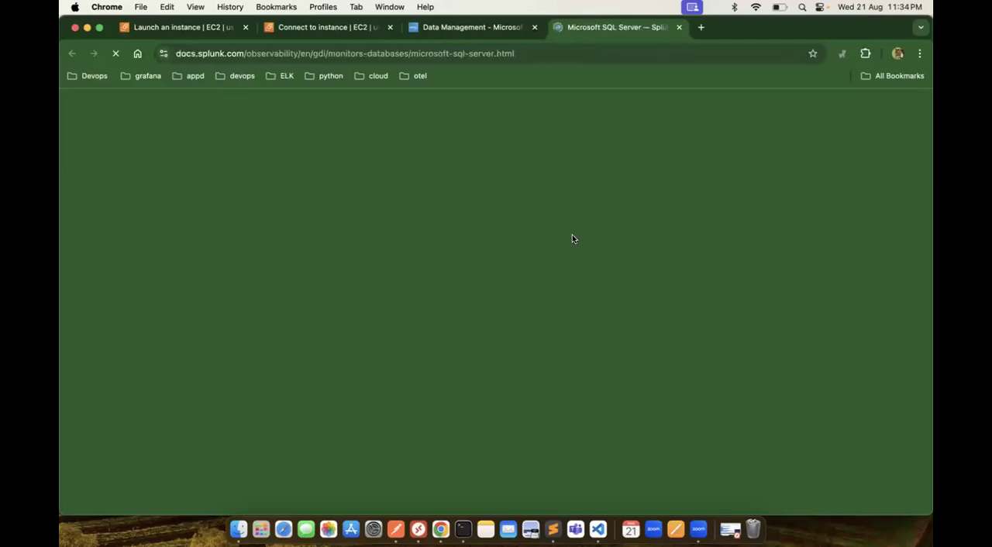
Step: Examine the documentation's installation steps, authentication options, smartagent/sqlserver receiver examples and metrics pipeline configuration
scroll(517, 368, "down", 1)
scroll(517, 370, "down", 15)
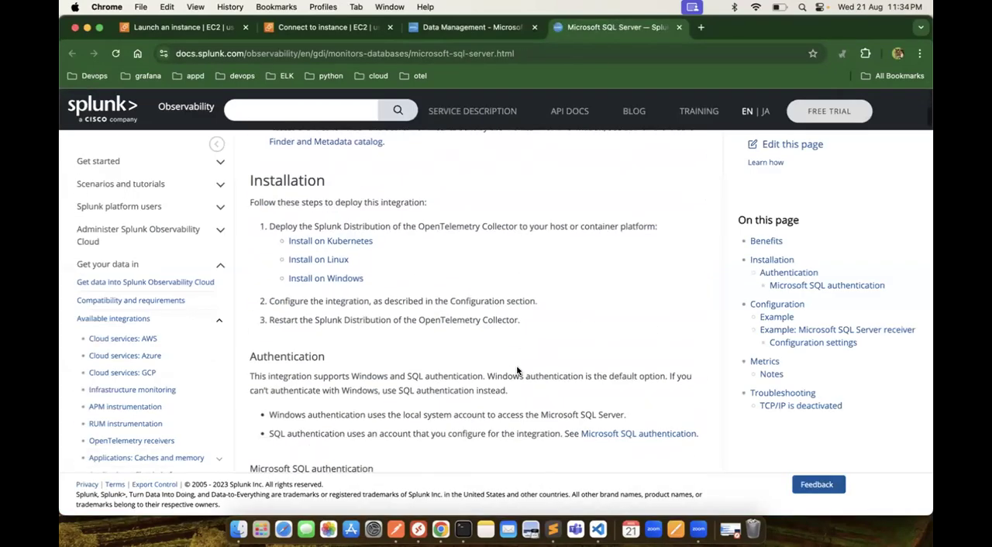
scroll(517, 370, "down", 1)
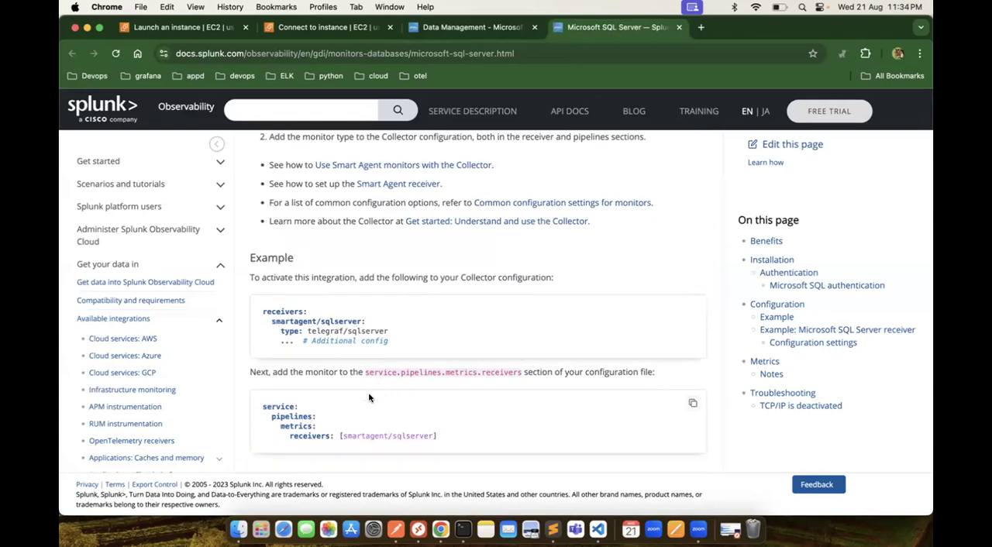
scroll(383, 399, "down", 2)
scroll(360, 389, "down", 6)
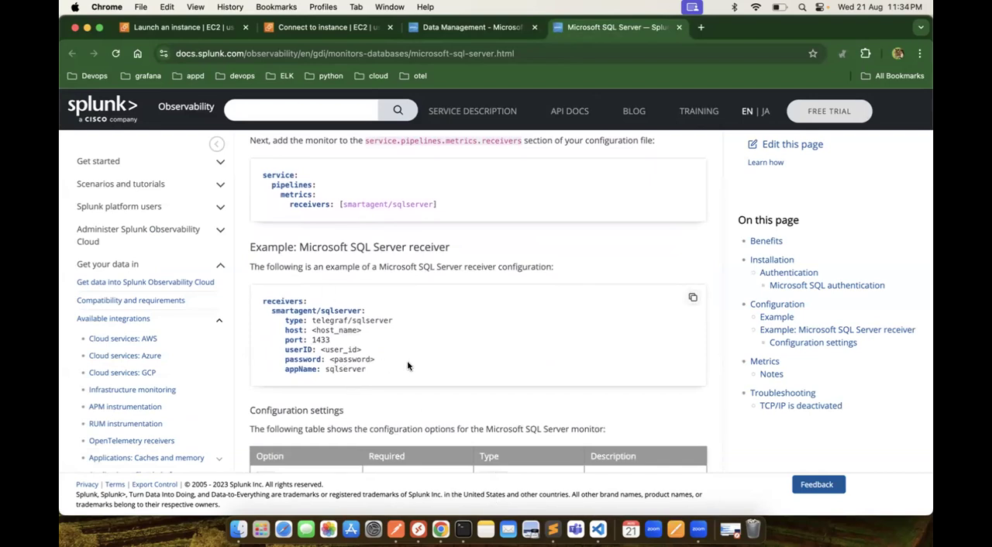
scroll(407, 360, "down", 3)
scroll(408, 364, "up", 10)
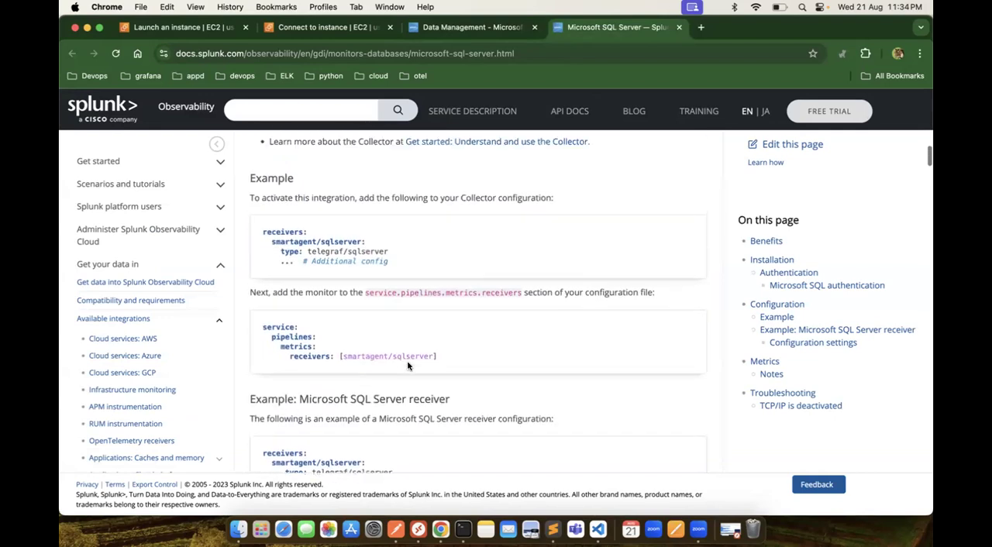
scroll(408, 364, "up", 8)
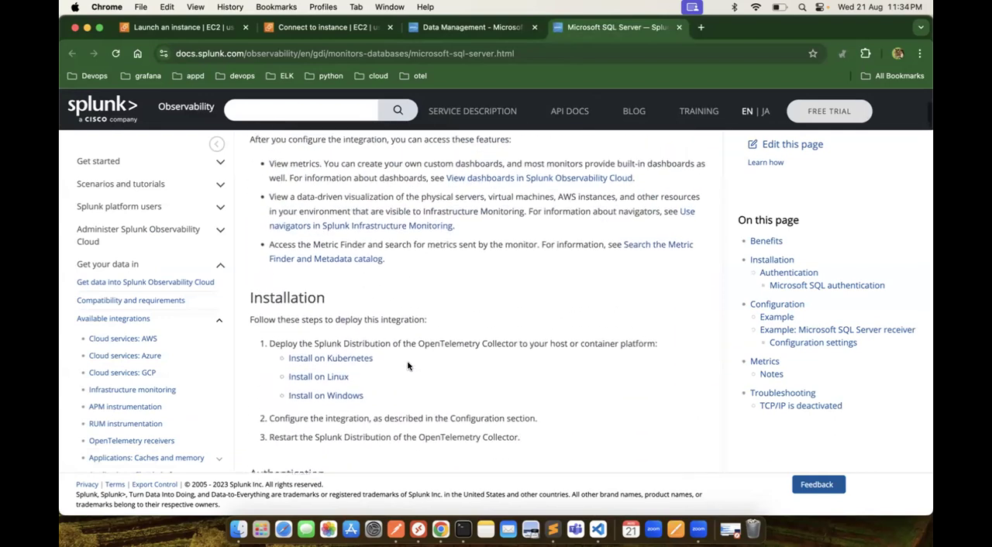